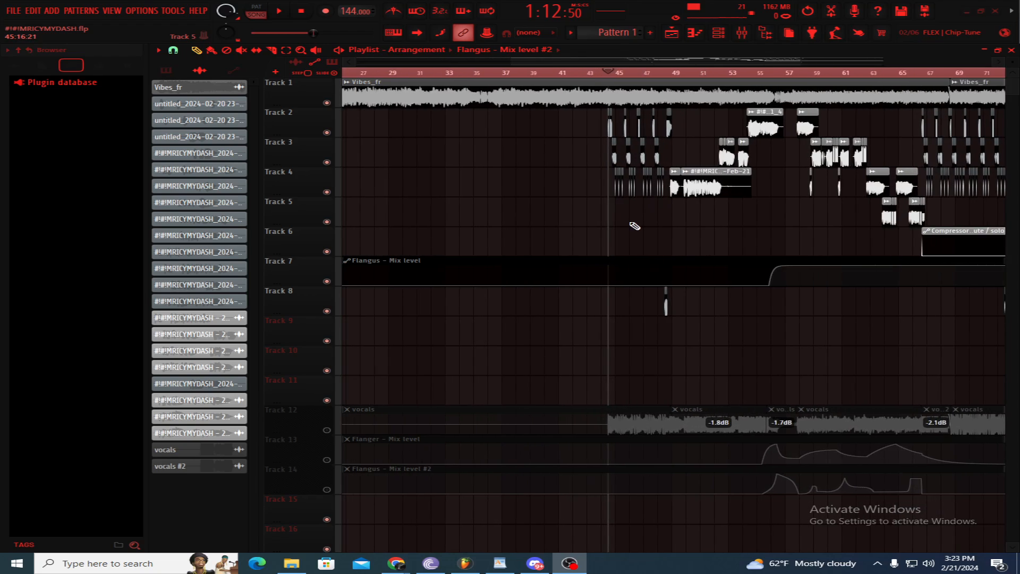
{"action": "scroll", "coordinate": [595, 217], "scroll_direction": "down", "scroll_amount": 4}
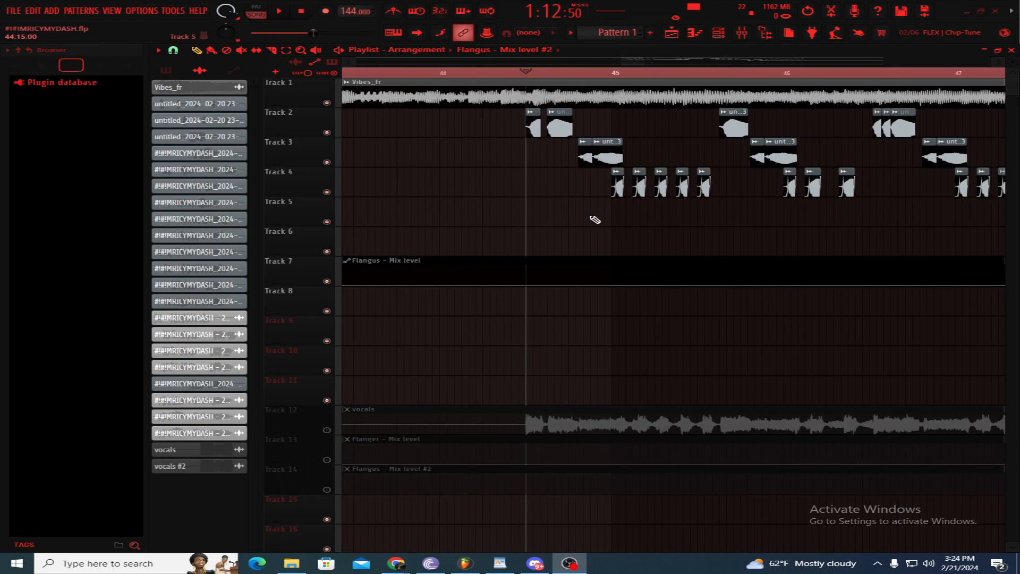
{"action": "scroll", "coordinate": [571, 231], "scroll_direction": "down", "scroll_amount": 5}
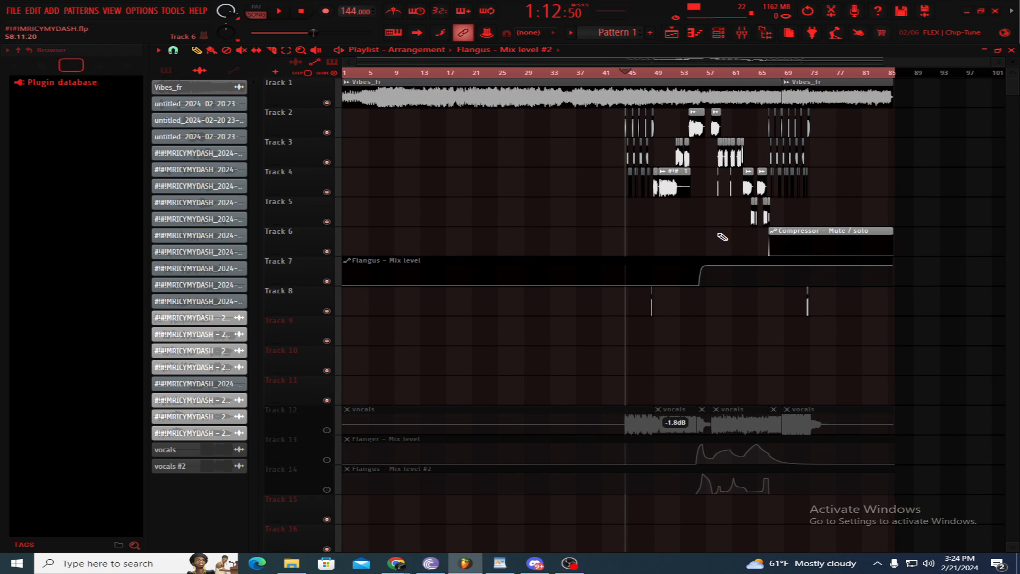
{"action": "scroll", "coordinate": [691, 232], "scroll_direction": "up", "scroll_amount": 1}
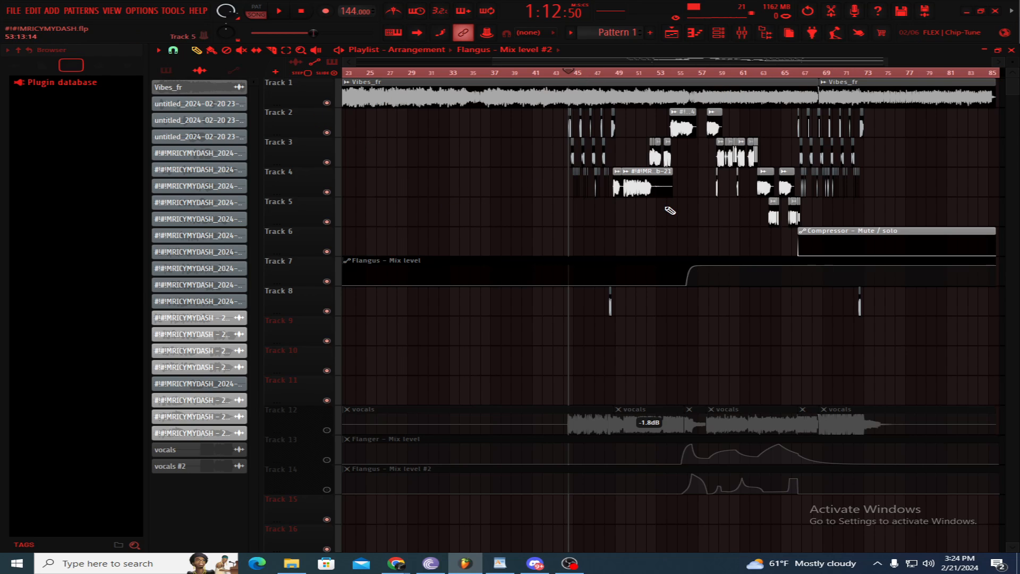
{"action": "scroll", "coordinate": [670, 218], "scroll_direction": "down", "scroll_amount": 1}
Step: Mute playlist Tracks 2 through 7 and unmute Tracks 12, 13 and 14
{"action": "left_click", "coordinate": [328, 133]}
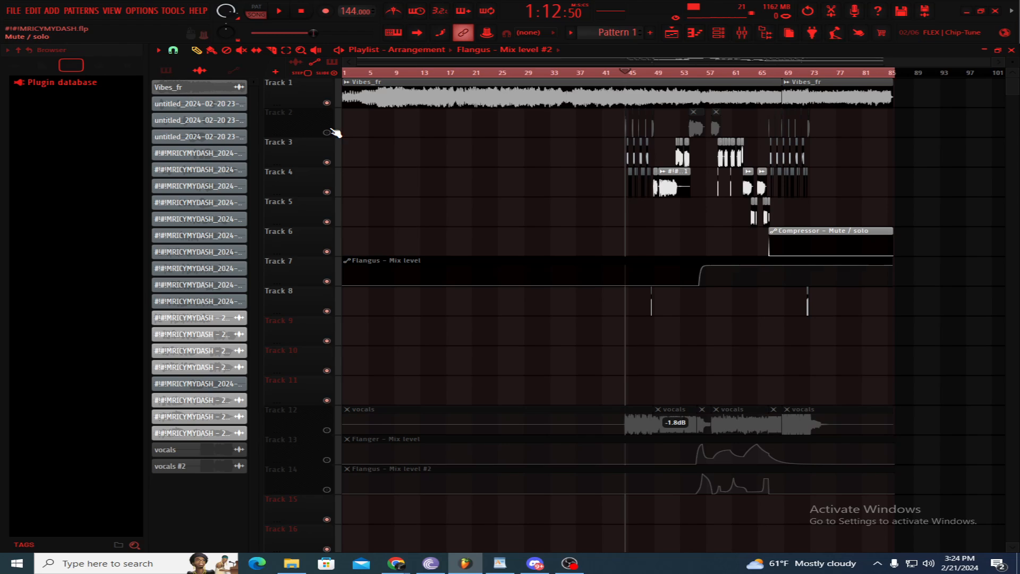
{"action": "left_click", "coordinate": [328, 163]}
{"action": "left_click", "coordinate": [328, 193]}
{"action": "left_click", "coordinate": [328, 222]}
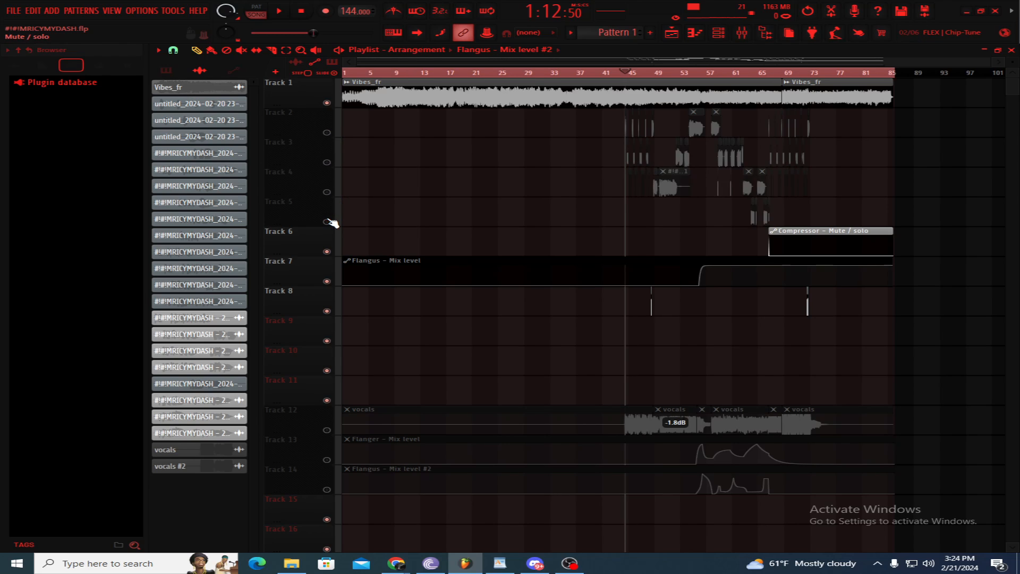
{"action": "left_click", "coordinate": [326, 252]}
{"action": "left_click", "coordinate": [326, 281]}
{"action": "left_click", "coordinate": [327, 430]}
{"action": "left_click", "coordinate": [326, 460]}
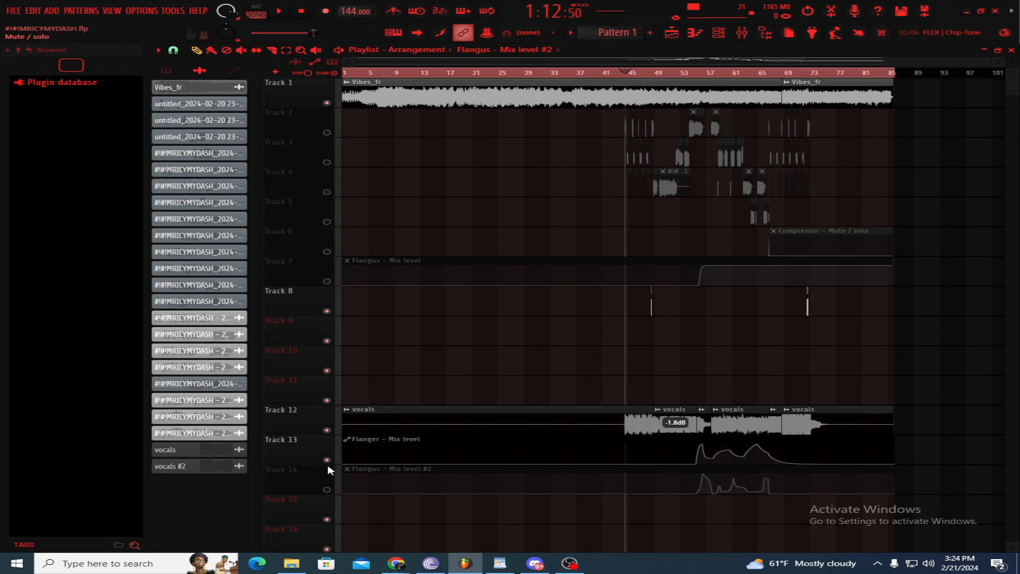
{"action": "left_click", "coordinate": [327, 490]}
Step: Play the arrangement from about bar 43 to hear the rendered vocals over the beat, and stop playback
{"action": "left_click", "coordinate": [622, 72]}
{"action": "key", "text": "space"}
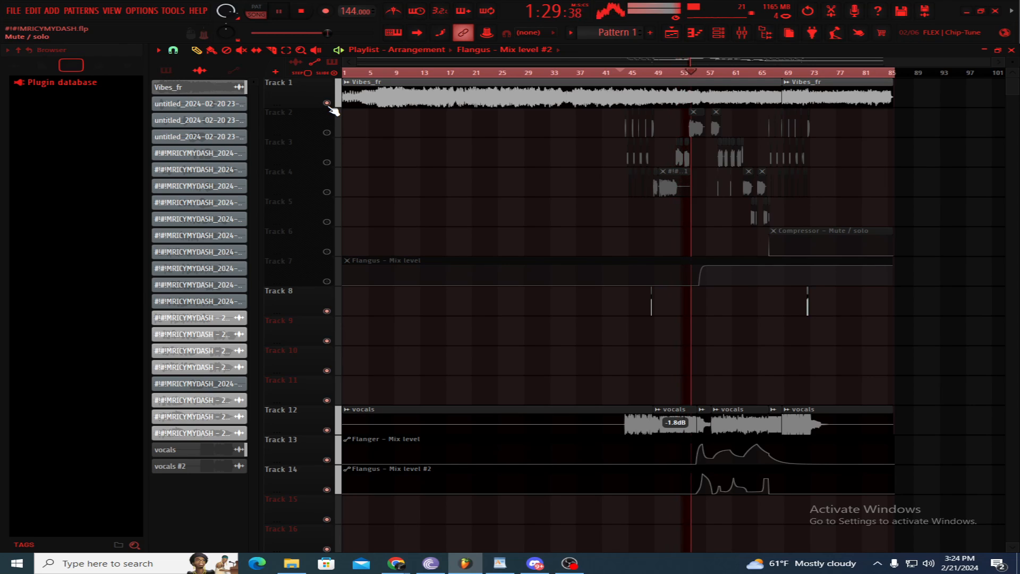
{"action": "left_click", "coordinate": [301, 12]}
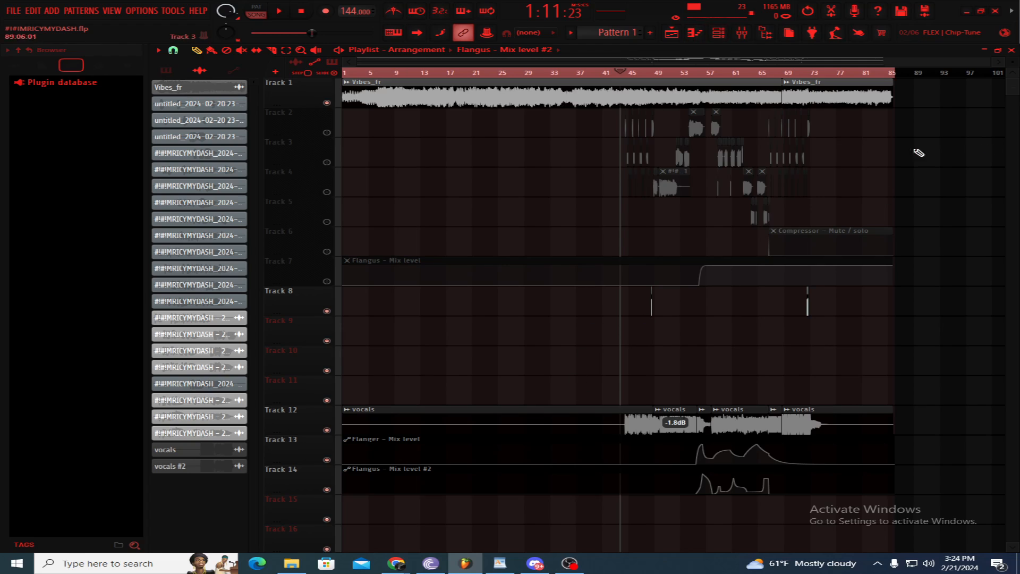
Step: Mute the beat on Track 1 and play the rendered vocals alone, and stop playback
{"action": "left_click", "coordinate": [327, 103]}
{"action": "key", "text": "space"}
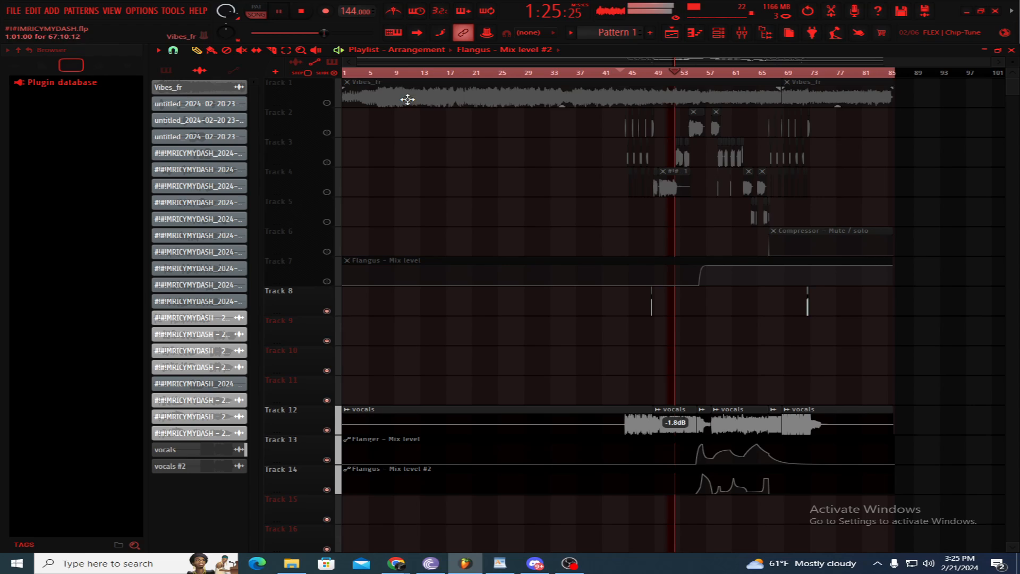
{"action": "left_click", "coordinate": [302, 12]}
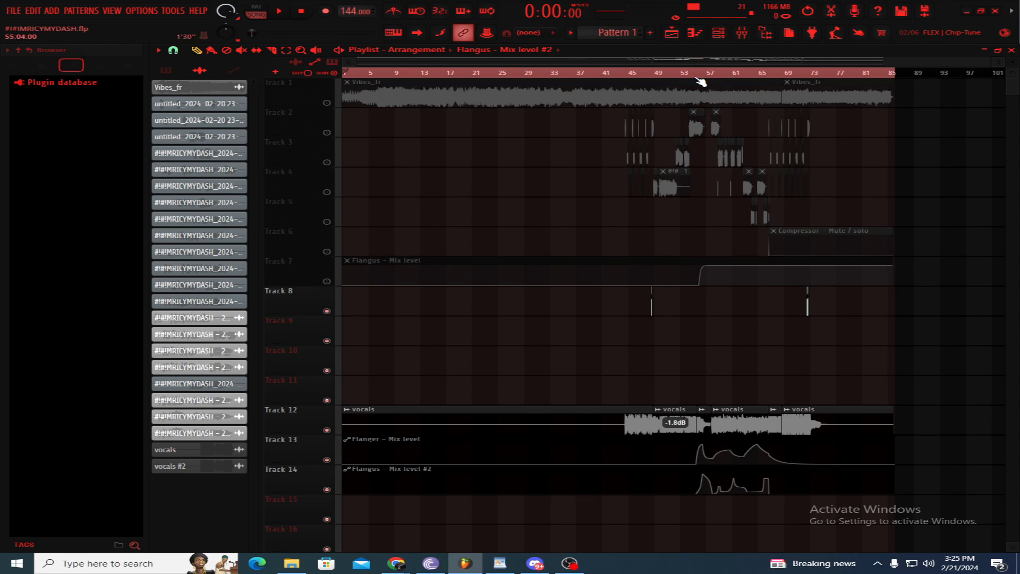
Step: Restore all playlist tracks by toggling solo on Track 1, and mute Tracks 12, 13 and 14
{"action": "left_click_drag", "start_coordinate": [635, 72], "coordinate": [627, 74]}
{"action": "right_click", "coordinate": [334, 103]}
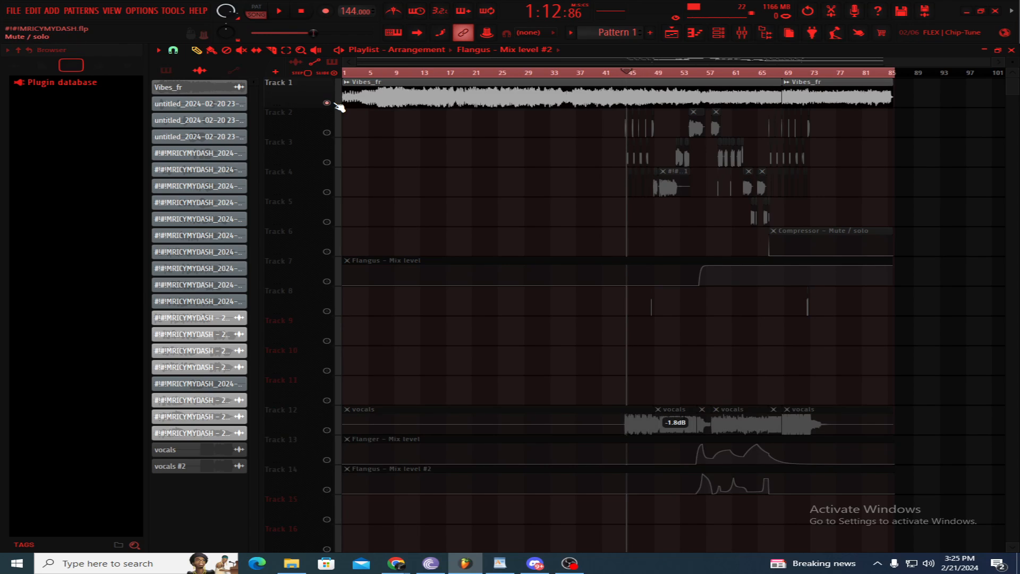
{"action": "right_click", "coordinate": [333, 104]}
{"action": "left_click", "coordinate": [325, 430]}
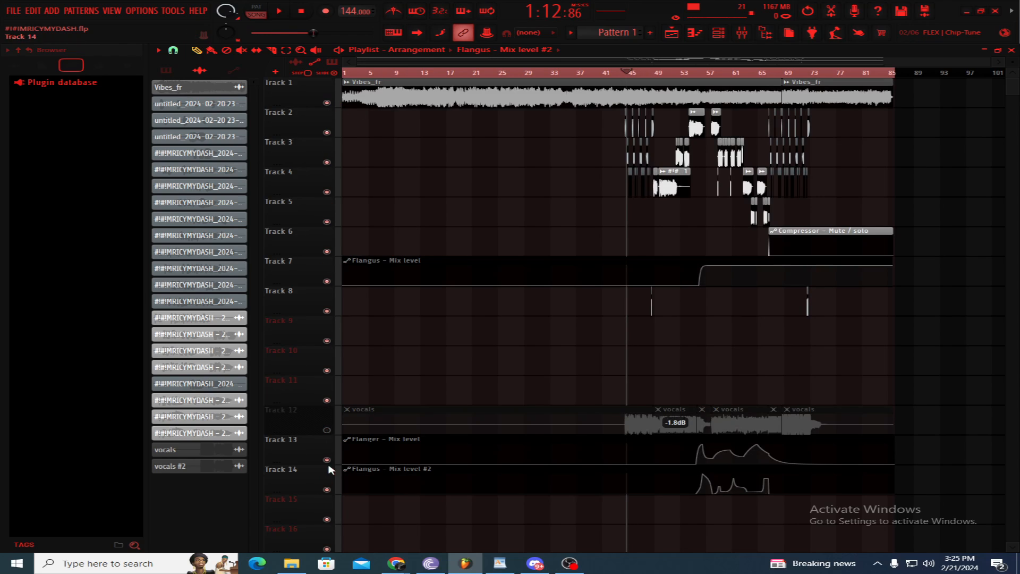
{"action": "left_click", "coordinate": [328, 461]}
{"action": "left_click", "coordinate": [328, 489]}
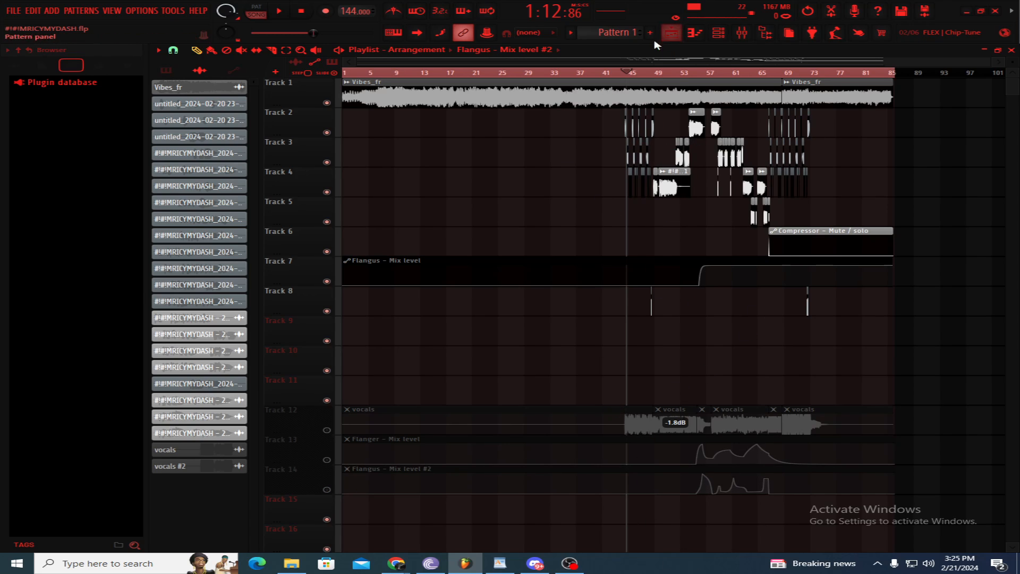
Step: Mute the beat on Track 1 and place the song position at about bar 44, just before the vocal clips
{"action": "left_click", "coordinate": [741, 32]}
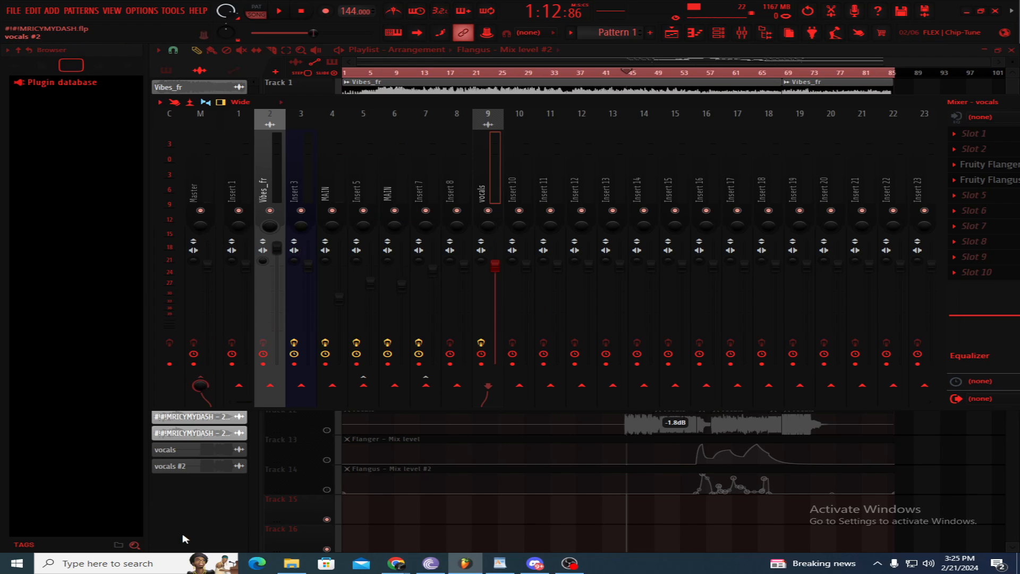
{"action": "left_click", "coordinate": [230, 515]}
{"action": "left_click", "coordinate": [326, 103]}
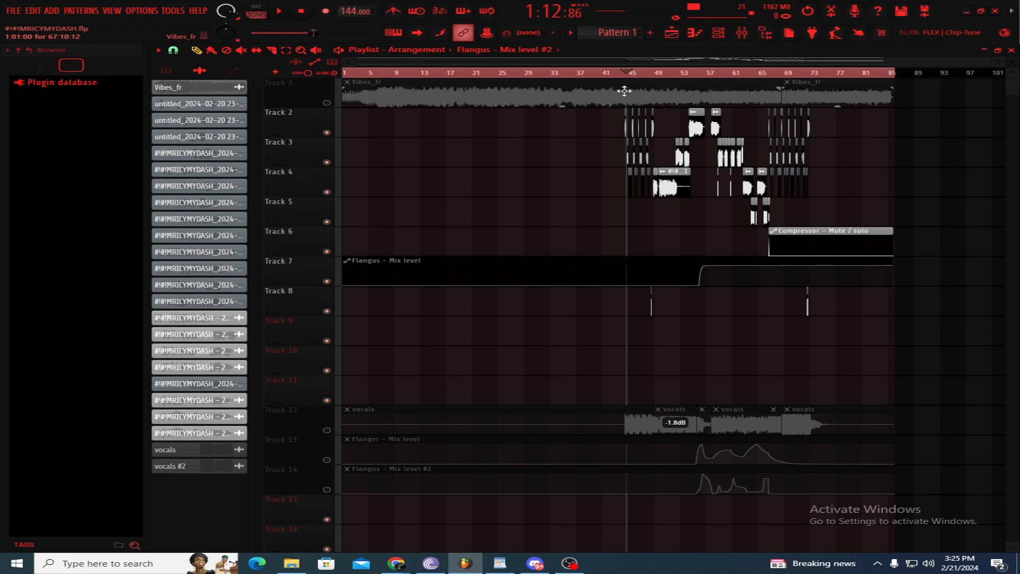
{"action": "left_click", "coordinate": [629, 76]}
{"action": "left_click_drag", "start_coordinate": [628, 75], "coordinate": [627, 77]}
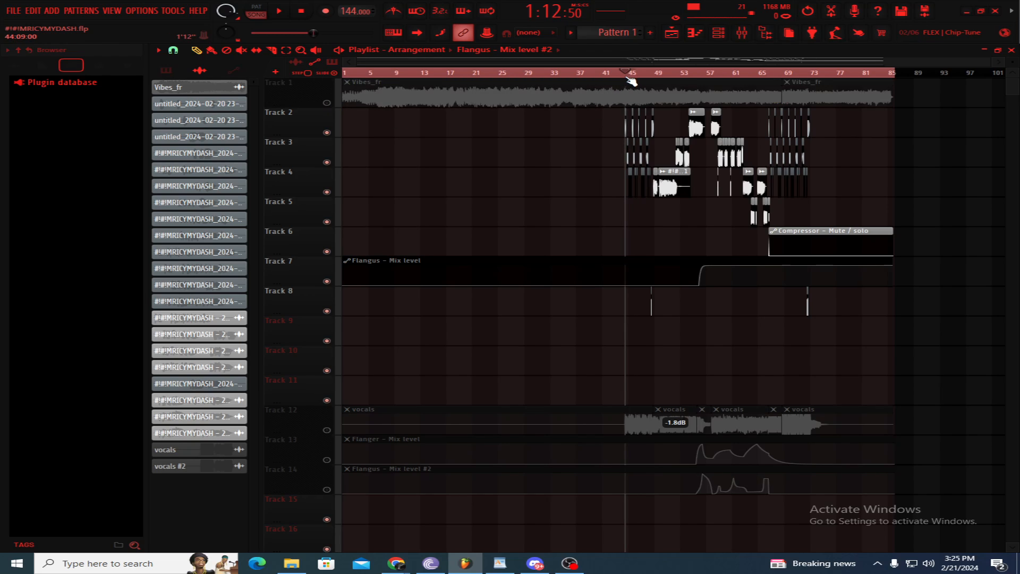
{"action": "left_click", "coordinate": [625, 78]}
Step: Briefly play the vocal clips with the mixer shown, and return the song position to about bar 44
{"action": "left_click", "coordinate": [741, 34]}
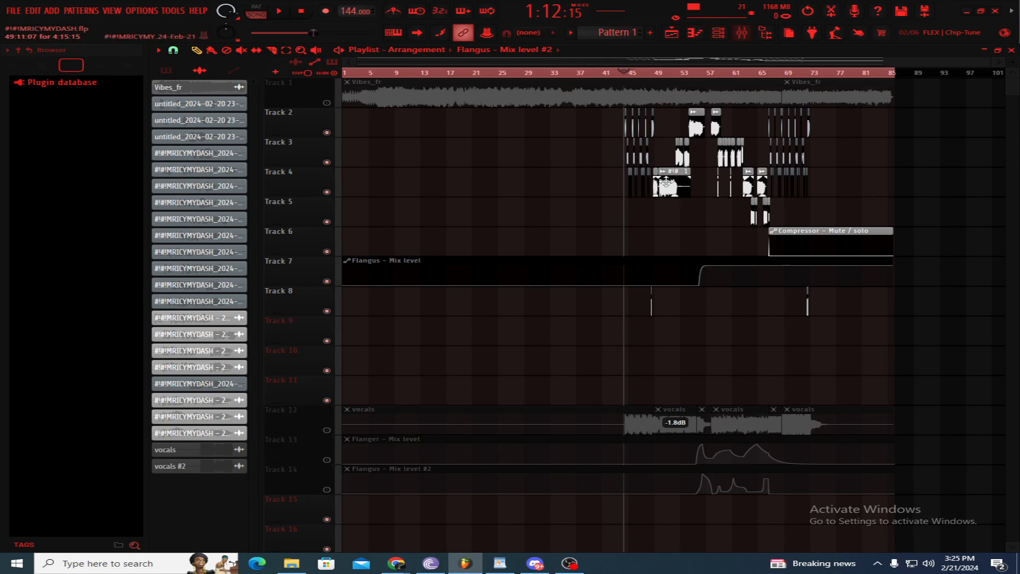
{"action": "left_click", "coordinate": [742, 32]}
{"action": "key", "text": "space"}
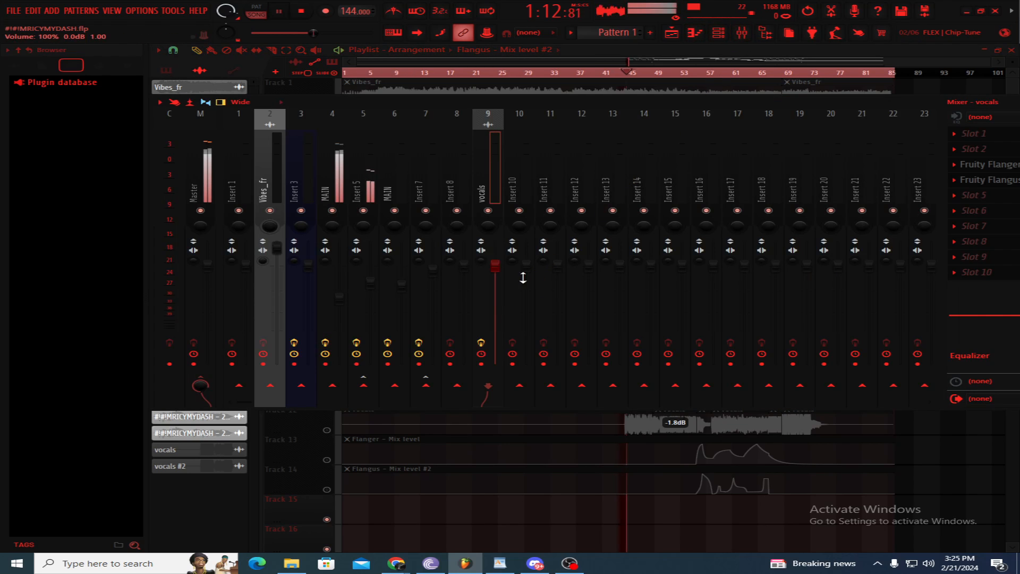
{"action": "key", "text": "space"}
{"action": "left_click_drag", "start_coordinate": [599, 76], "coordinate": [625, 76]}
{"action": "left_click", "coordinate": [301, 11]}
{"action": "left_click", "coordinate": [621, 73]}
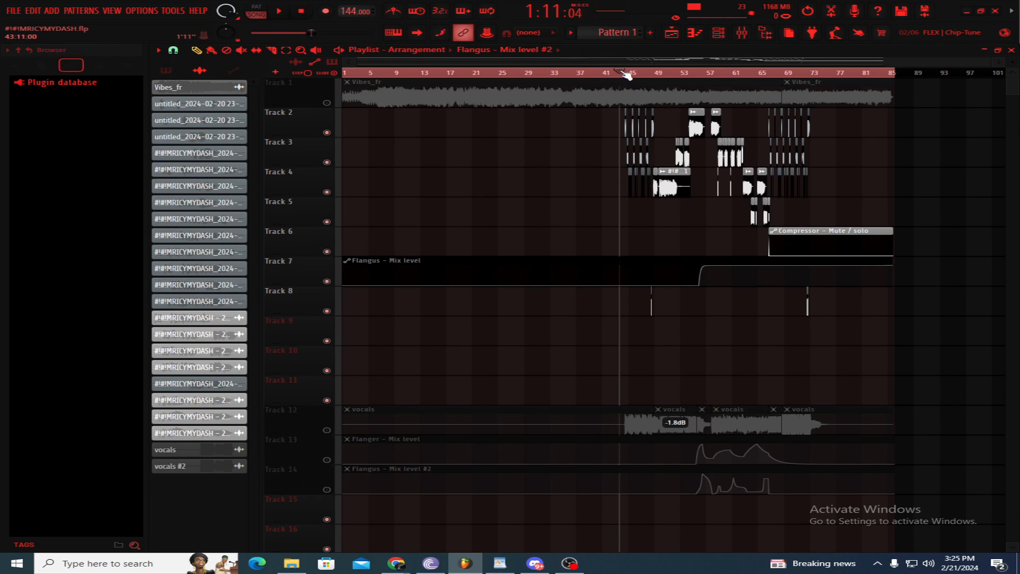
{"action": "left_click", "coordinate": [625, 75]}
Step: Select the MAIN track at mixer insert 4, and look over the vocal clips on Tracks 2 to 5
{"action": "left_click", "coordinate": [741, 32]}
{"action": "left_click", "coordinate": [337, 197]}
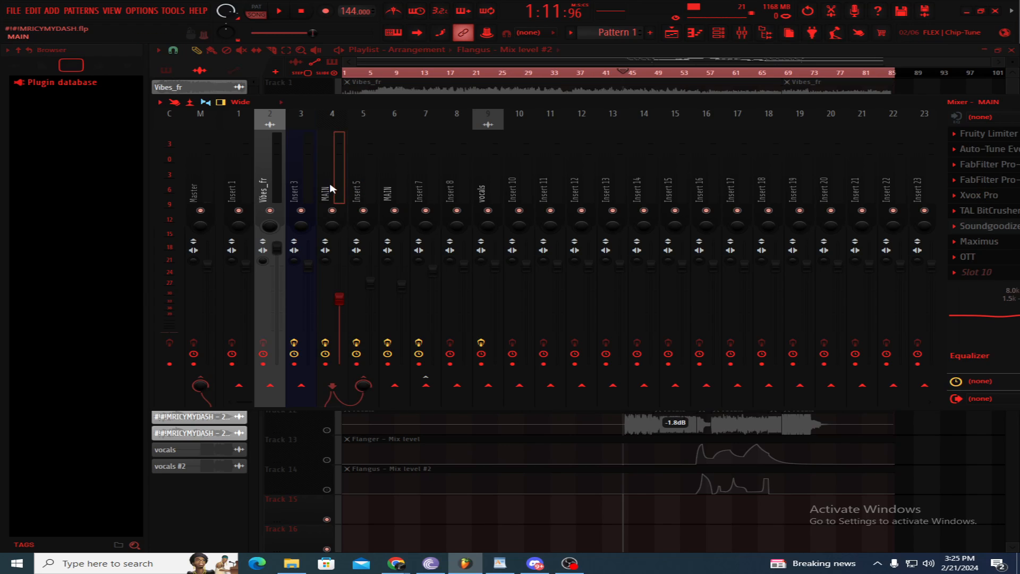
{"action": "left_click", "coordinate": [541, 62]}
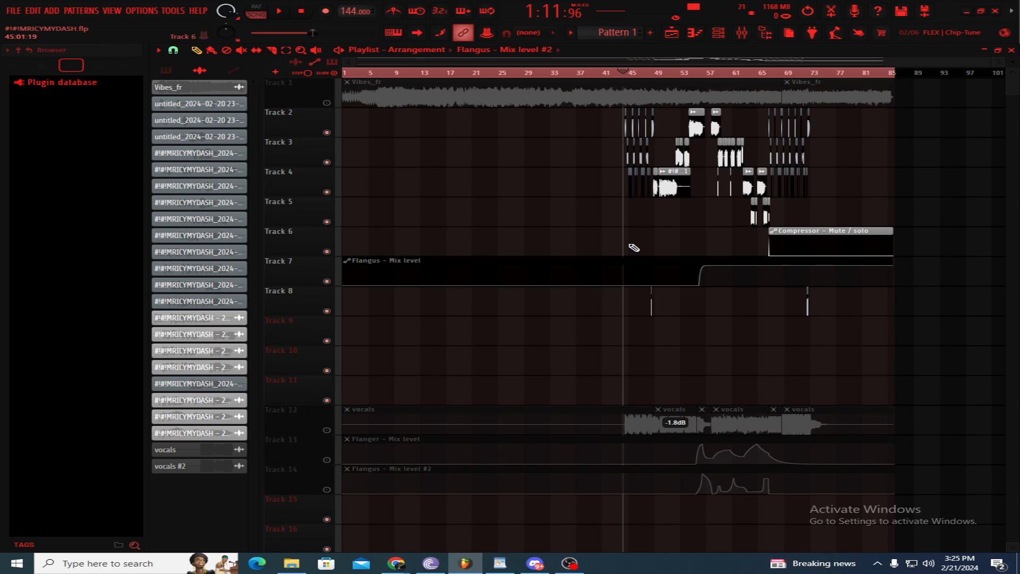
{"action": "scroll", "coordinate": [638, 239], "scroll_direction": "up", "scroll_amount": 8}
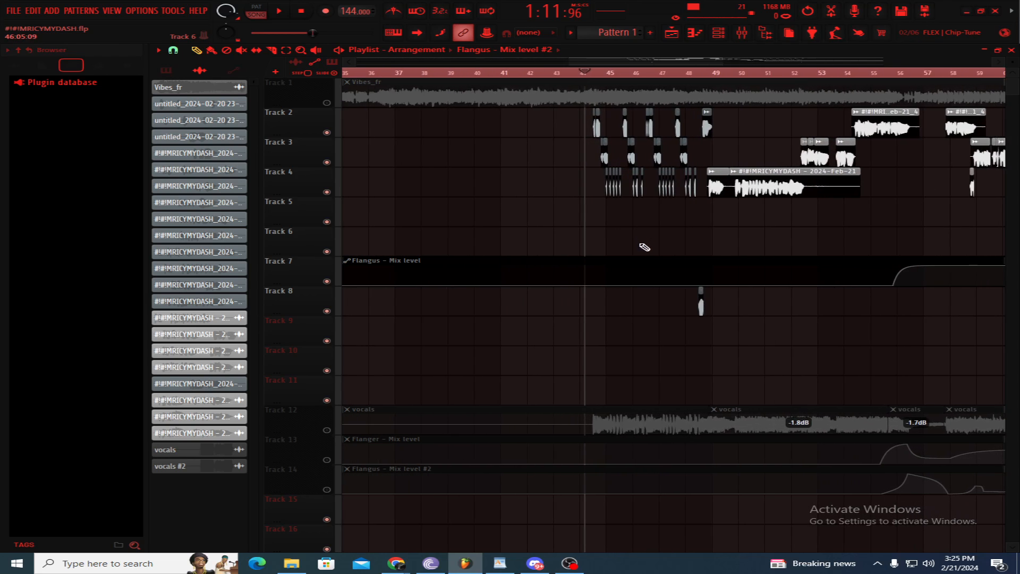
{"action": "scroll", "coordinate": [691, 127], "scroll_direction": "down", "scroll_amount": 3}
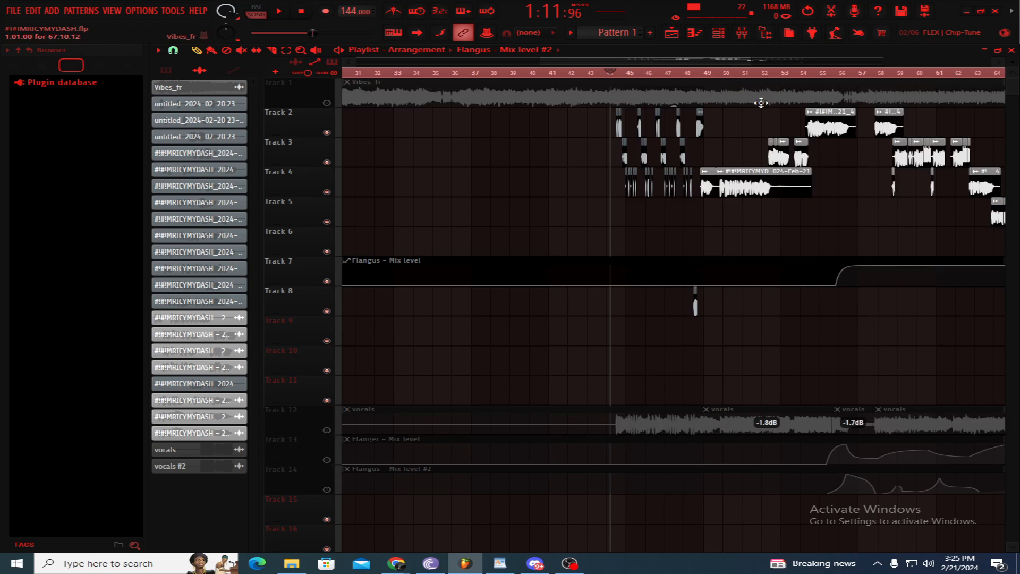
Step: Reposition the mixer so its effect slots are fully visible, and examine the effects on Insert 5 and MAIN
{"action": "left_click", "coordinate": [742, 33]}
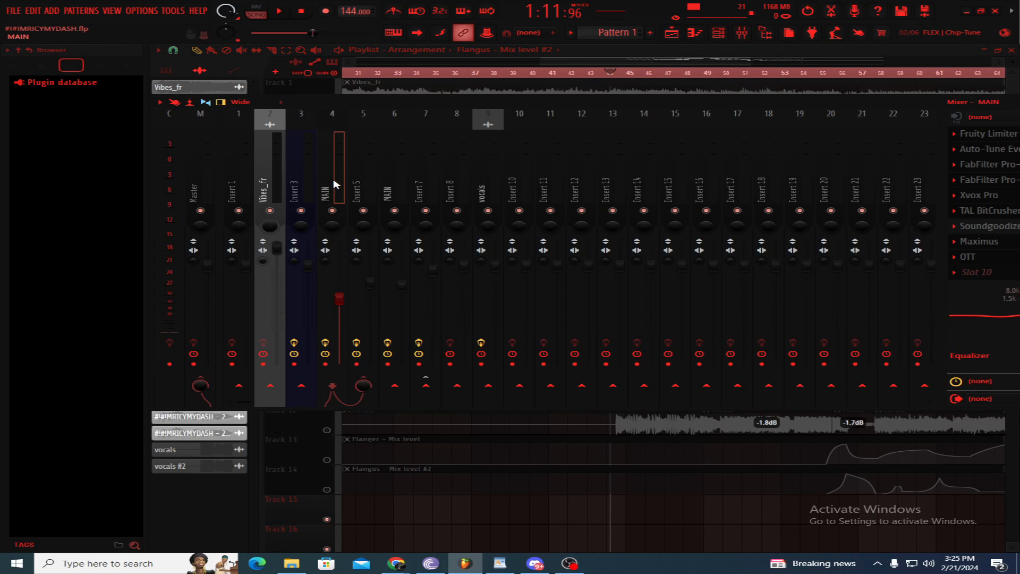
{"action": "left_click_drag", "start_coordinate": [446, 101], "coordinate": [359, 108]}
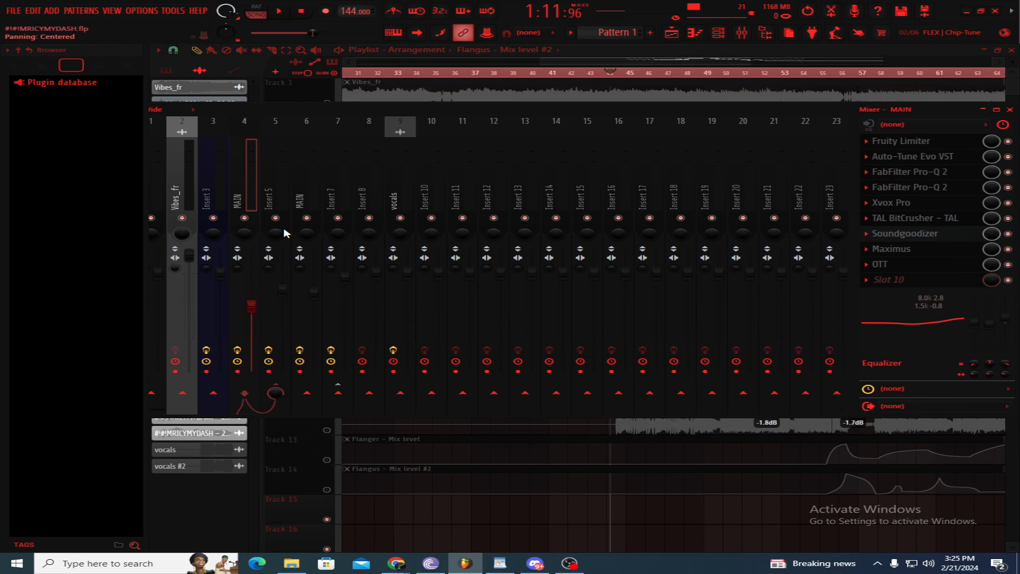
{"action": "left_click", "coordinate": [283, 198]}
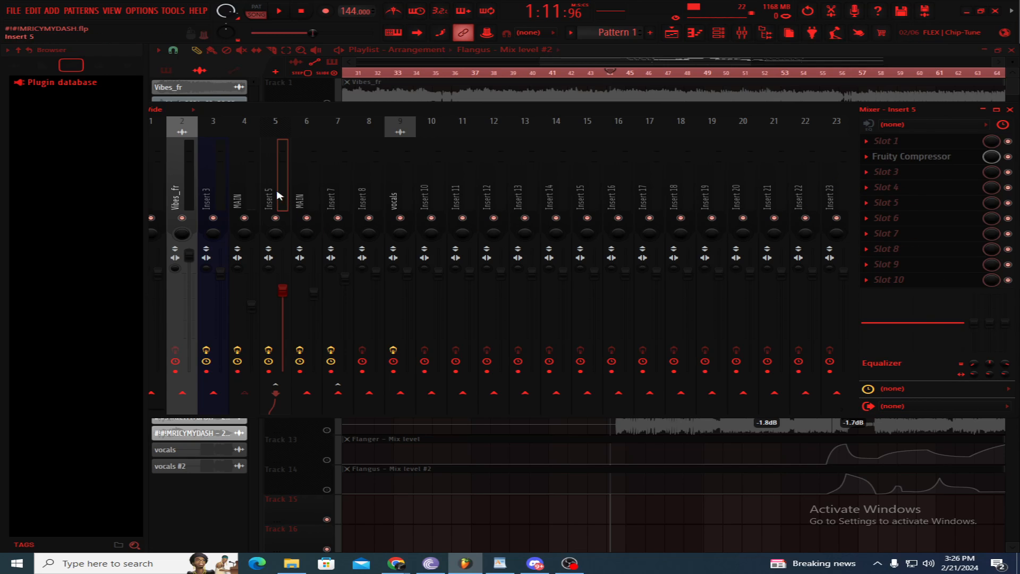
{"action": "left_click", "coordinate": [254, 199]}
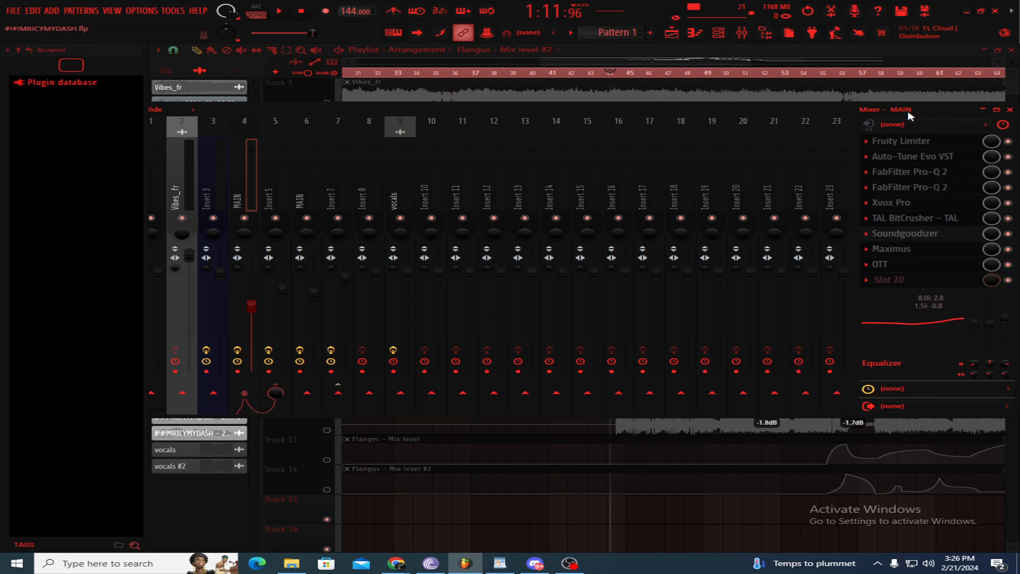
Step: Examine the Fruity Limiter and Auto-Tune Evo settings on MAIN, and open the first FabFilter Pro-Q 2
{"action": "left_click", "coordinate": [898, 140]}
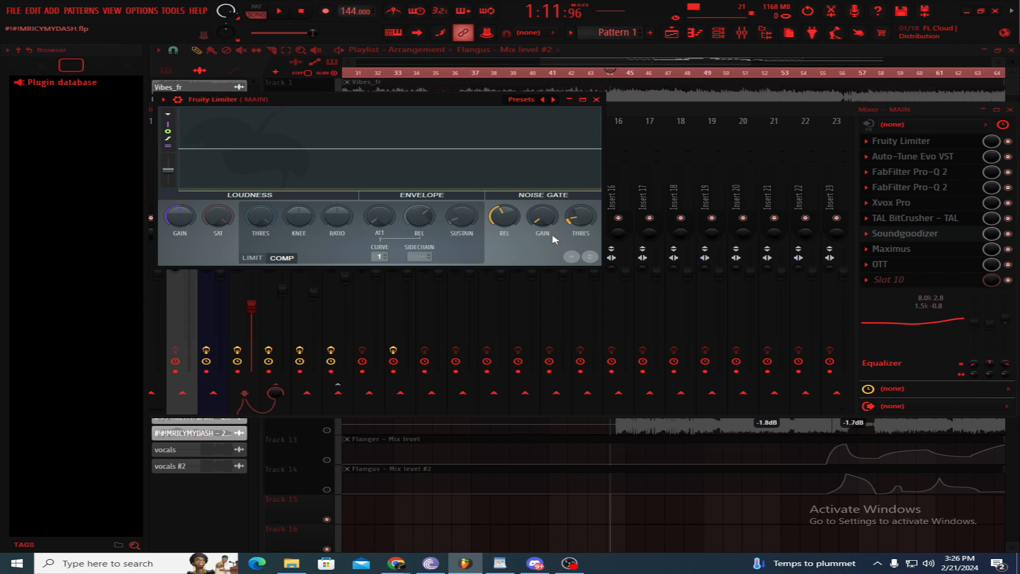
{"action": "left_click", "coordinate": [596, 100]}
{"action": "left_click", "coordinate": [944, 157]}
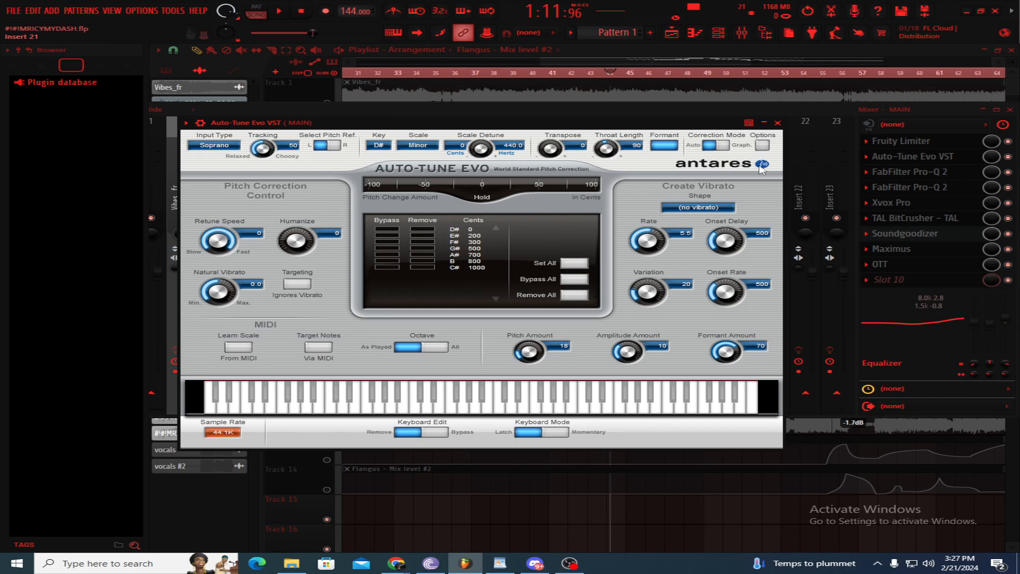
{"action": "left_click", "coordinate": [777, 123]}
{"action": "left_click", "coordinate": [943, 174]}
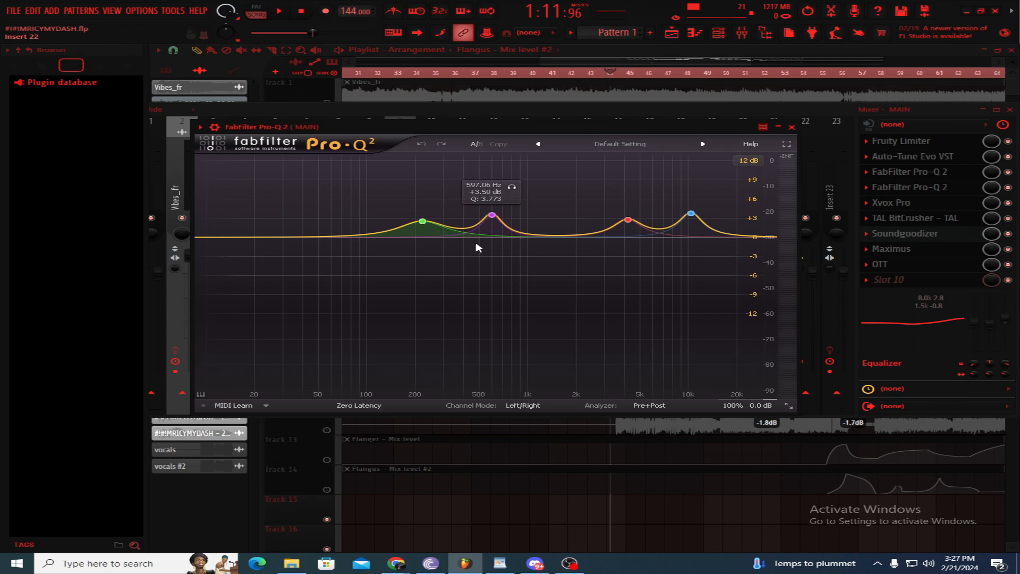
{"action": "double_click", "coordinate": [292, 235]}
{"action": "right_click", "coordinate": [293, 236]}
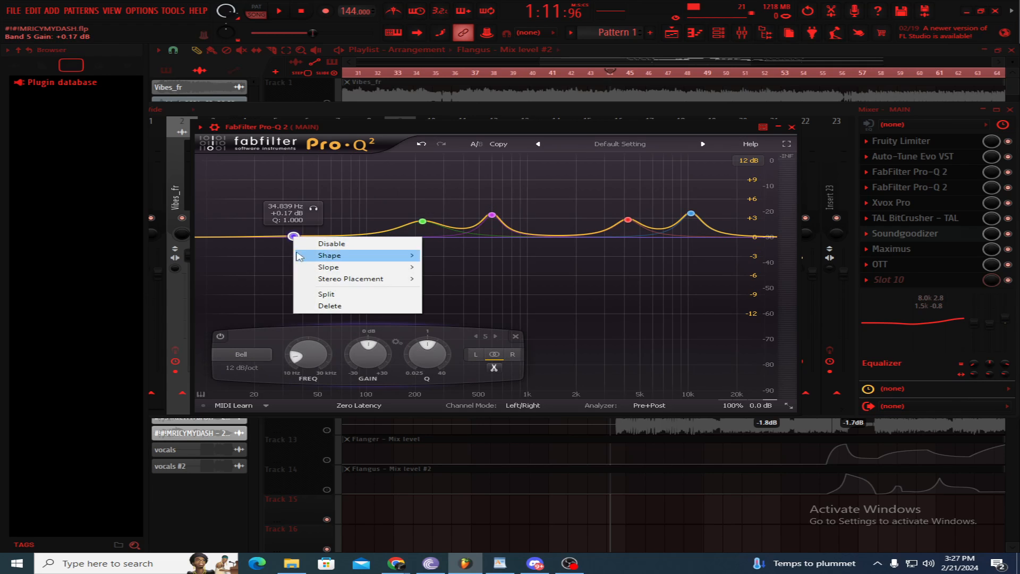
{"action": "left_click", "coordinate": [329, 306]}
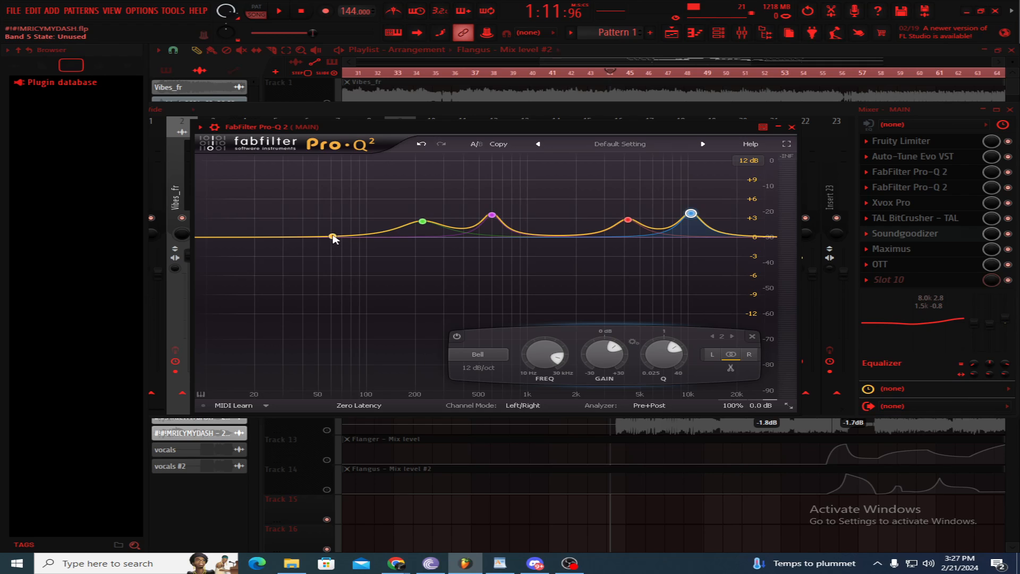
{"action": "left_click", "coordinate": [333, 236]}
{"action": "left_click", "coordinate": [278, 238]}
{"action": "right_click", "coordinate": [333, 237]}
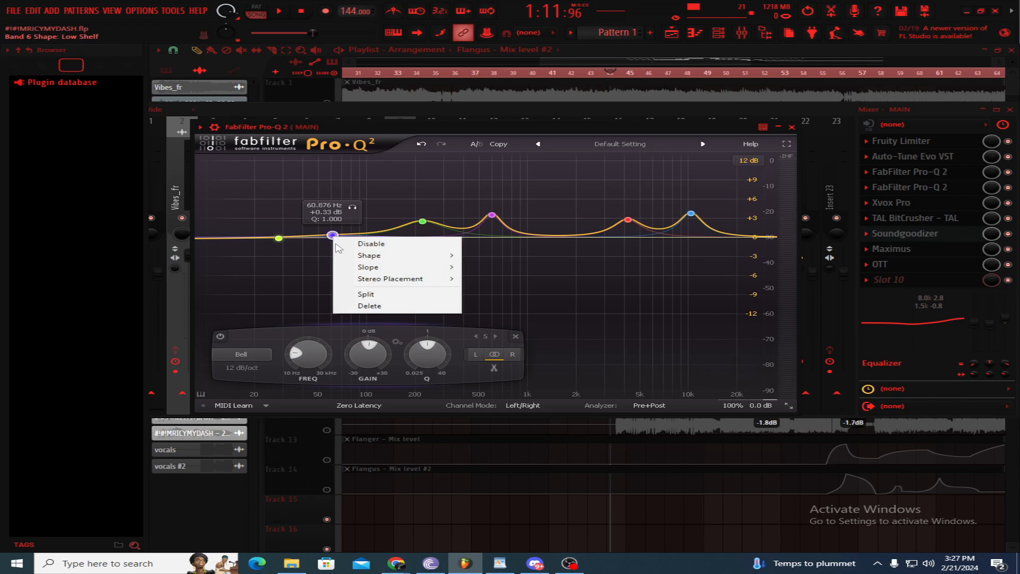
{"action": "left_click", "coordinate": [343, 306]}
{"action": "right_click", "coordinate": [279, 238]}
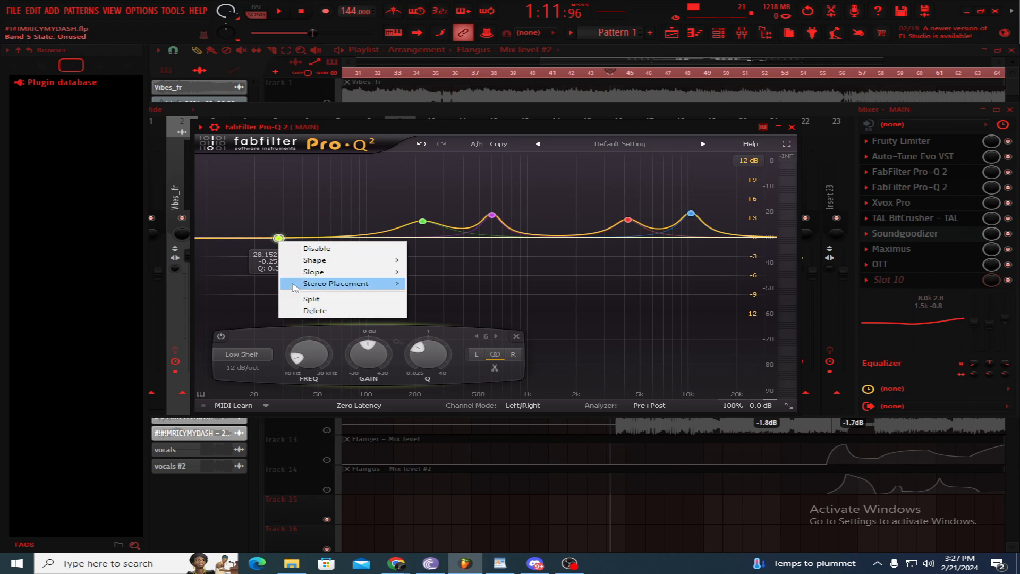
{"action": "left_click", "coordinate": [300, 310]}
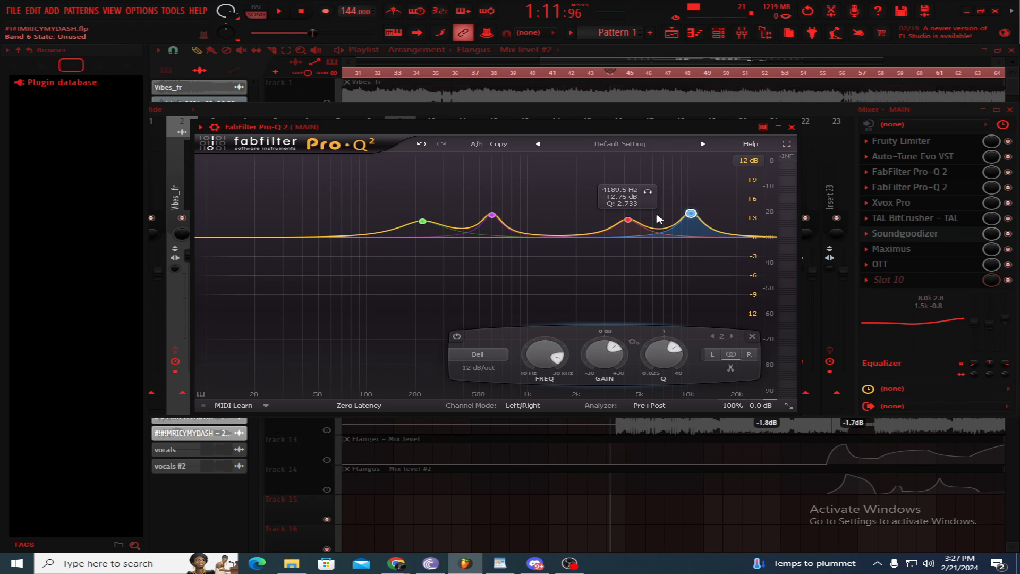
Step: View the EQ curve of the second FabFilter Pro-Q 2 on MAIN, and reopen the first one
{"action": "left_click", "coordinate": [883, 189]}
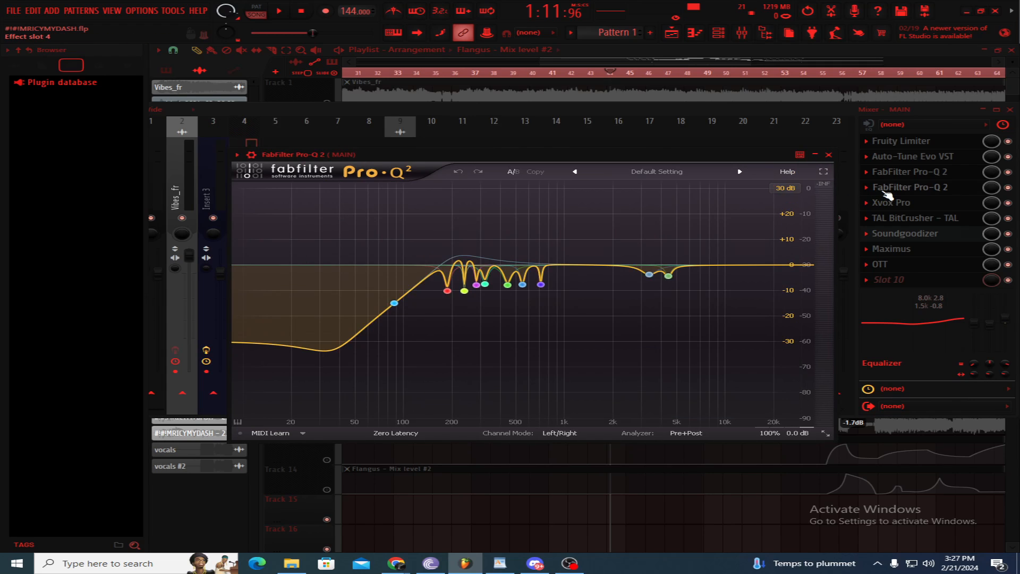
{"action": "left_click", "coordinate": [828, 155]}
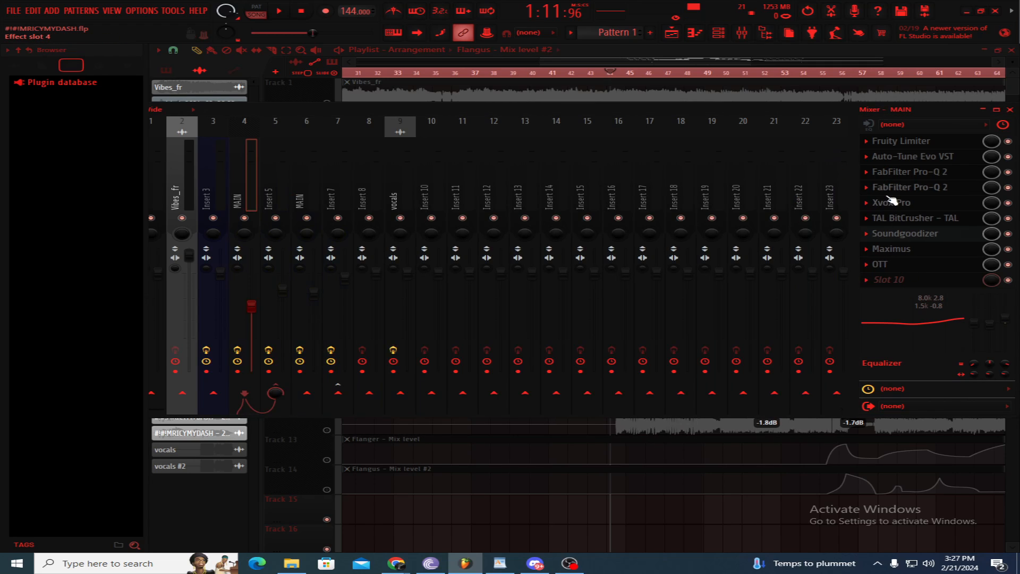
{"action": "left_click", "coordinate": [890, 173]}
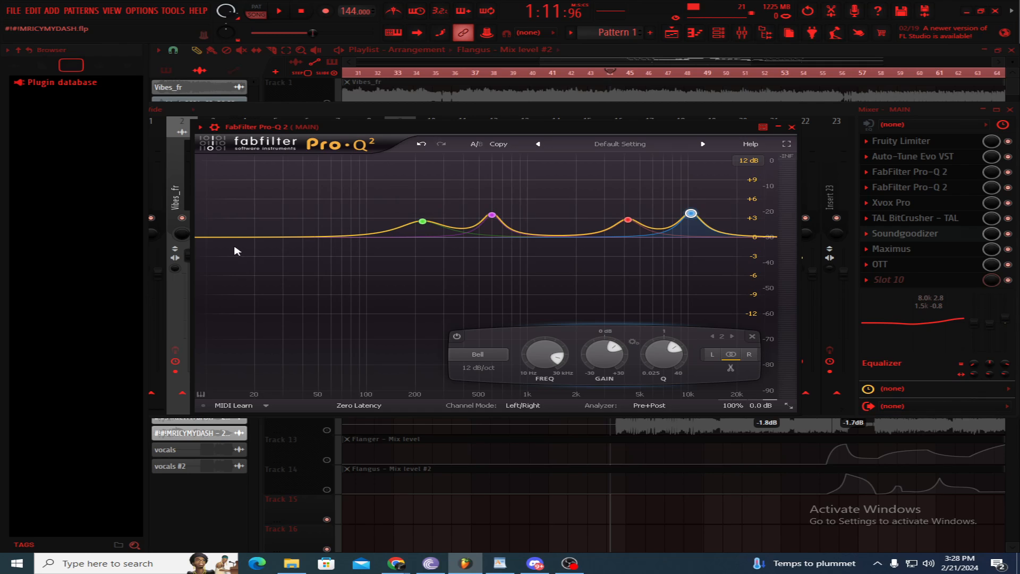
Step: Try a low cut at about 88 Hz in MAIN's first FabFilter Pro-Q 2, and undo it
{"action": "left_click", "coordinate": [223, 235]}
{"action": "left_click_drag", "start_coordinate": [223, 234], "coordinate": [359, 231]}
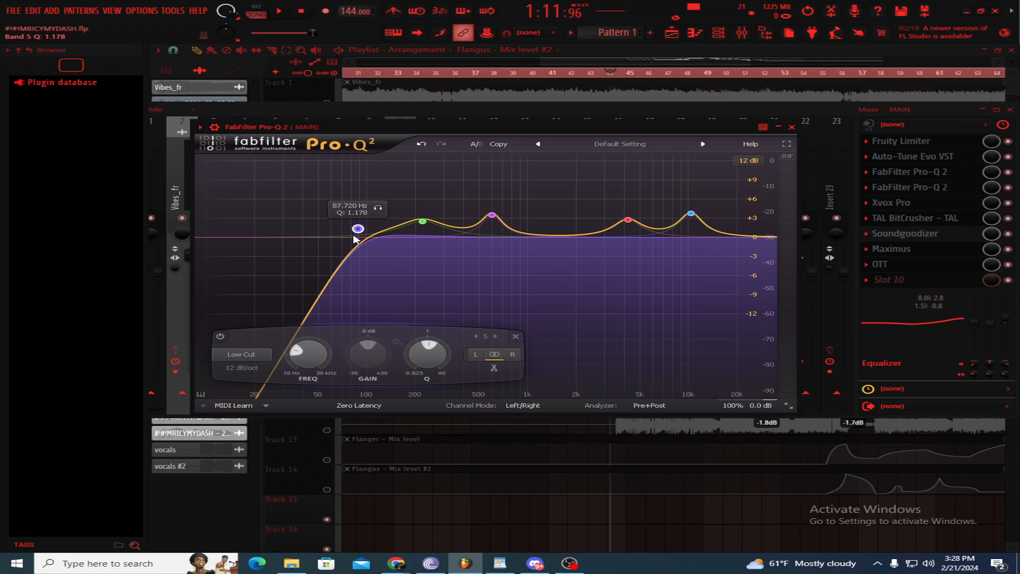
{"action": "key", "text": "ctrl+z"}
{"action": "key", "text": "ctrl+z"}
{"action": "key", "text": "ctrl+z"}
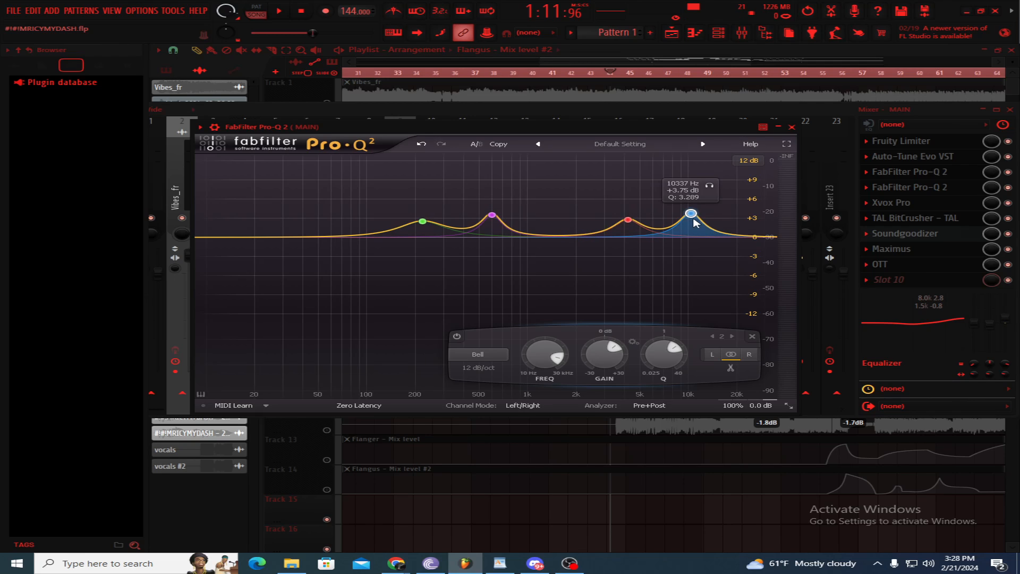
Step: Close the first FabFilter Pro-Q 2, and examine the narrow cut bands in the second one on MAIN
{"action": "left_click", "coordinate": [792, 127]}
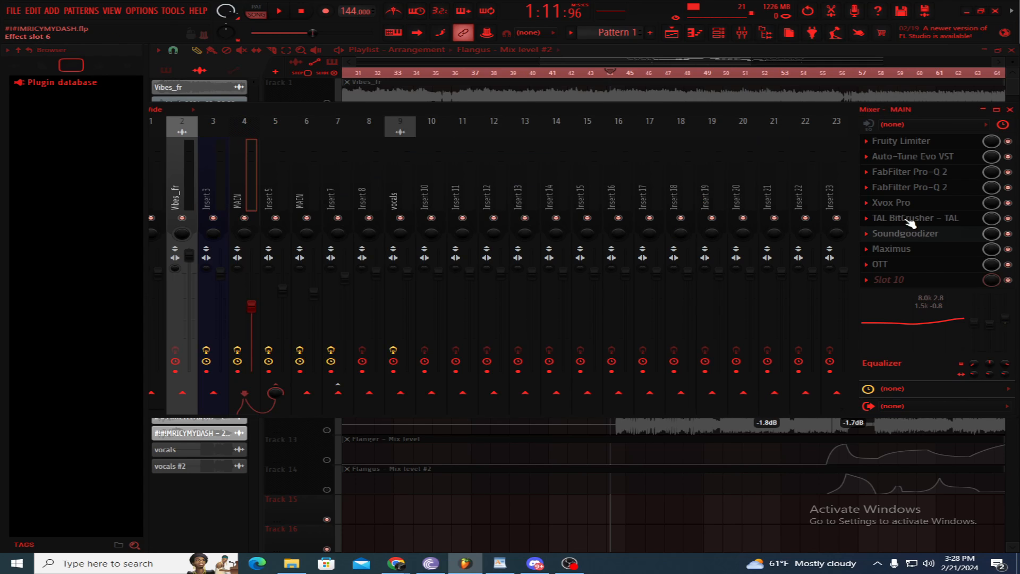
{"action": "left_click", "coordinate": [916, 191]}
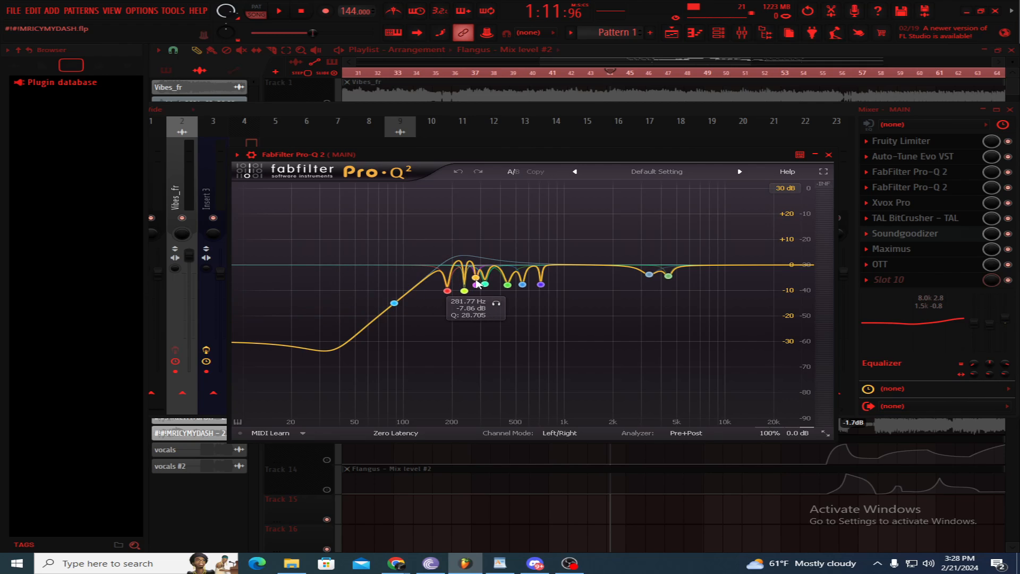
{"action": "left_click", "coordinate": [828, 155]}
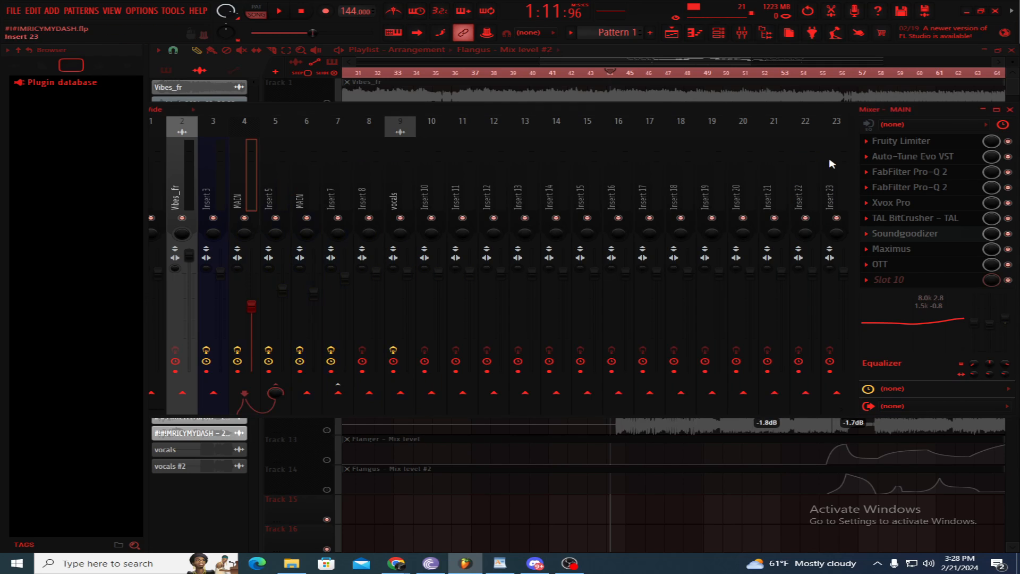
{"action": "left_click", "coordinate": [915, 190]}
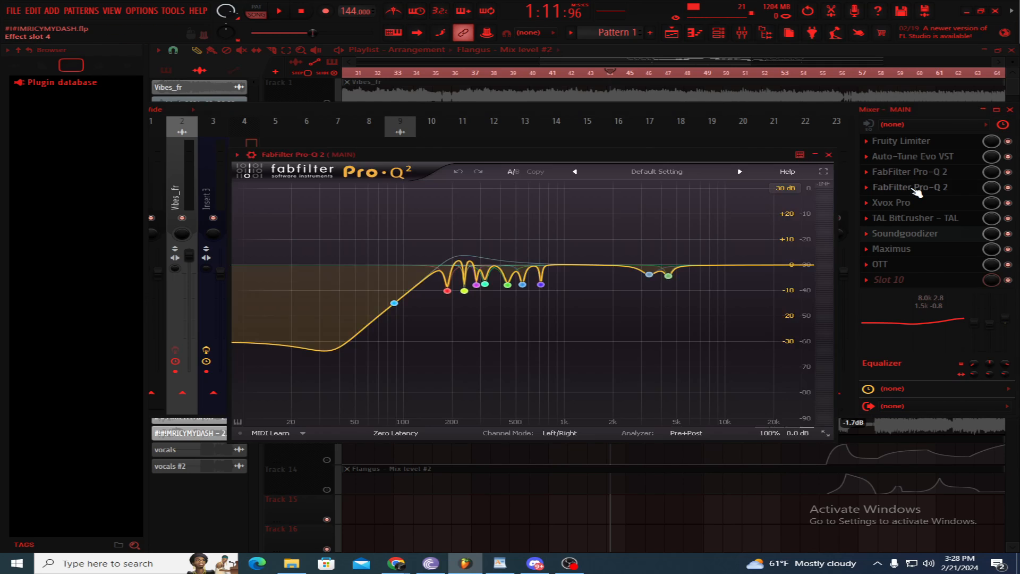
{"action": "left_click", "coordinate": [828, 155]}
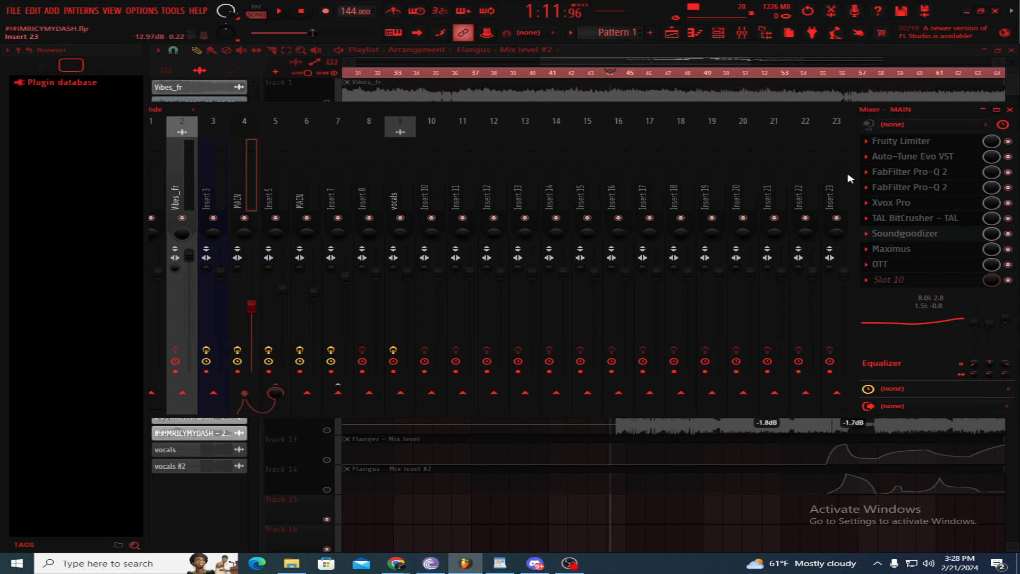
Step: Copy the FabFilter Pro-Q 2 in MAIN's slot 4, with its settings, onto mixer track Insert 3
{"action": "left_click", "coordinate": [871, 191]}
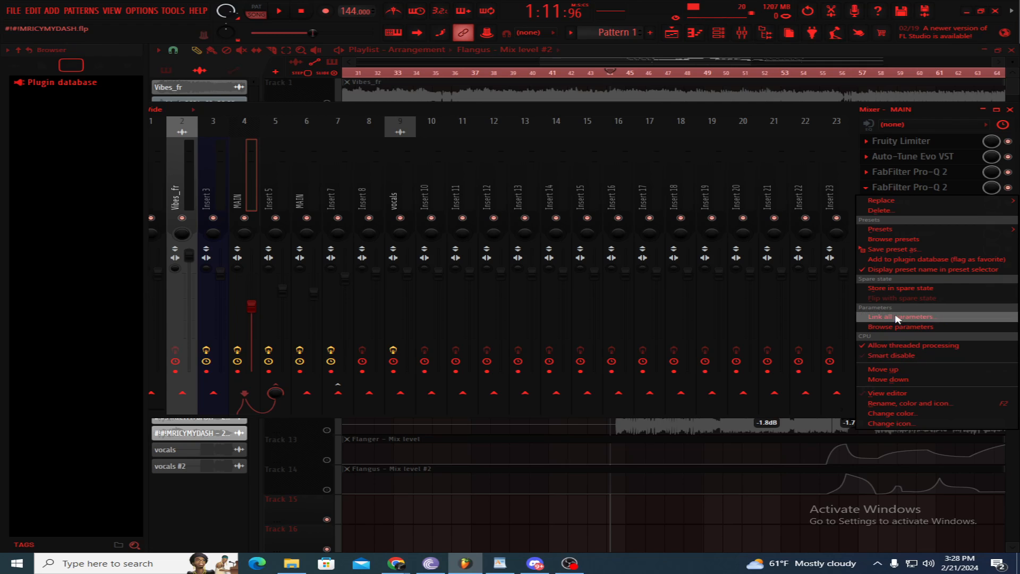
{"action": "left_click", "coordinate": [228, 204]}
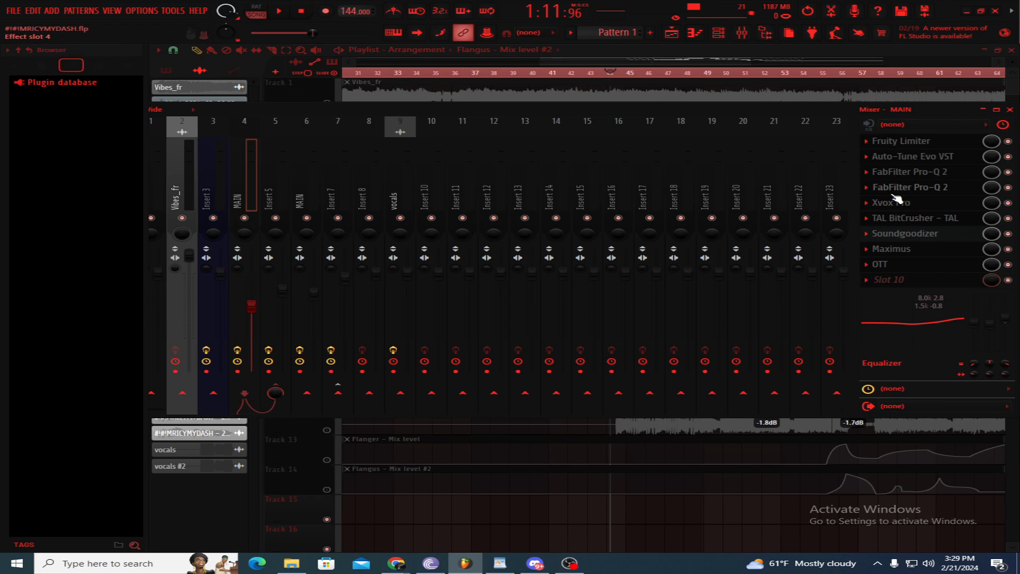
{"action": "left_click", "coordinate": [874, 193]}
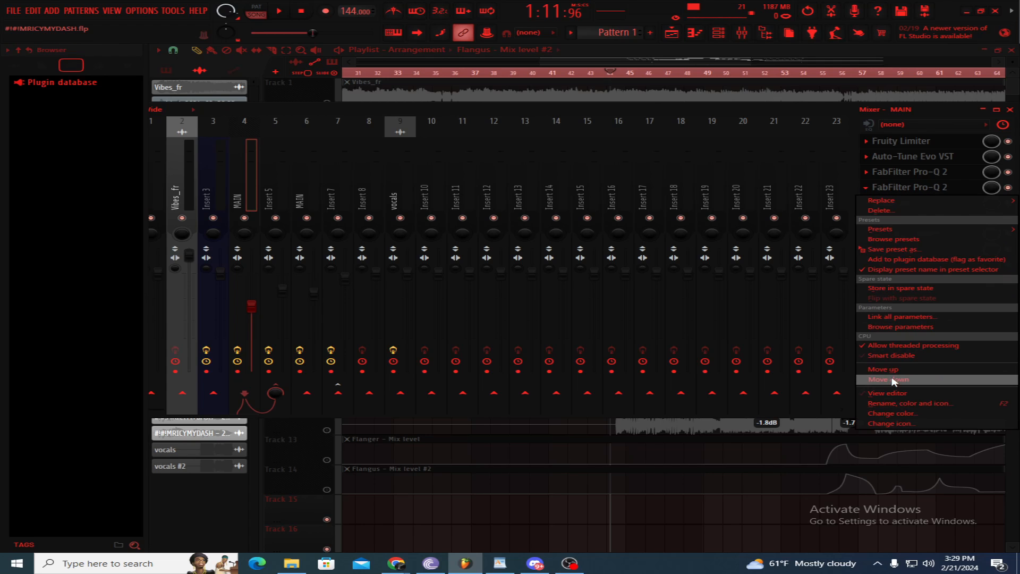
{"action": "left_click", "coordinate": [896, 252]}
{"action": "left_click", "coordinate": [738, 149]}
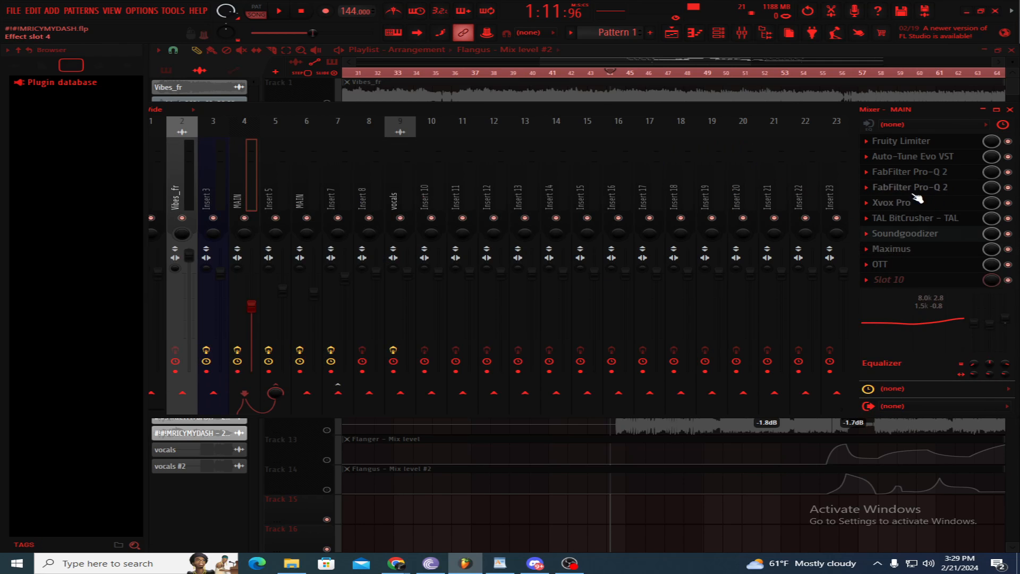
{"action": "left_click", "coordinate": [868, 190]}
{"action": "left_click_drag", "start_coordinate": [898, 250], "coordinate": [210, 195]}
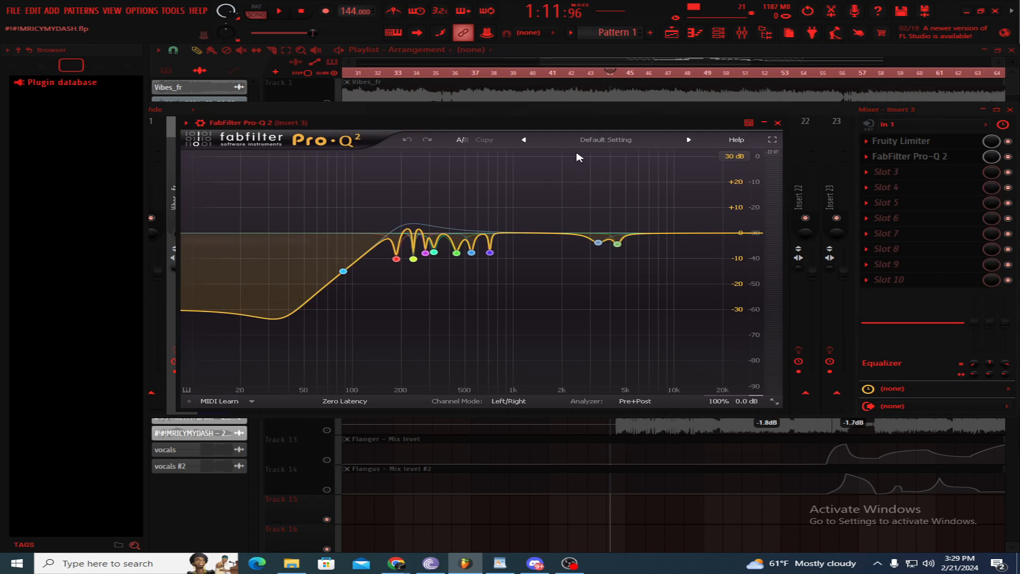
Step: Check the original FabFilter Pro-Q 2 in MAIN's slot 4 once more, and delete it from the slot
{"action": "left_click", "coordinate": [777, 123]}
{"action": "left_click", "coordinate": [894, 191]}
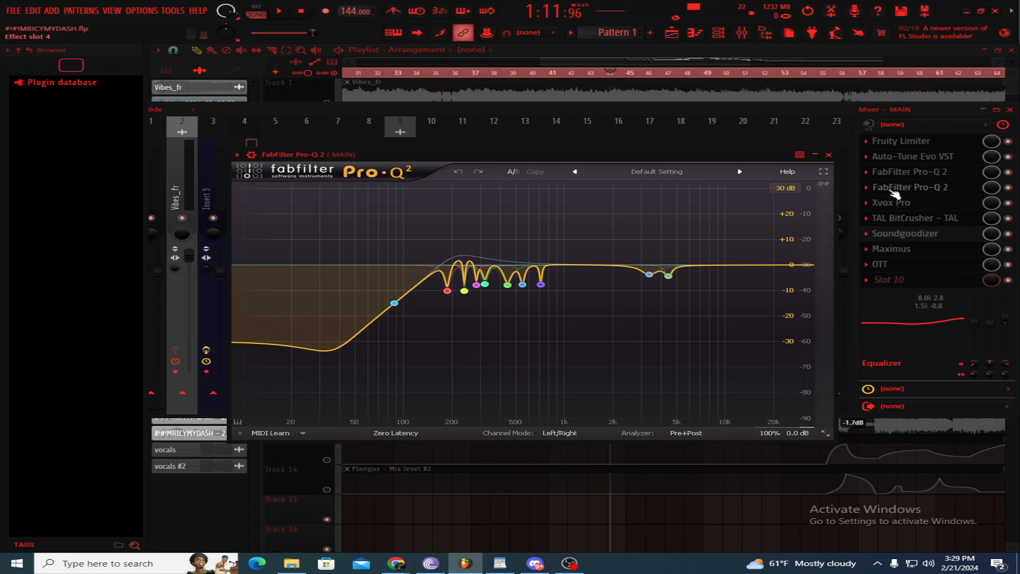
{"action": "left_click", "coordinate": [829, 154]}
{"action": "left_click", "coordinate": [875, 190]}
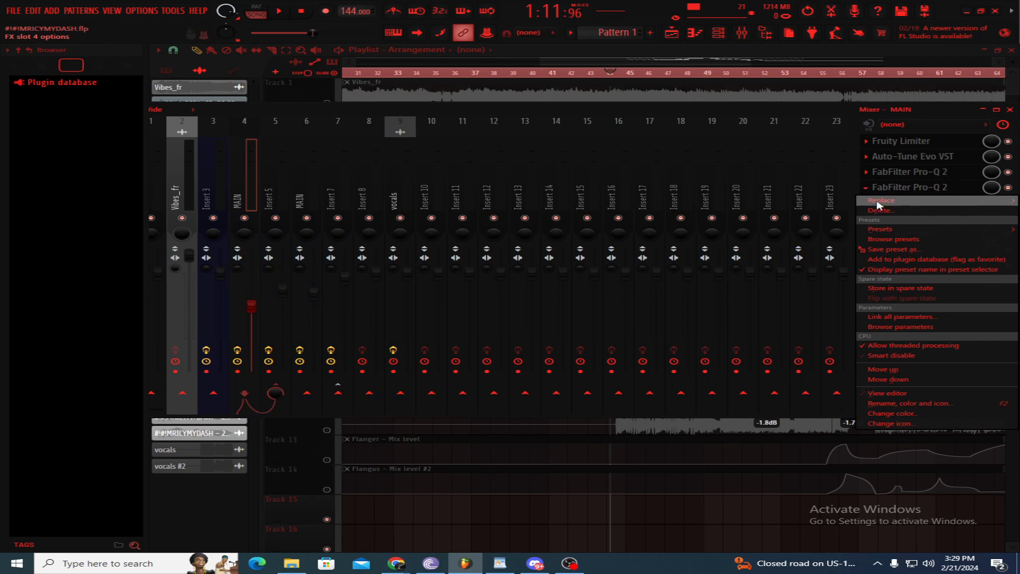
{"action": "left_click", "coordinate": [879, 209]}
Step: Load a fresh FabFilter Pro-Q 2 (VST) into MAIN's slot 4, and play the song briefly to view the vocal spectrum
{"action": "left_click", "coordinate": [879, 189]}
{"action": "left_click", "coordinate": [540, 20]}
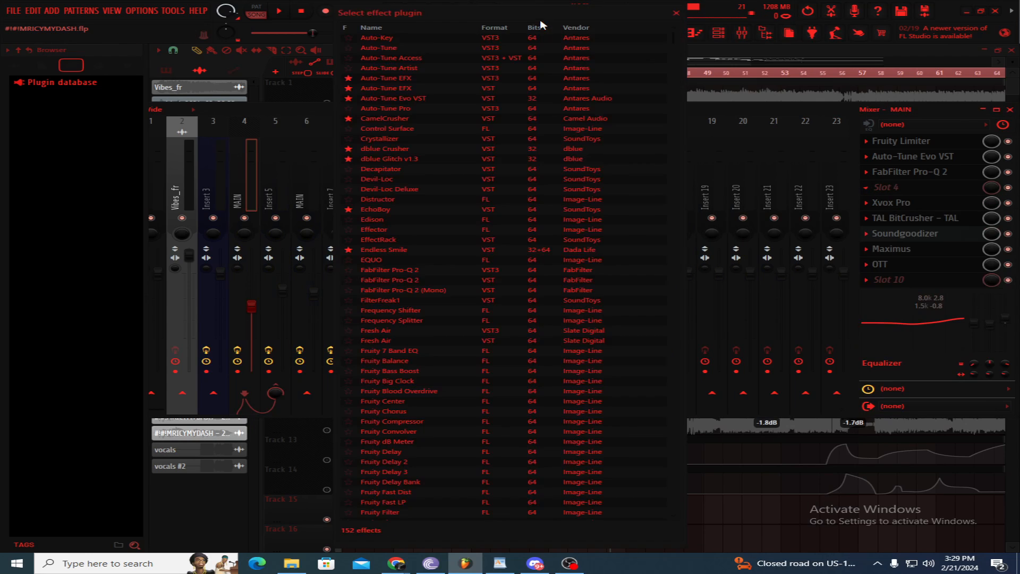
{"action": "type", "text": "fab"}
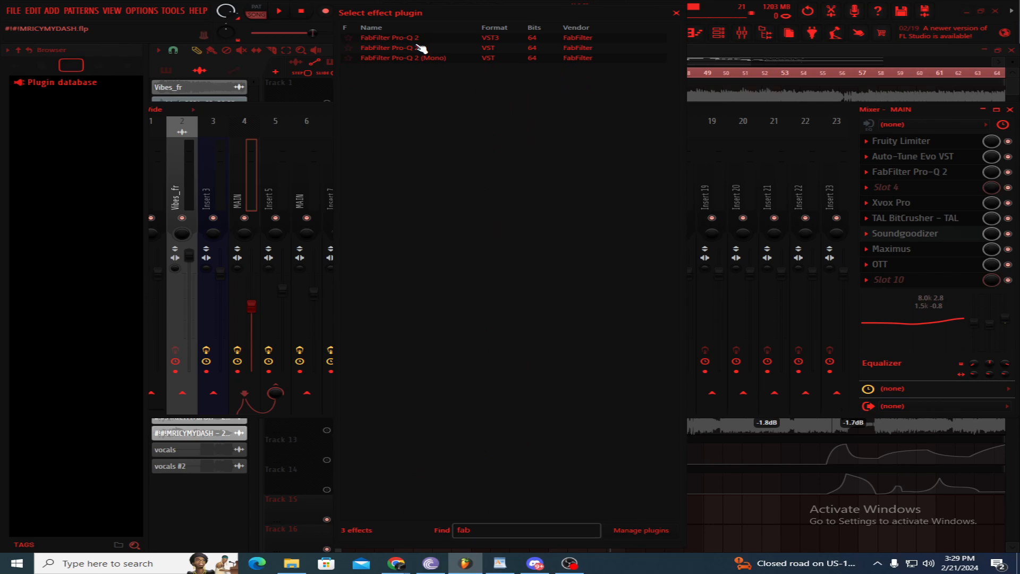
{"action": "left_click", "coordinate": [421, 48]}
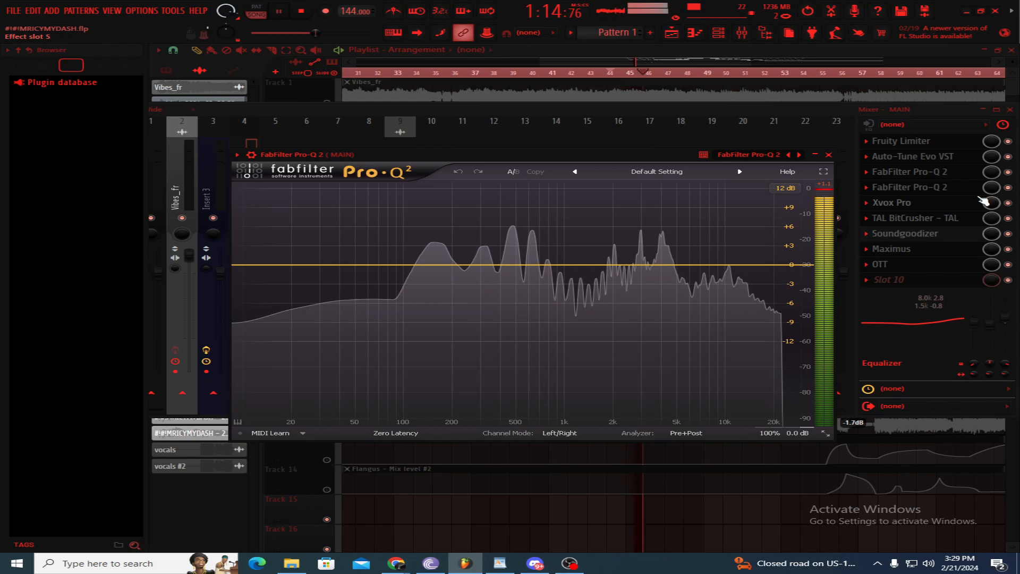
{"action": "key", "text": "space"}
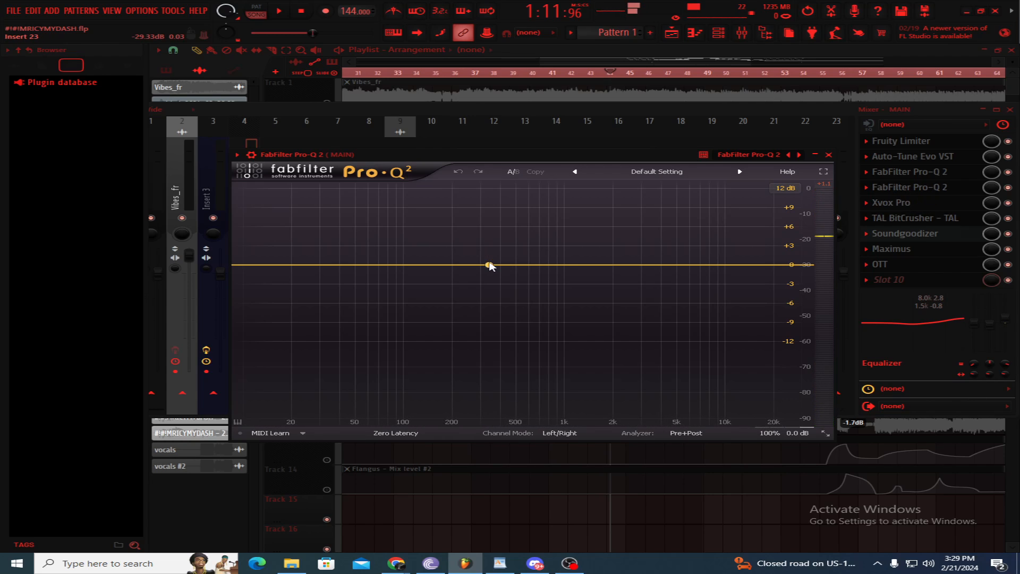
Step: Add a bell band with Q 40, audition it boosted 14.5 dB at about 175 Hz, and lower its gain into a cut
{"action": "left_click", "coordinate": [485, 264]}
{"action": "scroll", "coordinate": [485, 264], "scroll_direction": "up", "scroll_amount": 10}
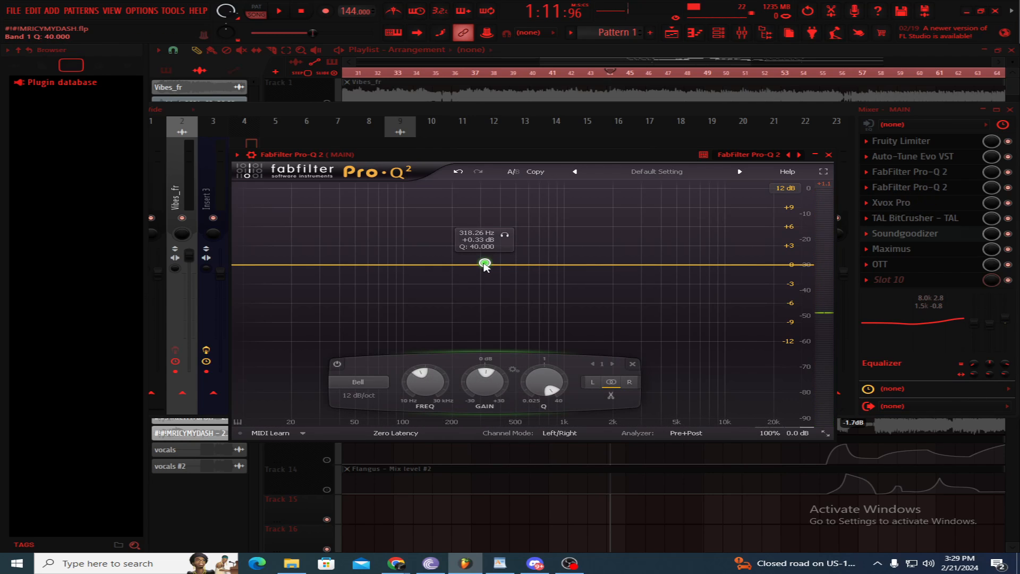
{"action": "left_click_drag", "start_coordinate": [484, 264], "coordinate": [479, 208]}
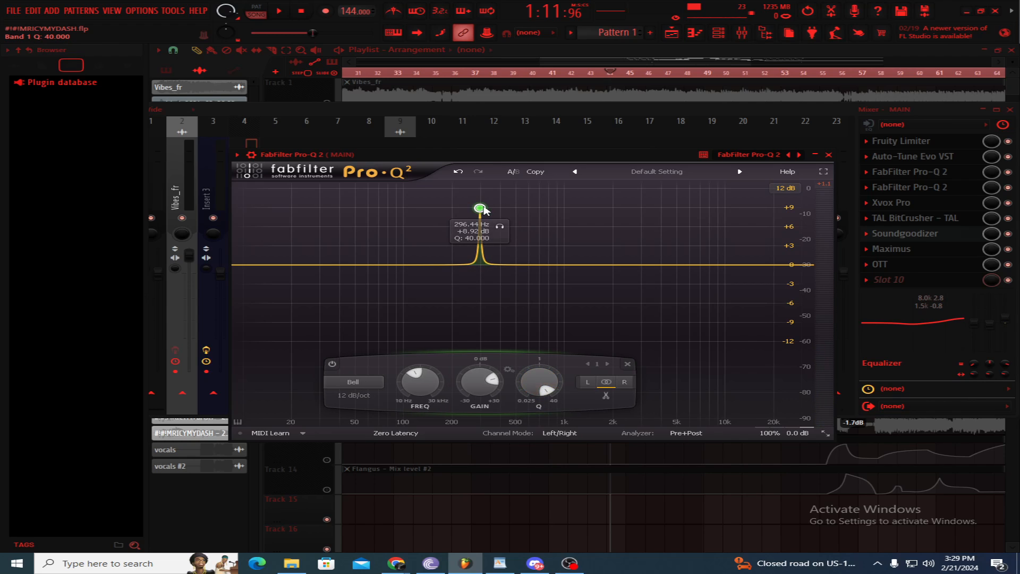
{"action": "left_click_drag", "start_coordinate": [480, 208], "coordinate": [448, 174]}
{"action": "key", "text": "space"}
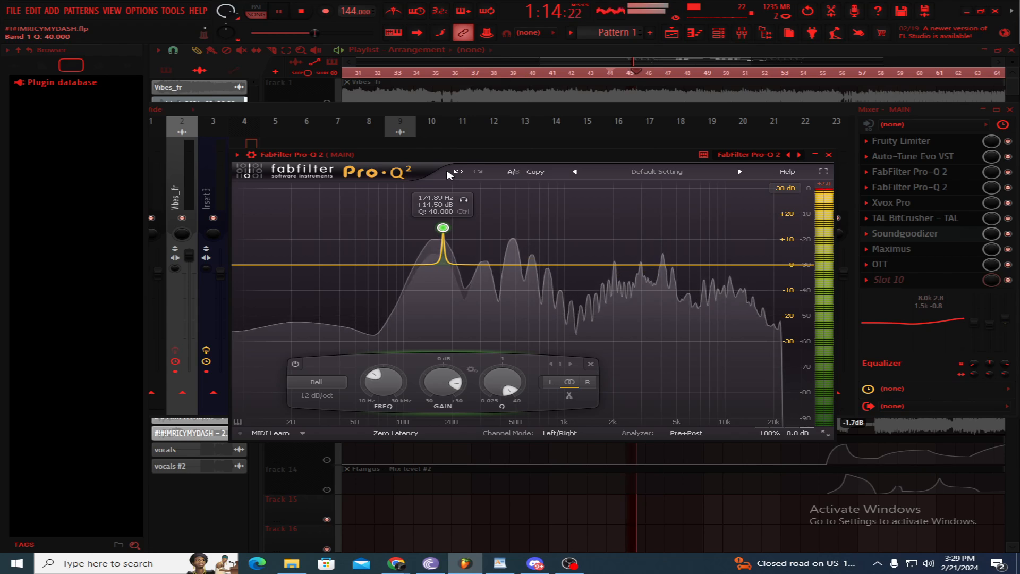
{"action": "key", "text": "space"}
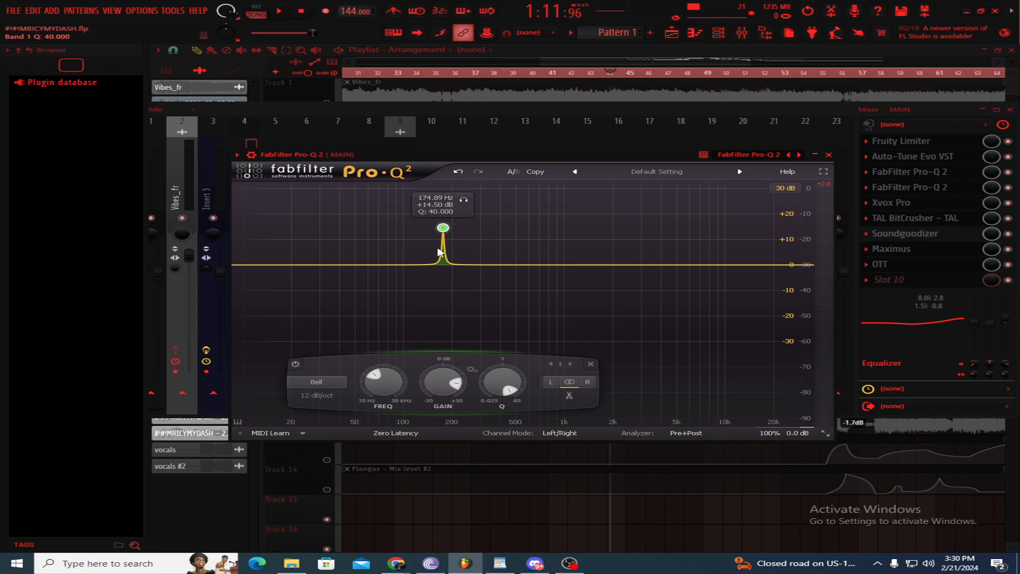
{"action": "left_click_drag", "start_coordinate": [443, 381], "coordinate": [425, 451]}
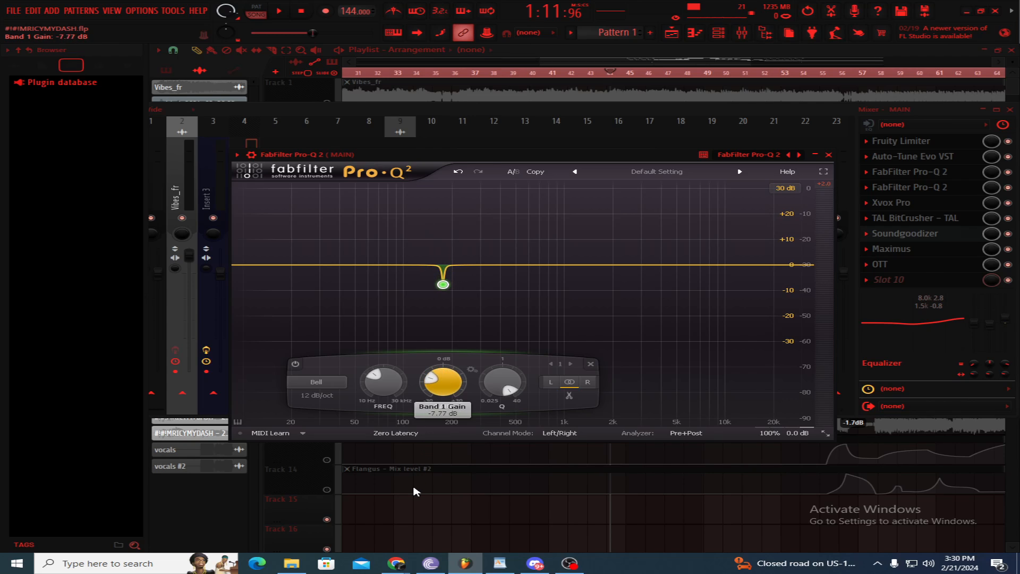
Step: Add a second bell band at about 210 Hz with Q 40, audition it at +30 dB, and cut it to about -11 dB
{"action": "left_click", "coordinate": [474, 266]}
{"action": "scroll", "coordinate": [475, 266], "scroll_direction": "down", "scroll_amount": 10}
{"action": "key", "text": "space"}
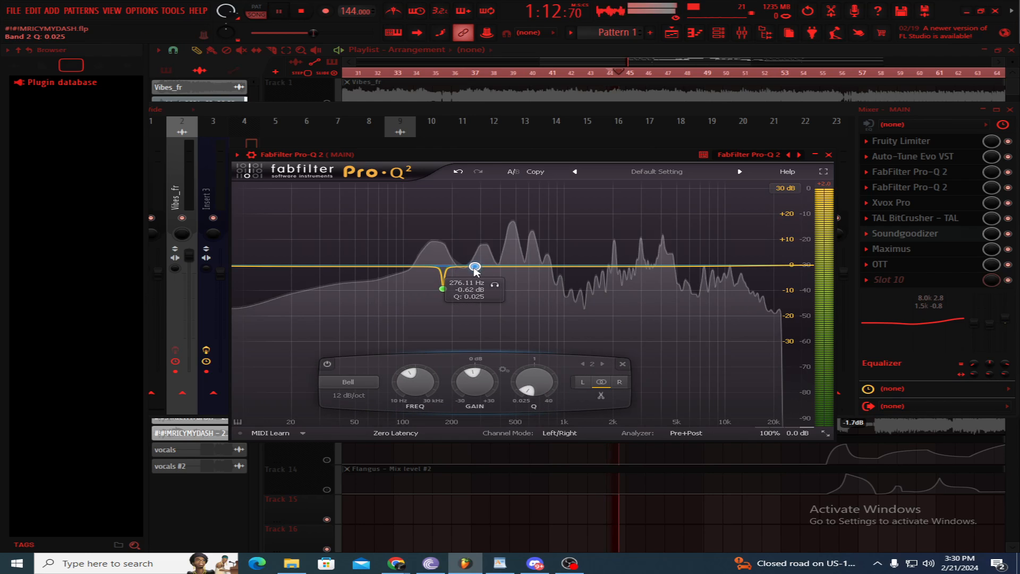
{"action": "left_click_drag", "start_coordinate": [475, 265], "coordinate": [455, 190]}
{"action": "scroll", "coordinate": [455, 189], "scroll_direction": "up", "scroll_amount": 15}
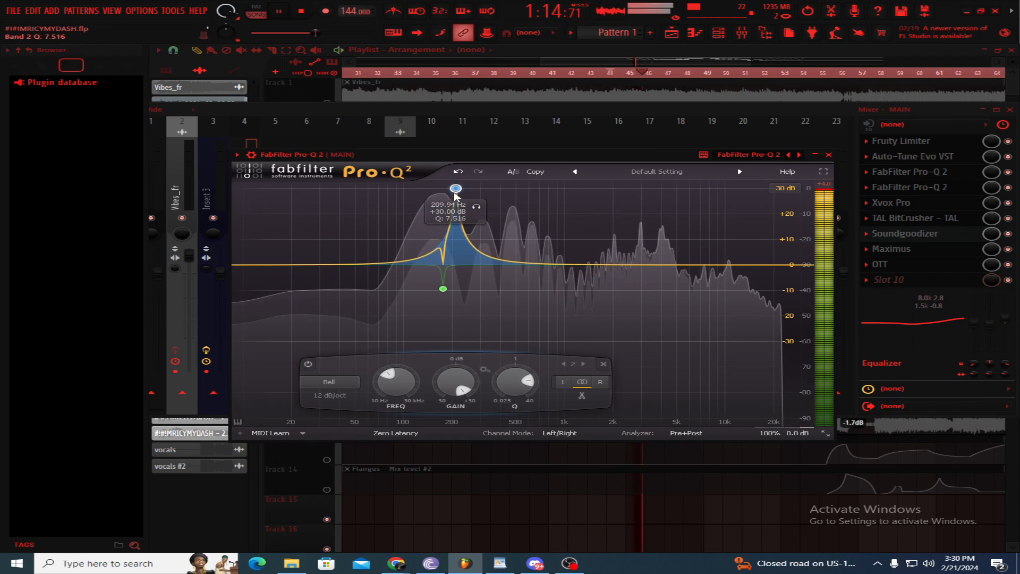
{"action": "scroll", "coordinate": [455, 191], "scroll_direction": "up", "scroll_amount": 5}
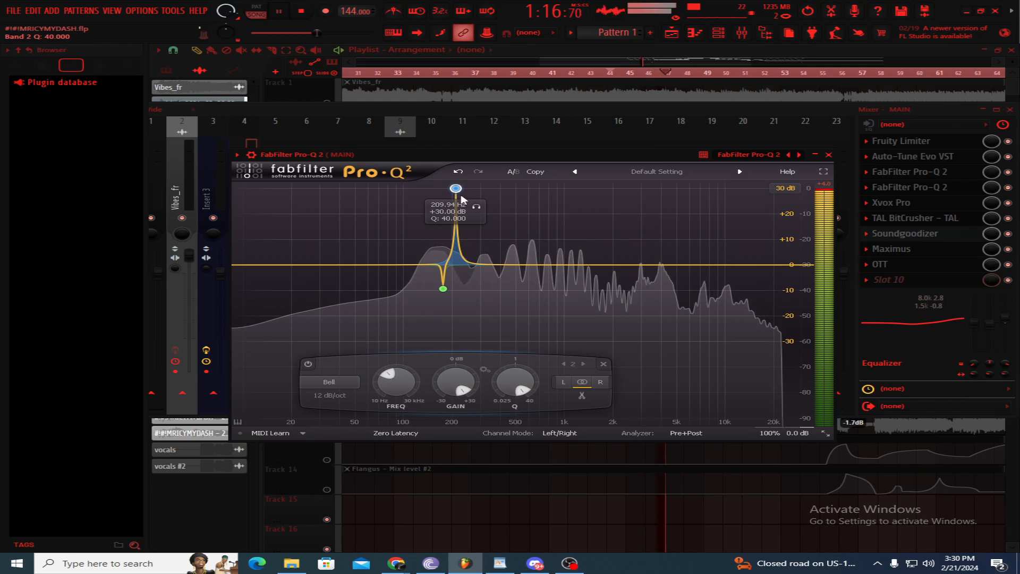
{"action": "left_click_drag", "start_coordinate": [455, 373], "coordinate": [436, 452]}
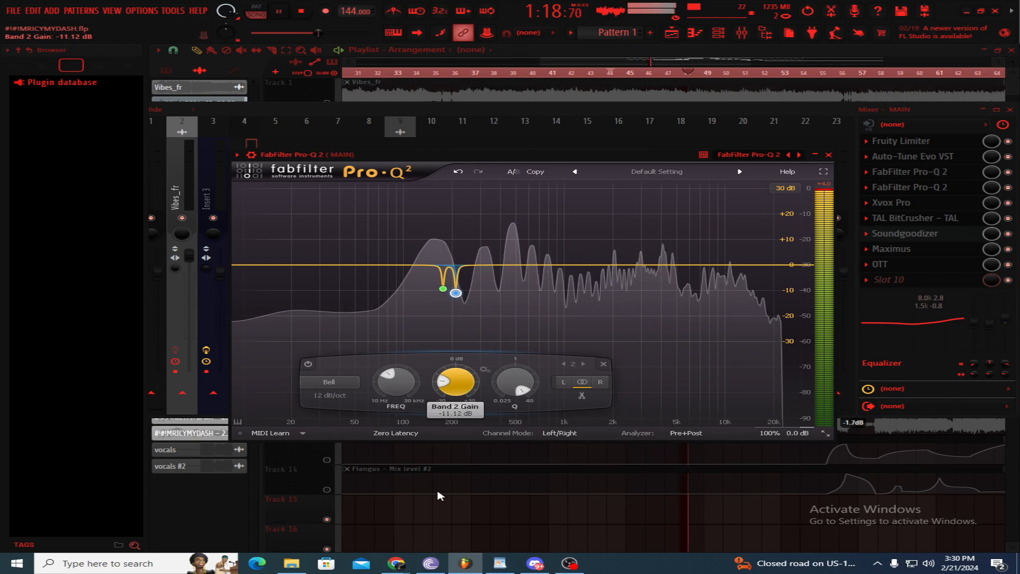
{"action": "key", "text": "space"}
Step: Add a third bell band at about 382 Hz with Q 40, audition it at +30 dB, and cut it to about -10 dB
{"action": "left_click", "coordinate": [498, 265]}
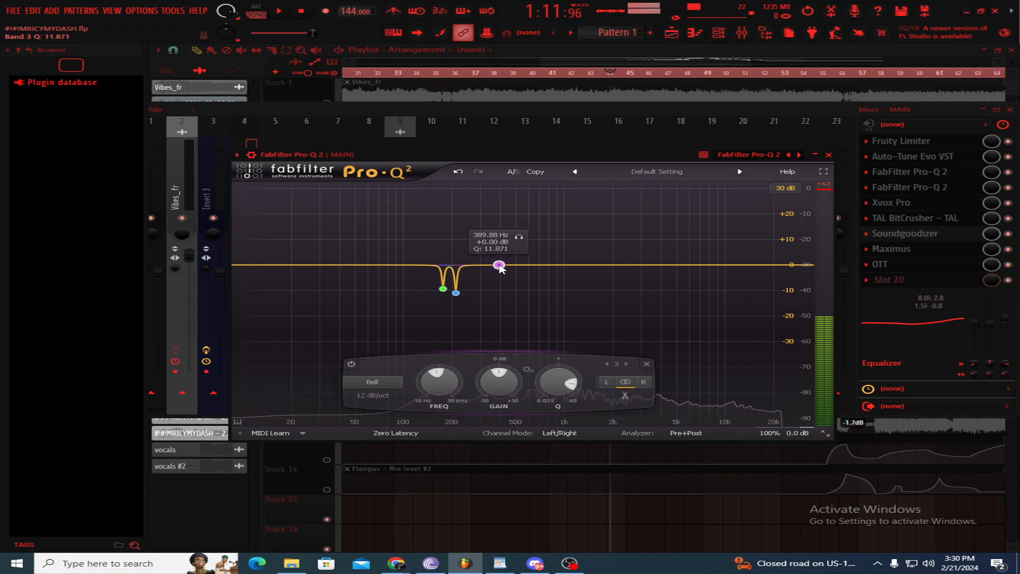
{"action": "left_click_drag", "start_coordinate": [498, 264], "coordinate": [497, 188]}
{"action": "key", "text": "space"}
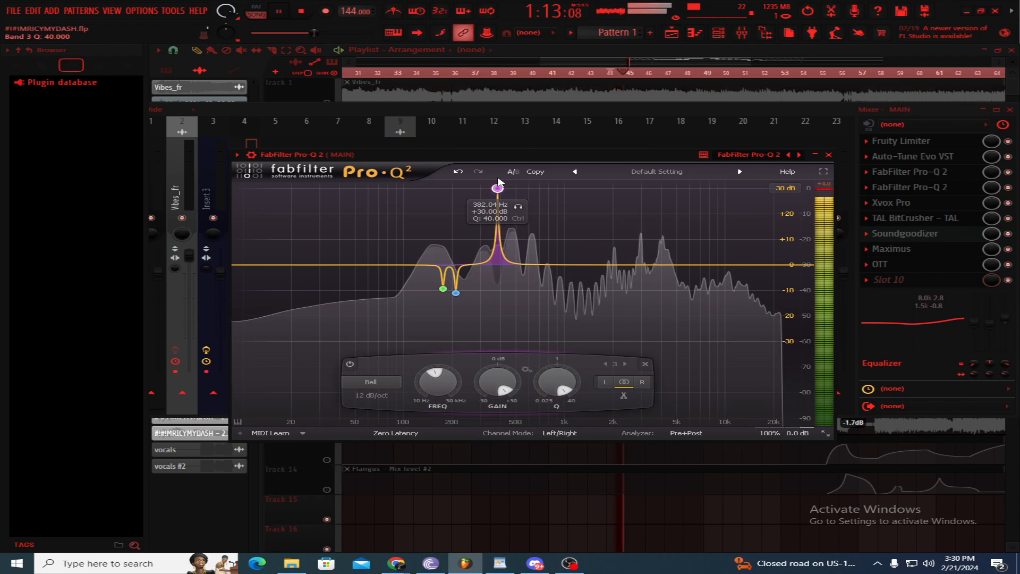
{"action": "left_click_drag", "start_coordinate": [497, 381], "coordinate": [486, 518]}
{"action": "key", "text": "space"}
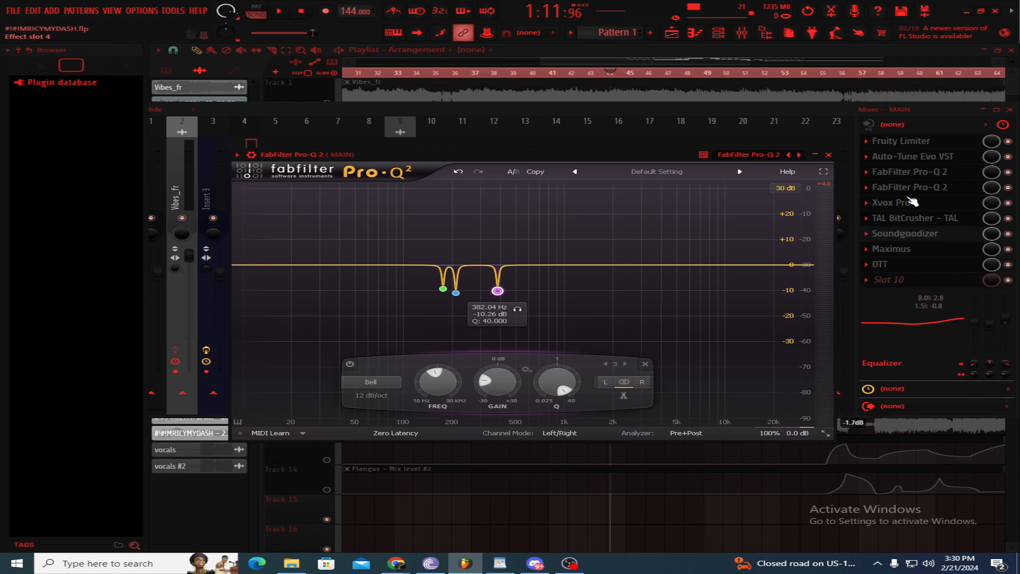
Step: Delete the FabFilter Pro-Q 2 from MAIN's slot 4 and replace it with a copy of Insert 3's Pro-Q 2 including its settings
{"action": "left_click", "coordinate": [828, 155]}
{"action": "right_click", "coordinate": [880, 191]}
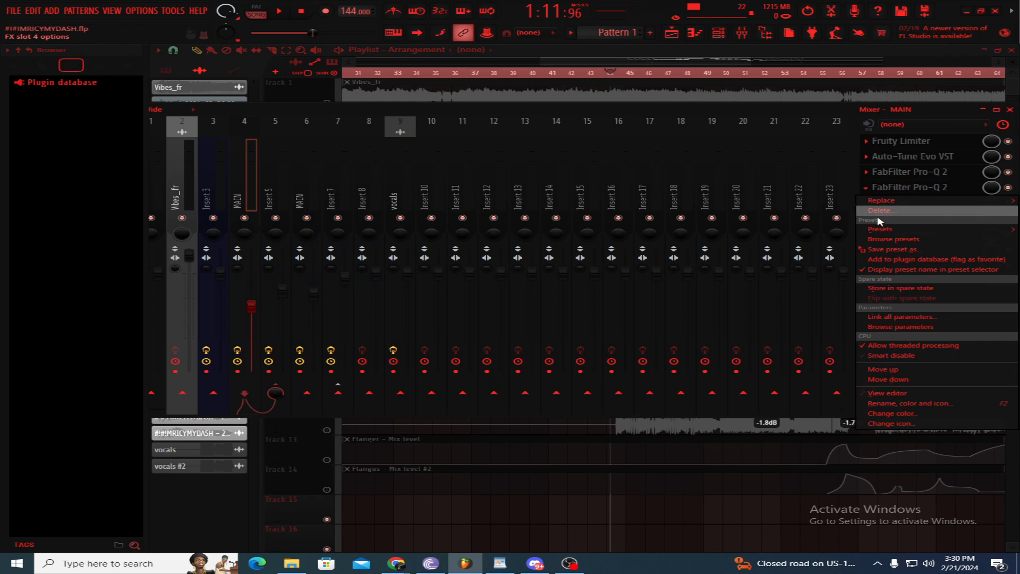
{"action": "left_click", "coordinate": [883, 220]}
{"action": "left_click", "coordinate": [218, 198]}
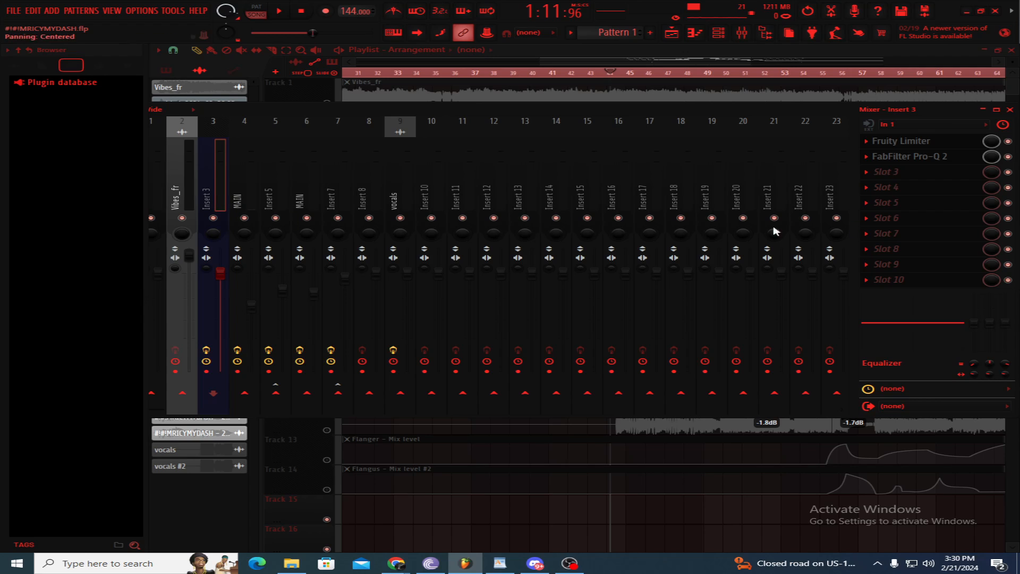
{"action": "right_click", "coordinate": [877, 157]}
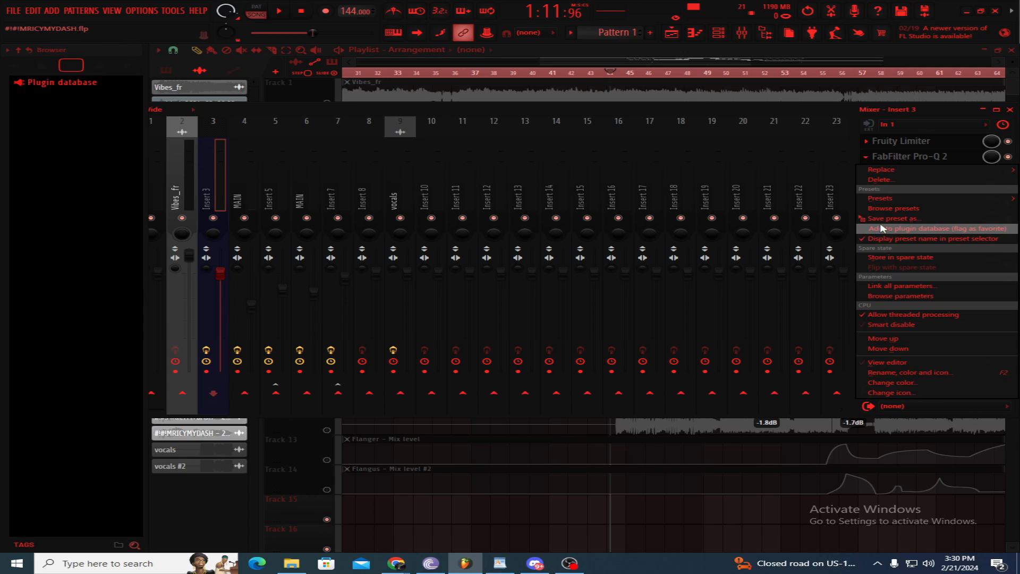
{"action": "left_click_drag", "start_coordinate": [882, 219], "coordinate": [243, 193]}
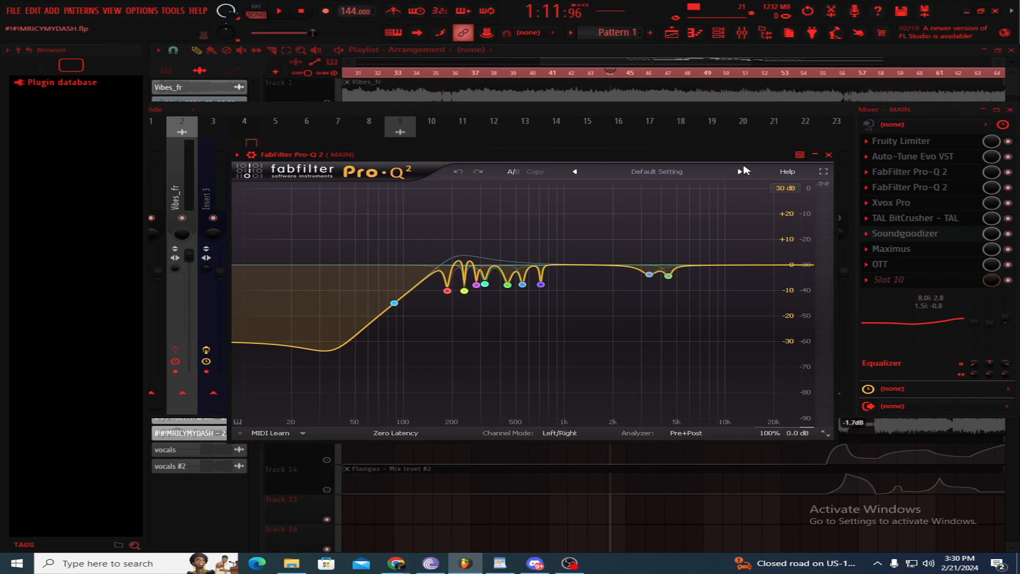
{"action": "left_click", "coordinate": [836, 153]}
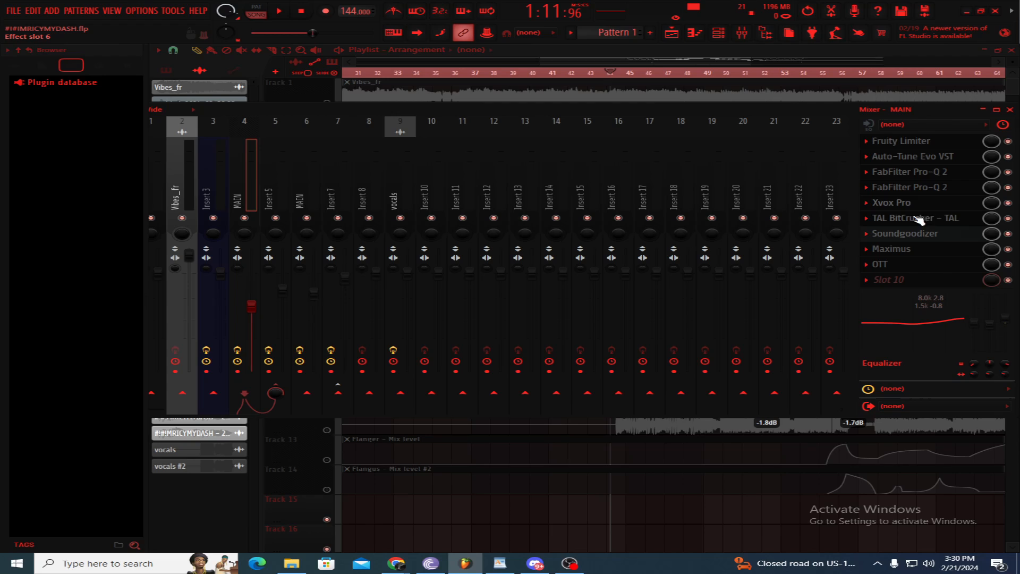
Step: Open Xvox Pro on MAIN, examine its dynamics, tone, space and SFX settings, and close it
{"action": "left_click", "coordinate": [893, 204]}
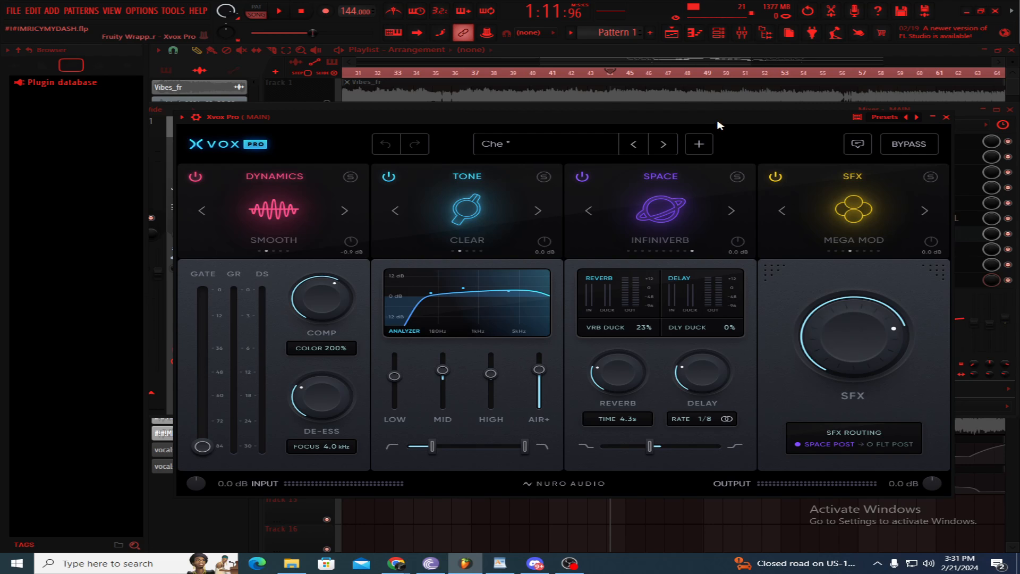
{"action": "left_click_drag", "start_coordinate": [718, 123], "coordinate": [714, 76]}
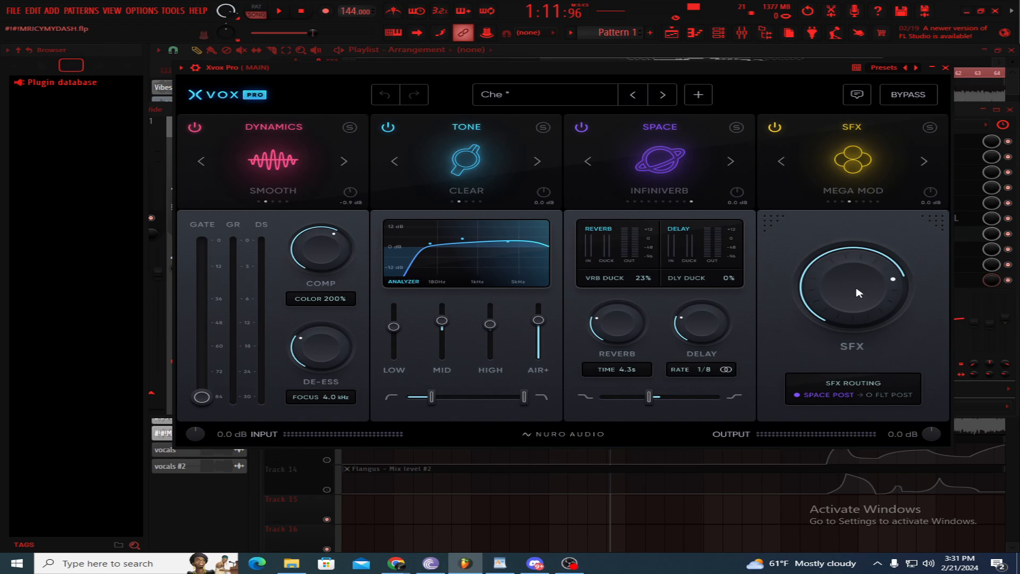
{"action": "left_click", "coordinate": [945, 68]}
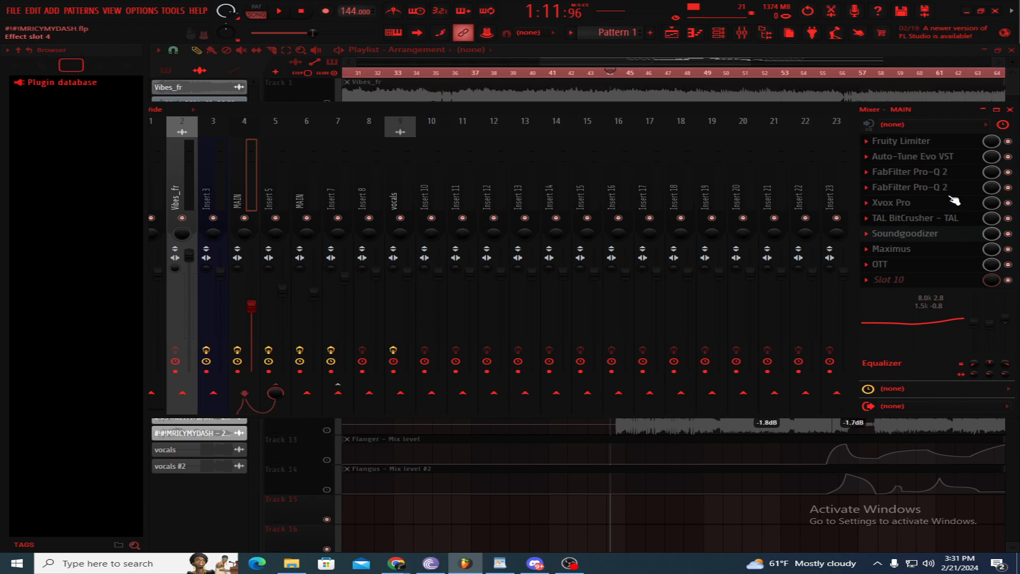
Step: Open TAL BitCrusher on MAIN, examine its bit depth, sample rate, shelf and dry/wet settings, and close it
{"action": "left_click", "coordinate": [916, 219]}
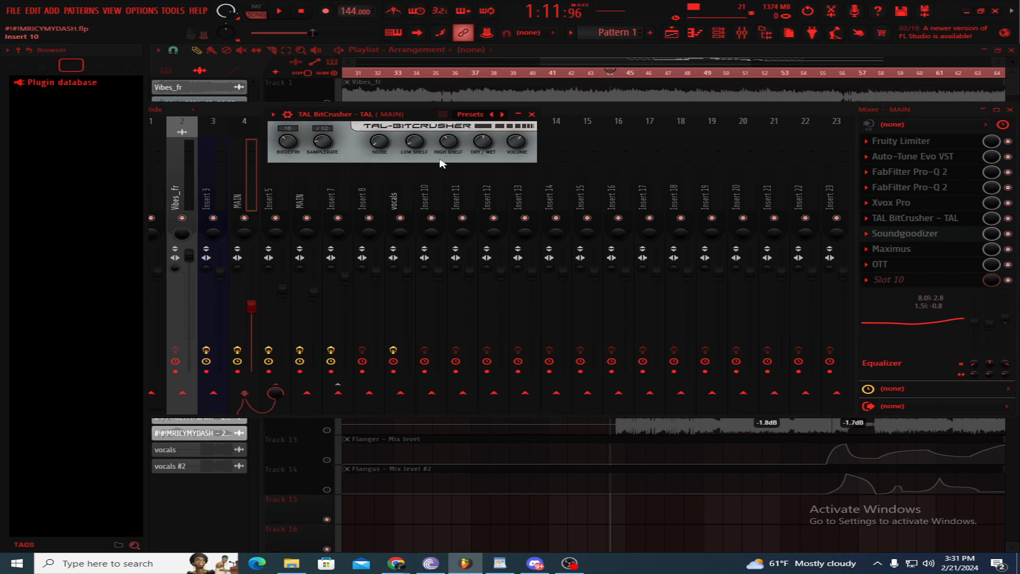
{"action": "left_click_drag", "start_coordinate": [432, 118], "coordinate": [619, 205]}
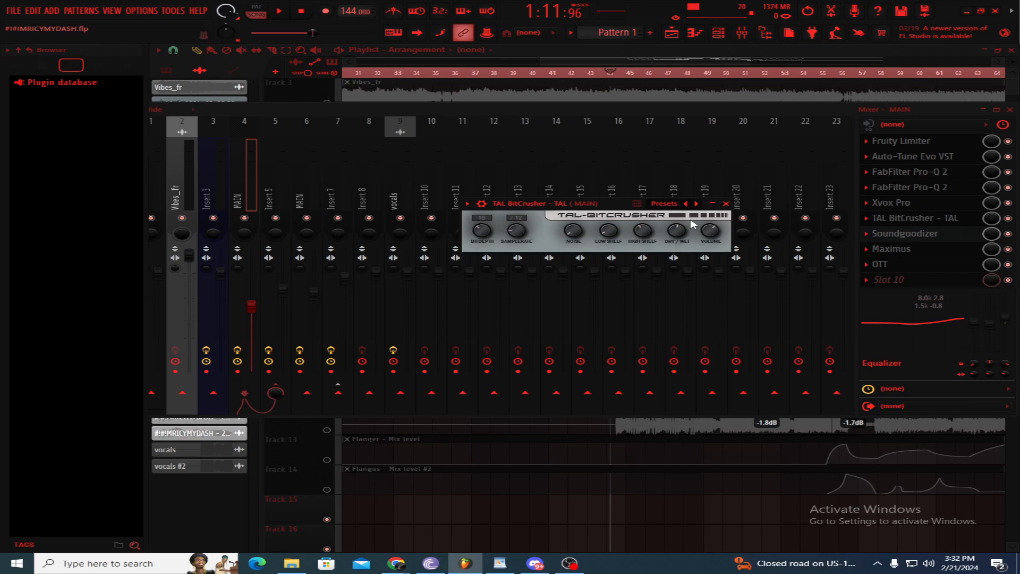
{"action": "left_click_drag", "start_coordinate": [583, 209], "coordinate": [581, 222]}
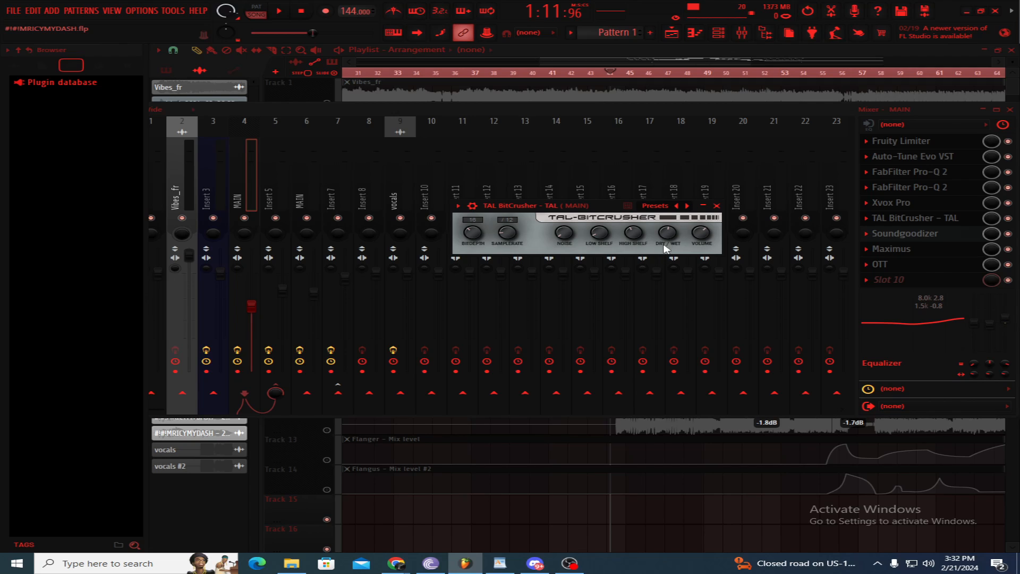
{"action": "left_click", "coordinate": [716, 207]}
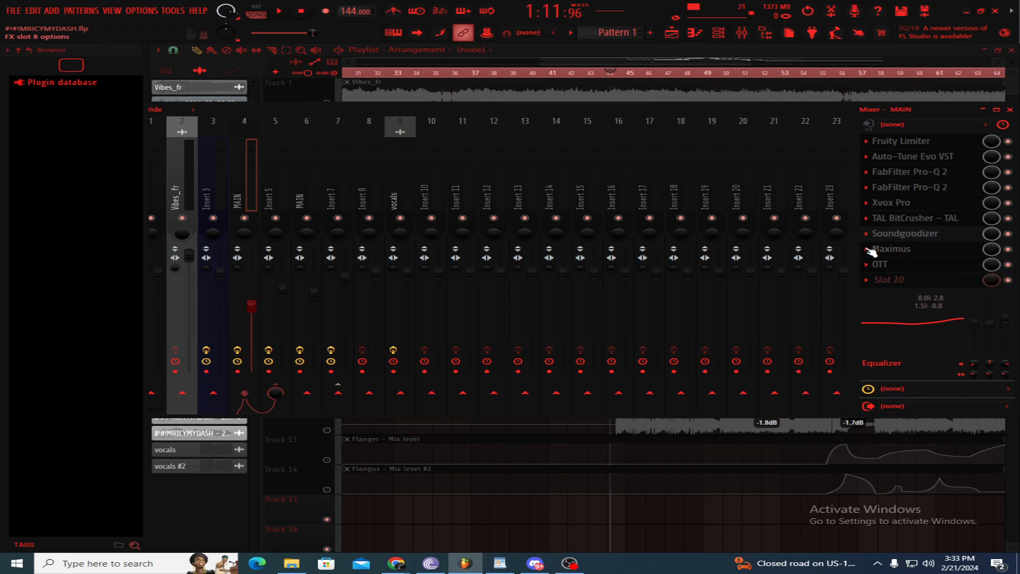
Step: Open Soundgoodizer on MAIN, examine its amount and selected mode, and close it
{"action": "left_click", "coordinate": [911, 234]}
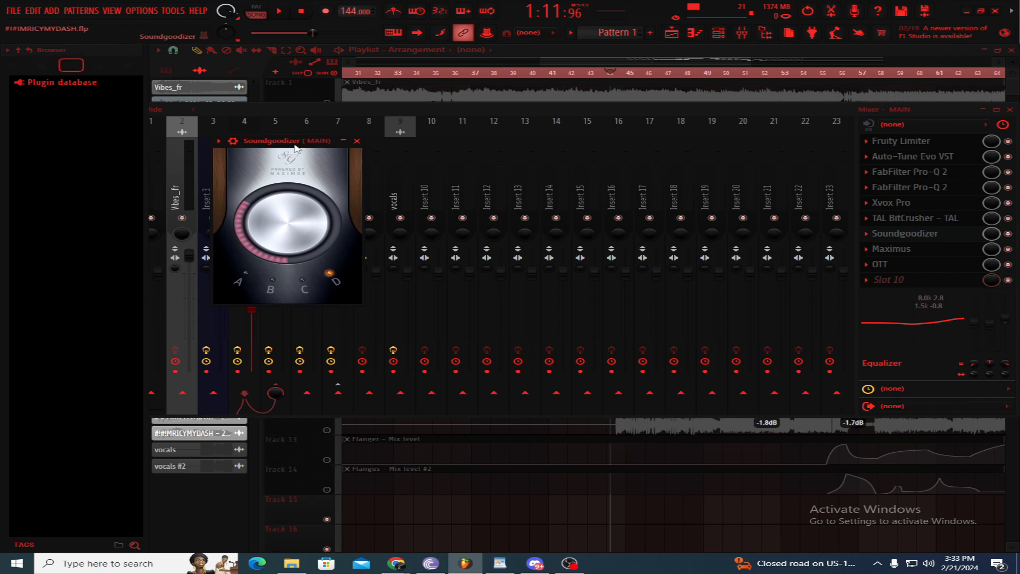
{"action": "left_click_drag", "start_coordinate": [295, 147], "coordinate": [660, 113]}
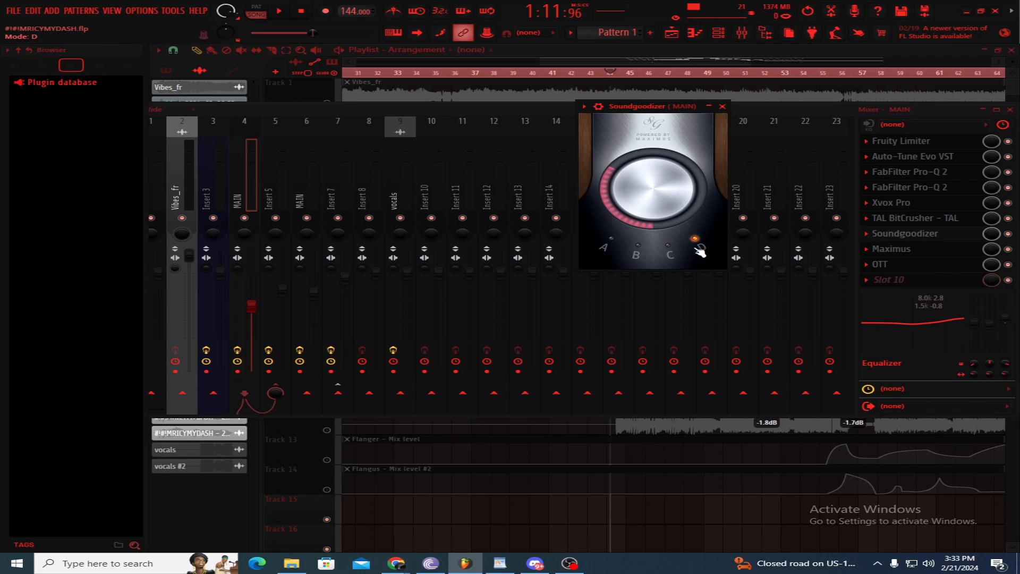
{"action": "left_click", "coordinate": [722, 106]}
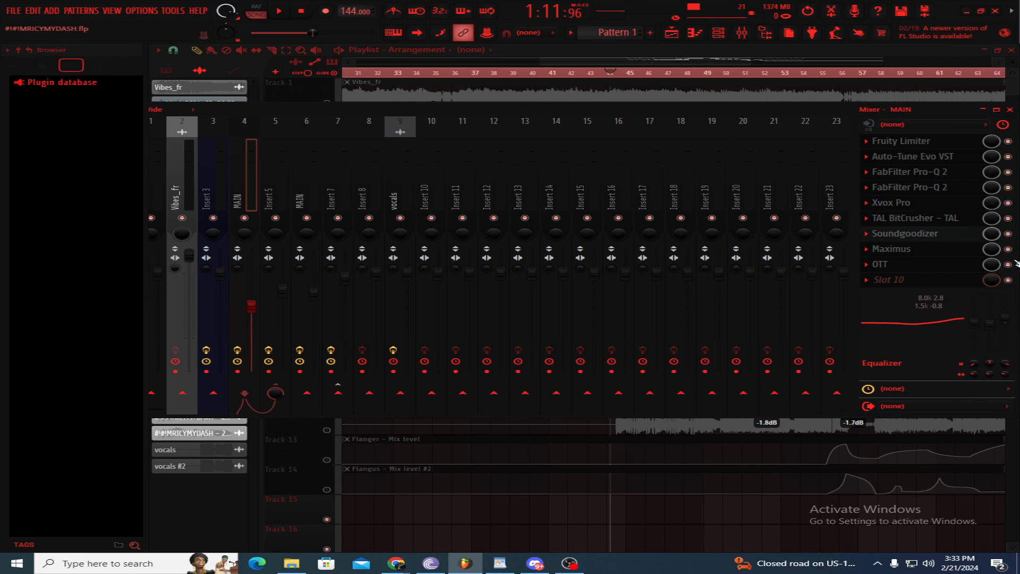
Step: Open Maximus on MAIN and examine the compression curves of its master and mid bands
{"action": "left_click", "coordinate": [904, 249]}
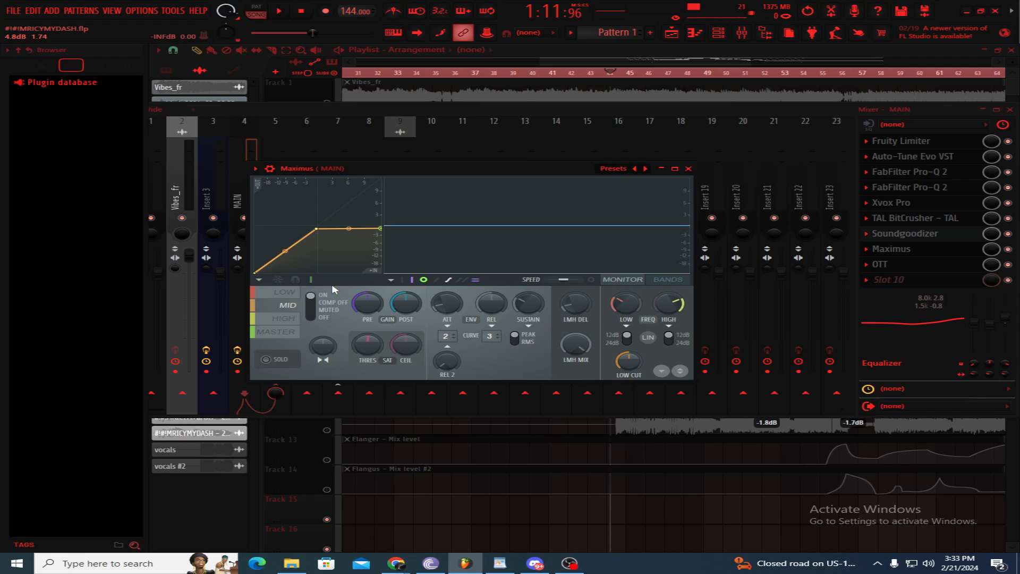
{"action": "left_click", "coordinate": [278, 320]}
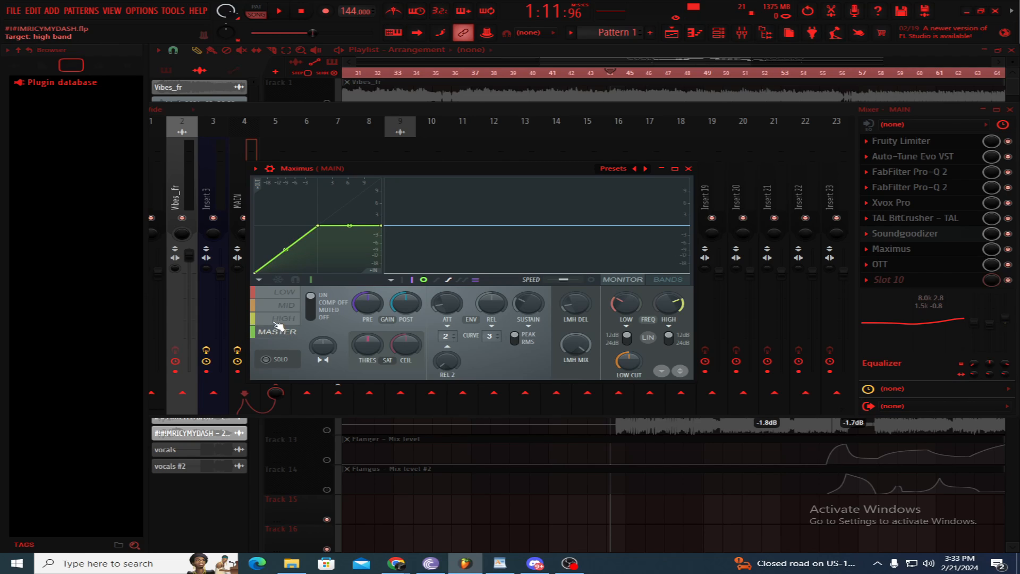
{"action": "left_click", "coordinate": [279, 310]}
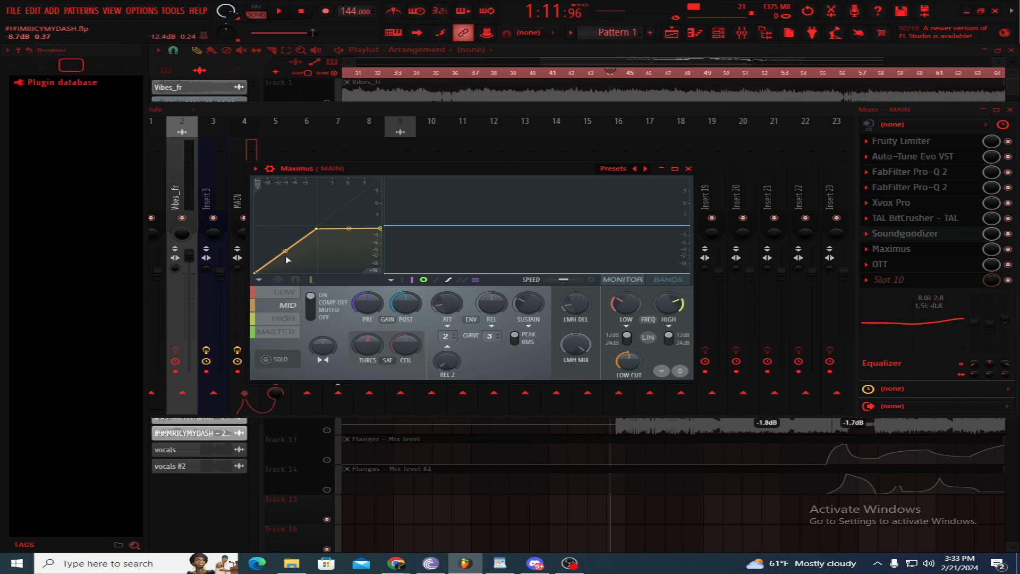
Step: Try bending the first segment of Maximus's mid-band curve upward to 19% tension, undo it, and close the plugin
{"action": "left_click_drag", "start_coordinate": [287, 258], "coordinate": [287, 236]}
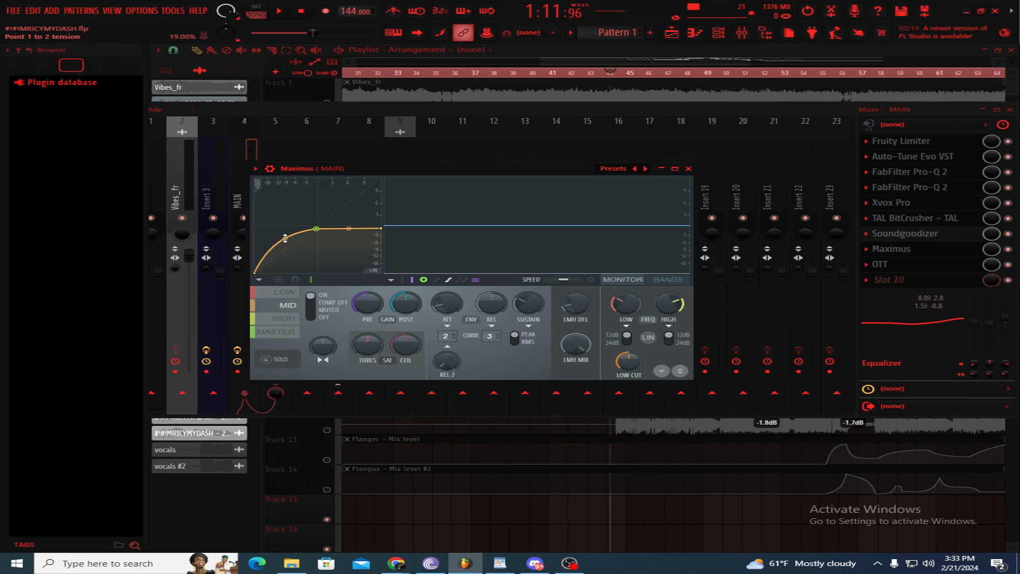
{"action": "key", "text": "ctrl+z"}
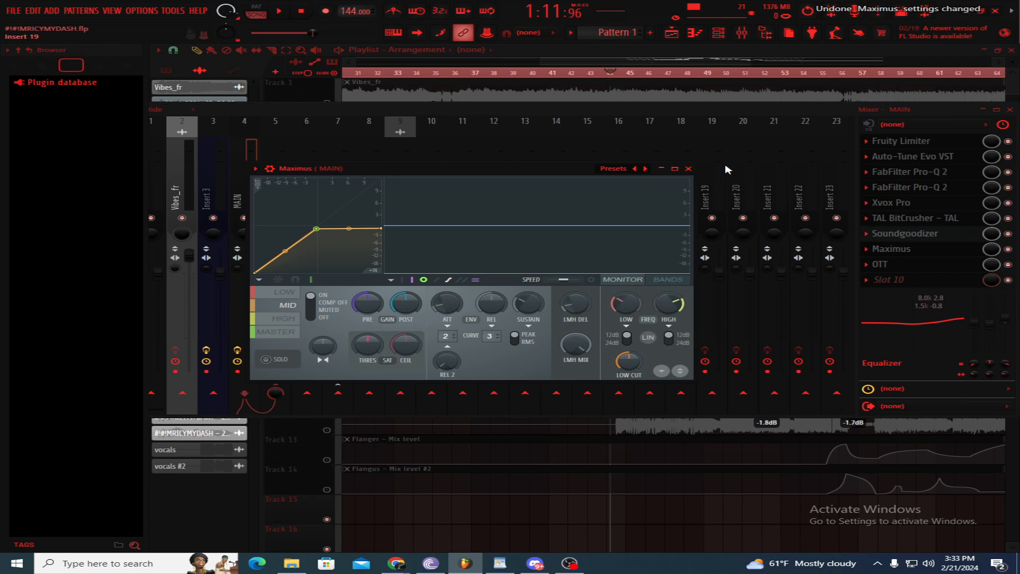
{"action": "left_click", "coordinate": [688, 168]}
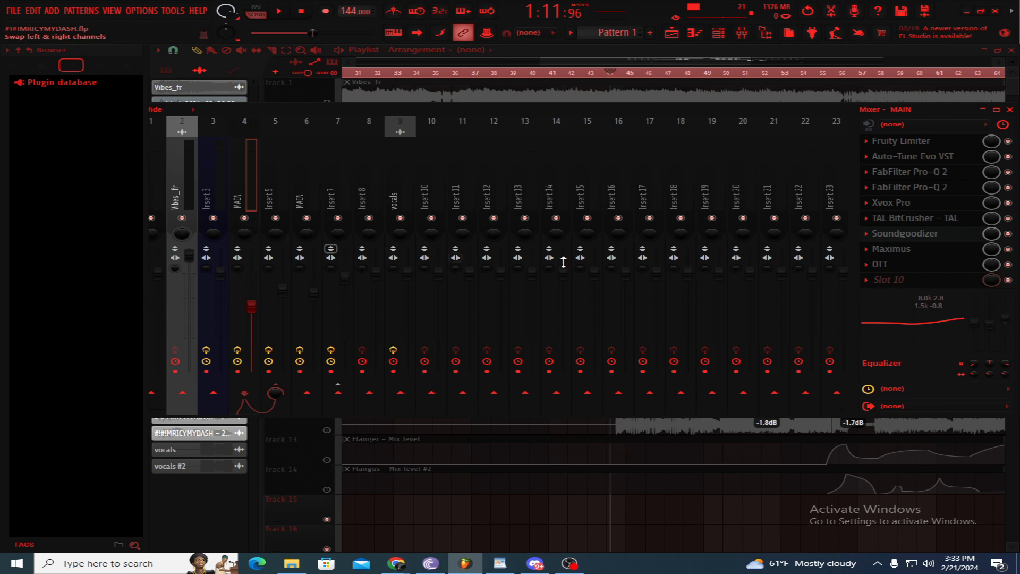
Step: Try lowering the knee and end points of Maximus's mid-band curve, undo both changes, and close the plugin
{"action": "left_click", "coordinate": [900, 254]}
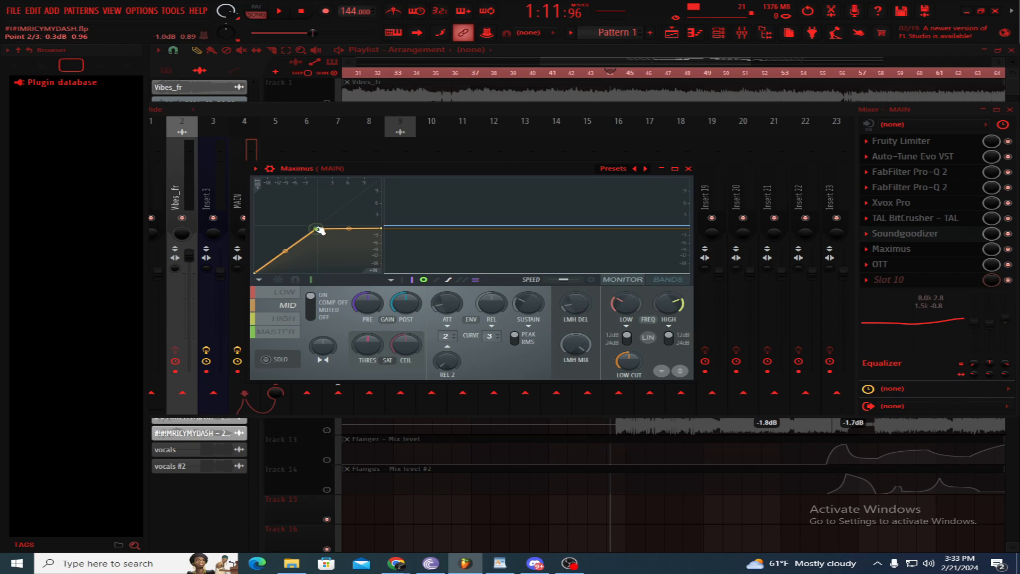
{"action": "left_click_drag", "start_coordinate": [316, 228], "coordinate": [316, 246]}
{"action": "left_click_drag", "start_coordinate": [380, 228], "coordinate": [381, 245]}
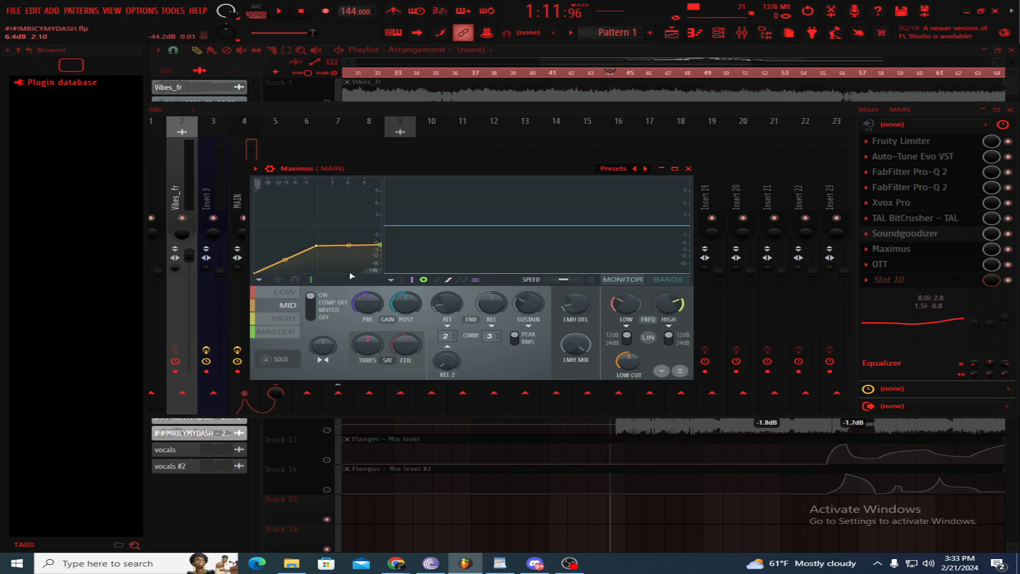
{"action": "key", "text": "ctrl+alt+z"}
{"action": "key", "text": "ctrl+alt+z"}
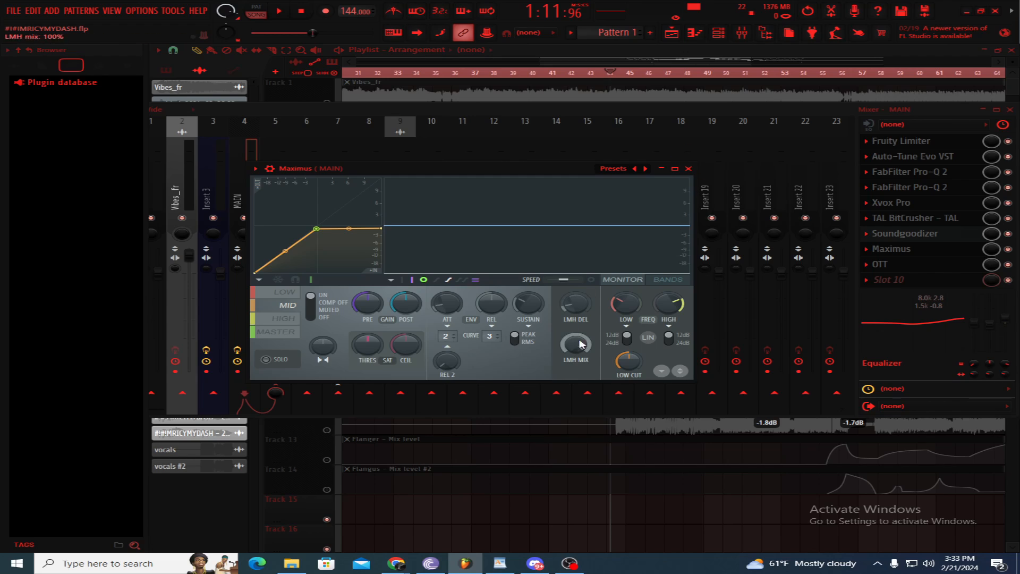
{"action": "left_click", "coordinate": [688, 169]}
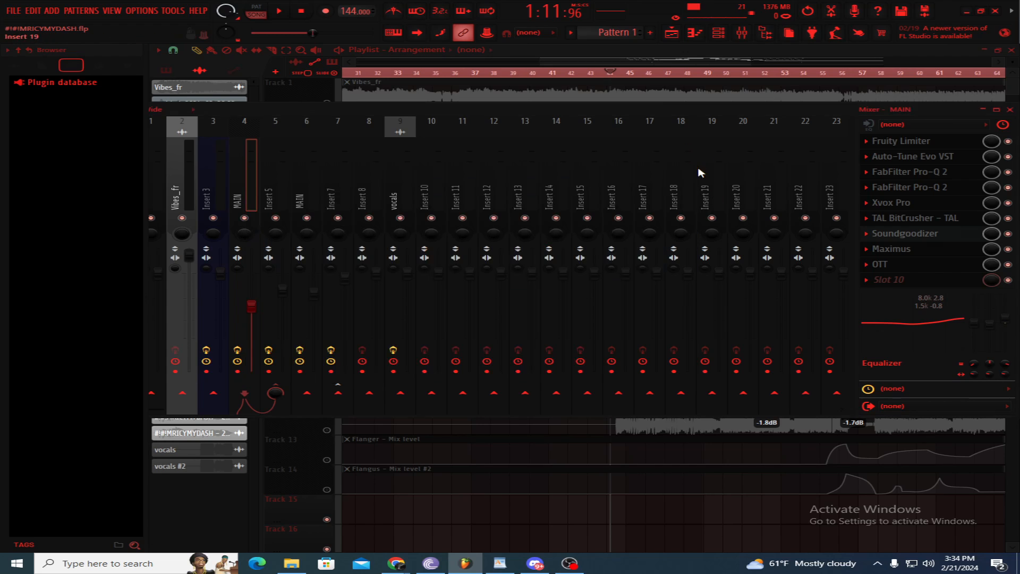
Step: Open OTT on MAIN and examine its depth, time, gain, band and upward/downward compression settings
{"action": "left_click", "coordinate": [903, 265]}
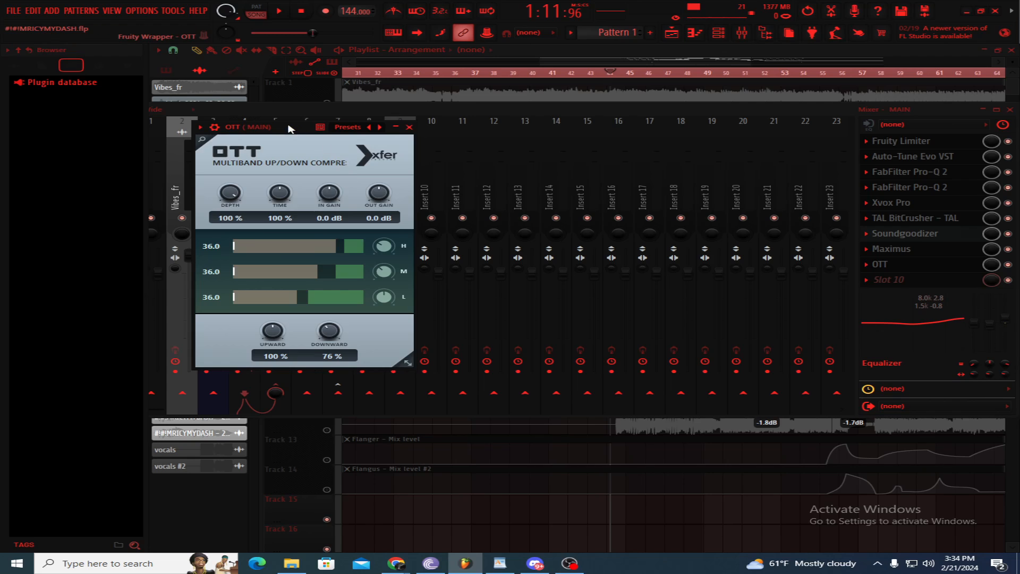
{"action": "left_click_drag", "start_coordinate": [287, 133], "coordinate": [385, 133]}
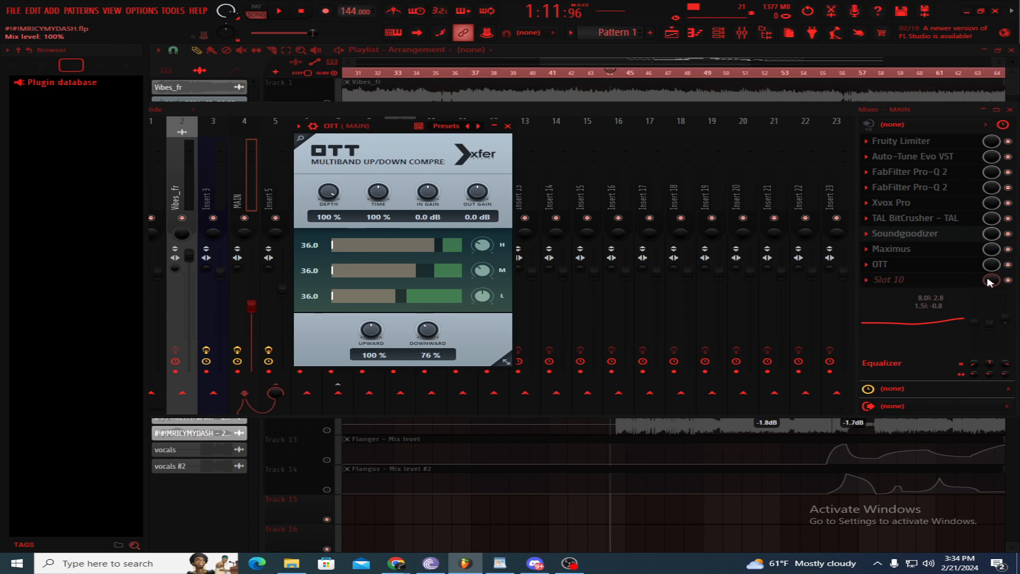
Step: Solo MAIN with Insert 5 muted, and play the same passage with OTT enabled and bypassed to compare
{"action": "right_click", "coordinate": [244, 219]}
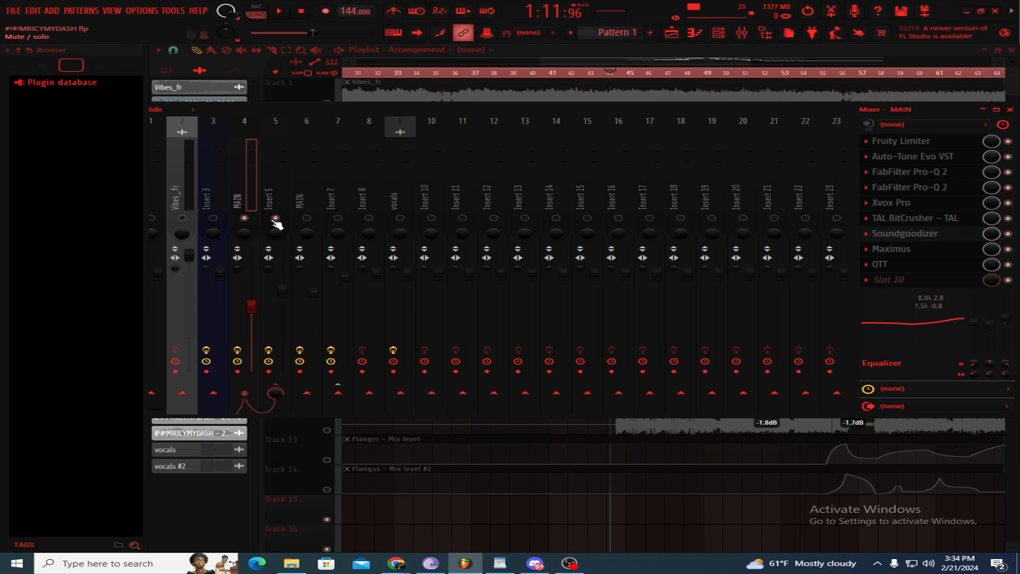
{"action": "key", "text": "space"}
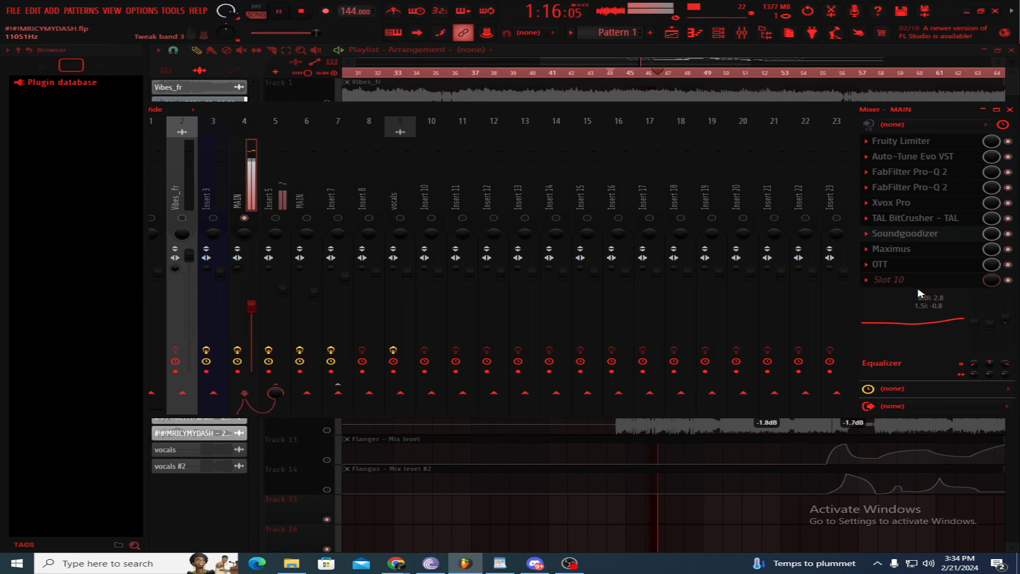
{"action": "key", "text": "space"}
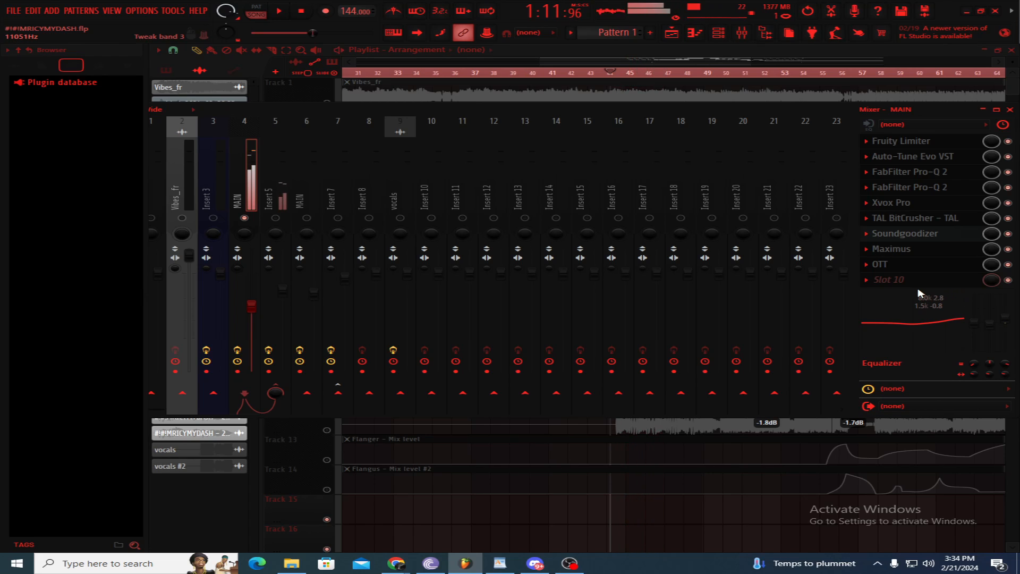
{"action": "left_click", "coordinate": [1008, 265]}
{"action": "key", "text": "space"}
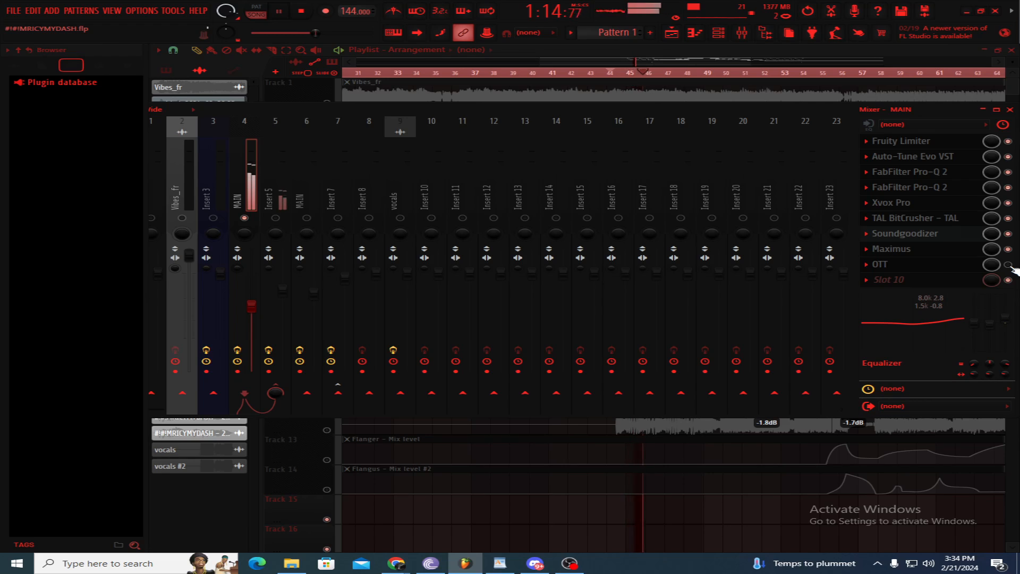
{"action": "key", "text": "space"}
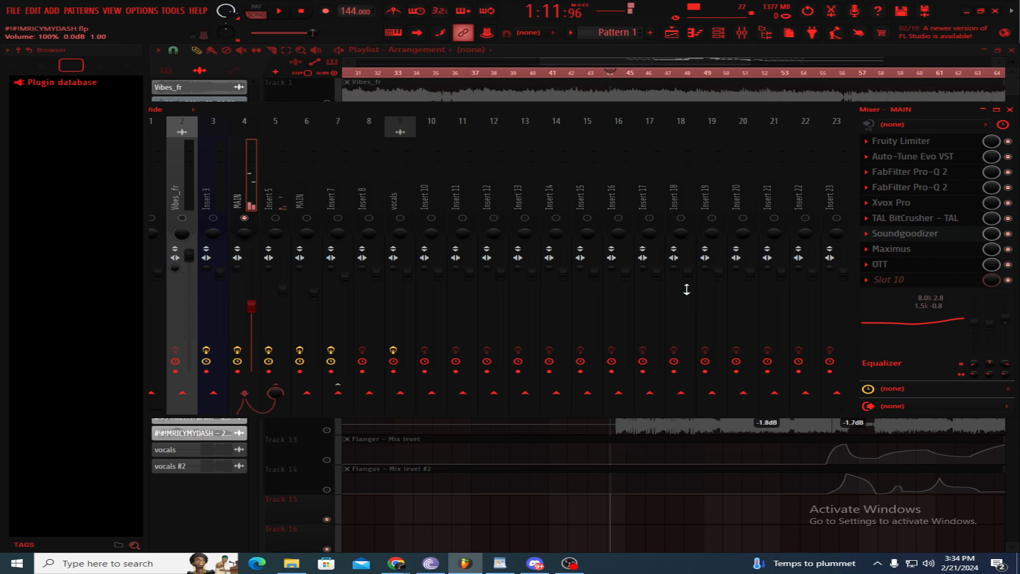
Step: Select and unmute Insert 5, and play the passage to hear it together with the soloed MAIN track
{"action": "left_click", "coordinate": [270, 202]}
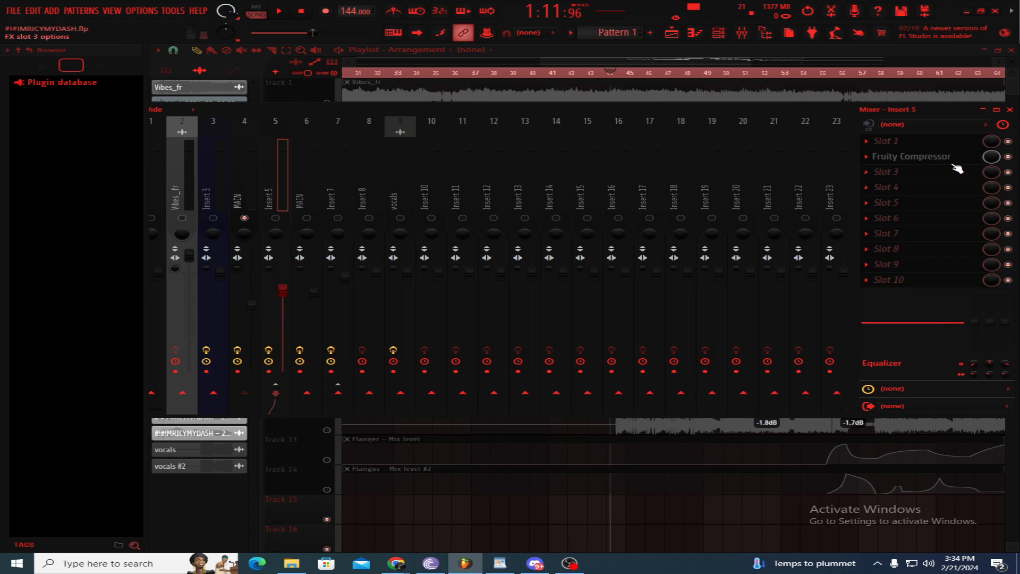
{"action": "left_click", "coordinate": [275, 218]}
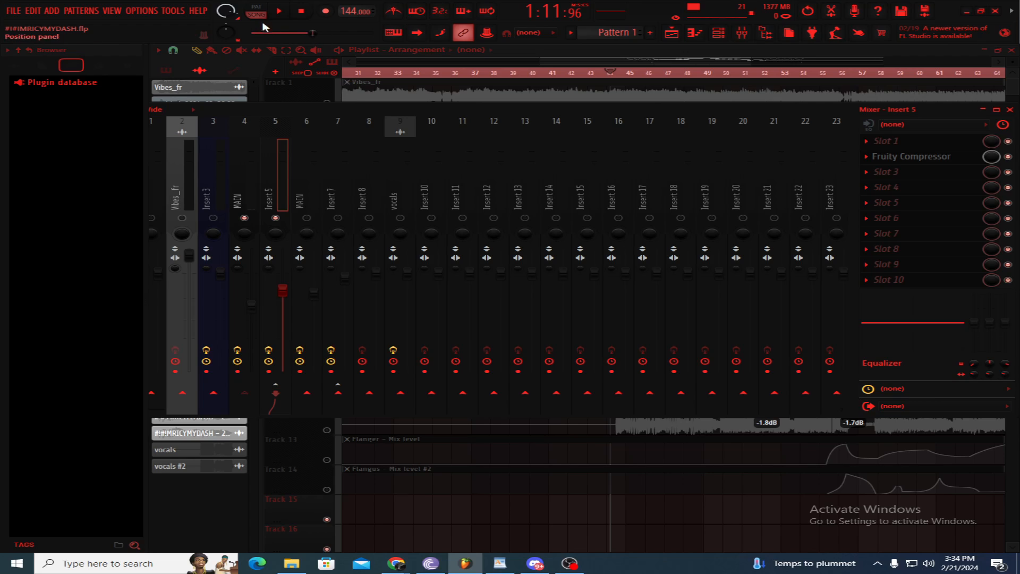
{"action": "key", "text": "space"}
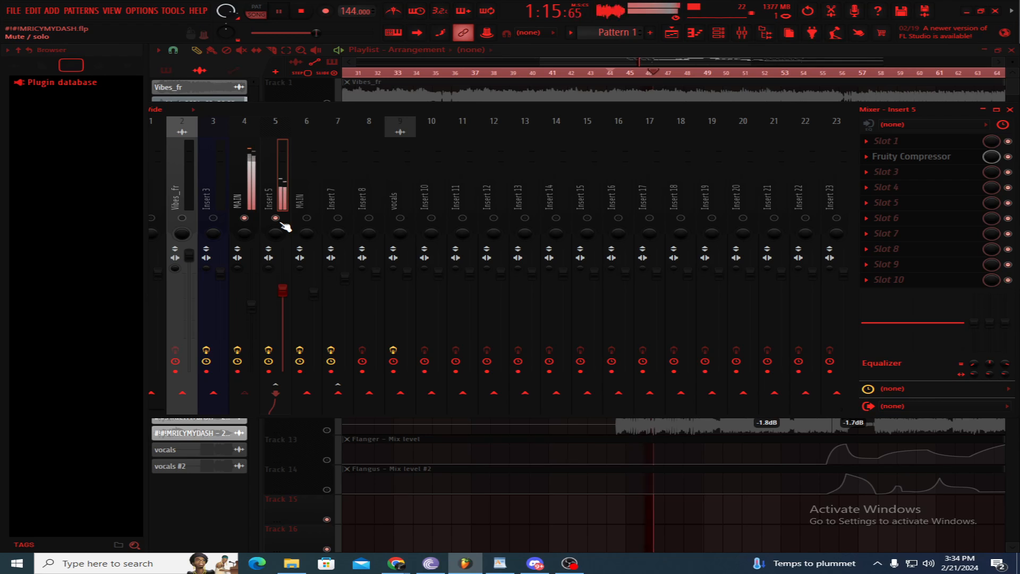
Step: Stop playback, move the song position to about bar 48, play the start of the Track 4 vocal clip, and reopen the mixer
{"action": "key", "text": "space"}
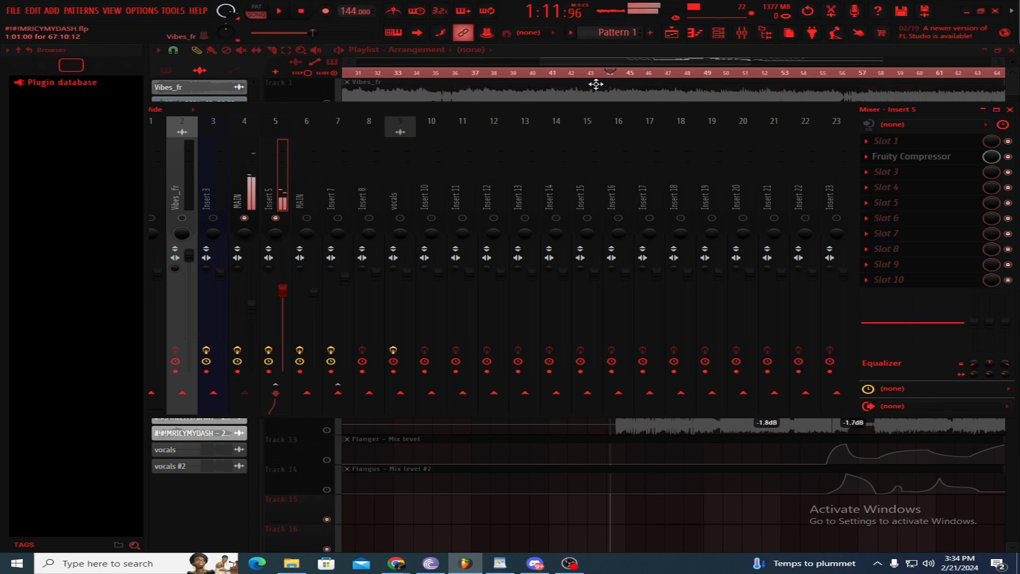
{"action": "key", "text": "F9"}
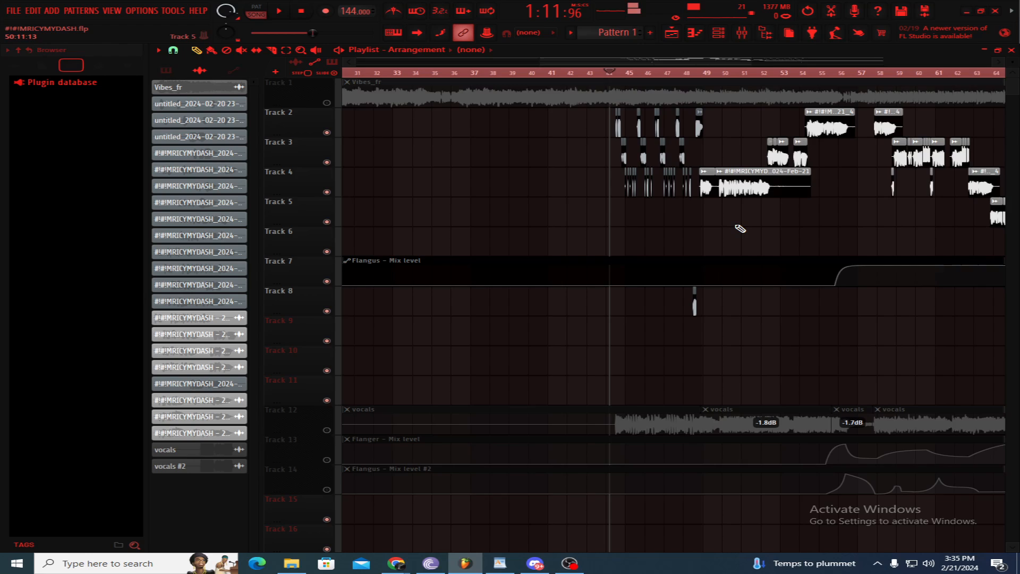
{"action": "scroll", "coordinate": [737, 226], "scroll_direction": "down", "scroll_amount": 3}
{"action": "left_click_drag", "start_coordinate": [733, 74], "coordinate": [717, 82]}
{"action": "key", "text": "space"}
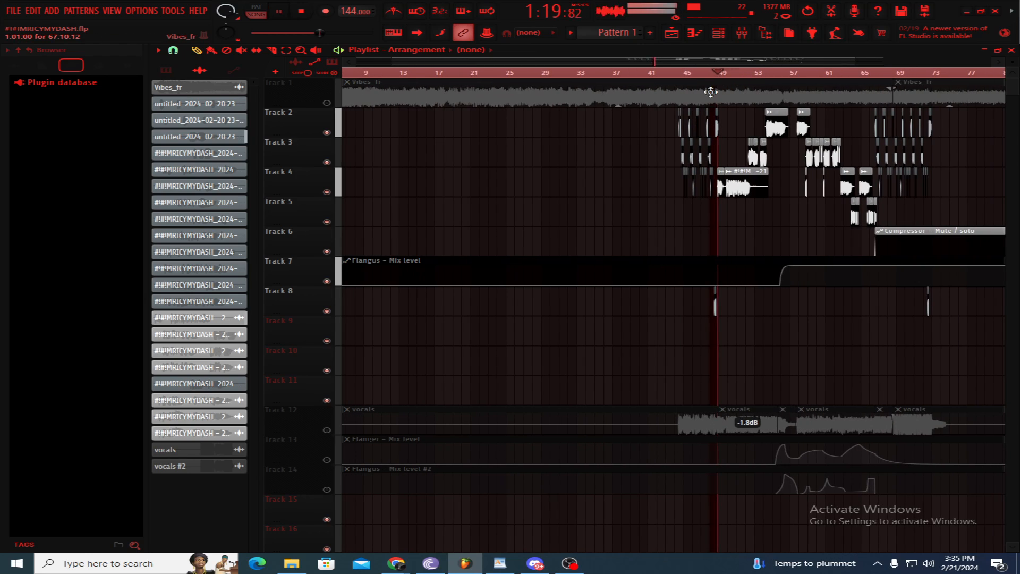
{"action": "key", "text": "space"}
{"action": "key", "text": "F9"}
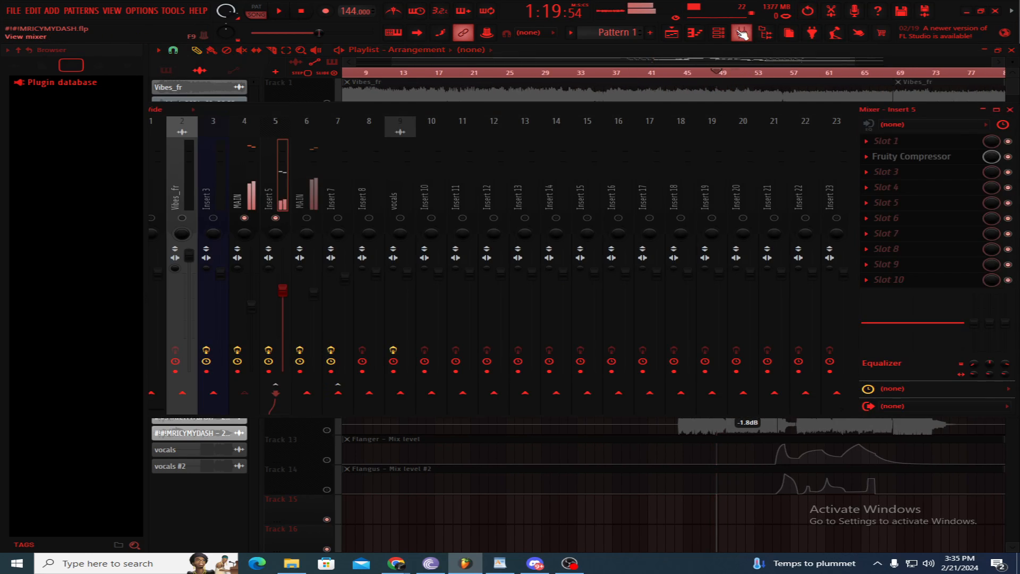
Step: Solo the track 6 MAIN together with Insert 7, play the passage from about bar 48, and stop playback
{"action": "key", "text": "space"}
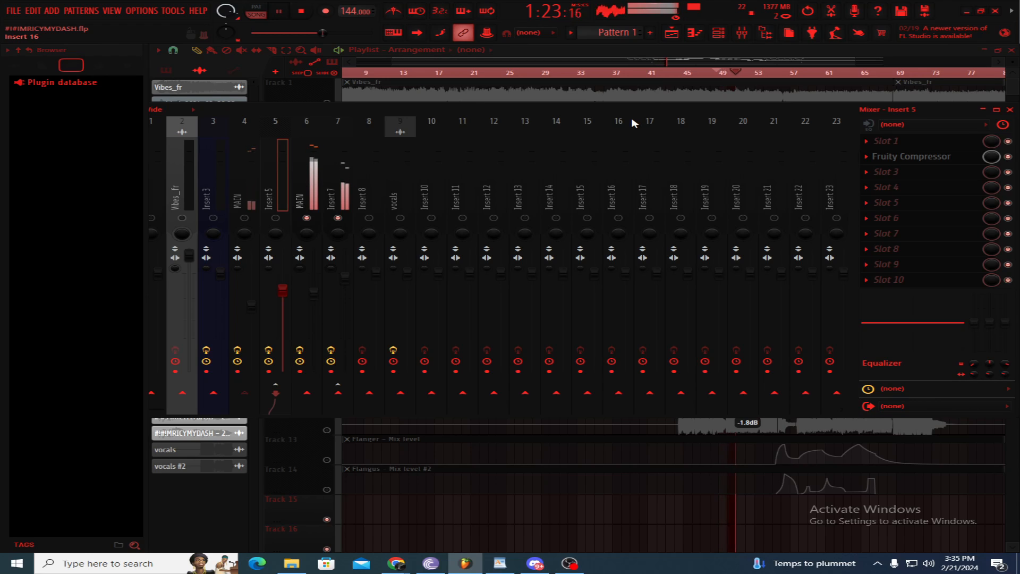
{"action": "left_click", "coordinate": [313, 194]}
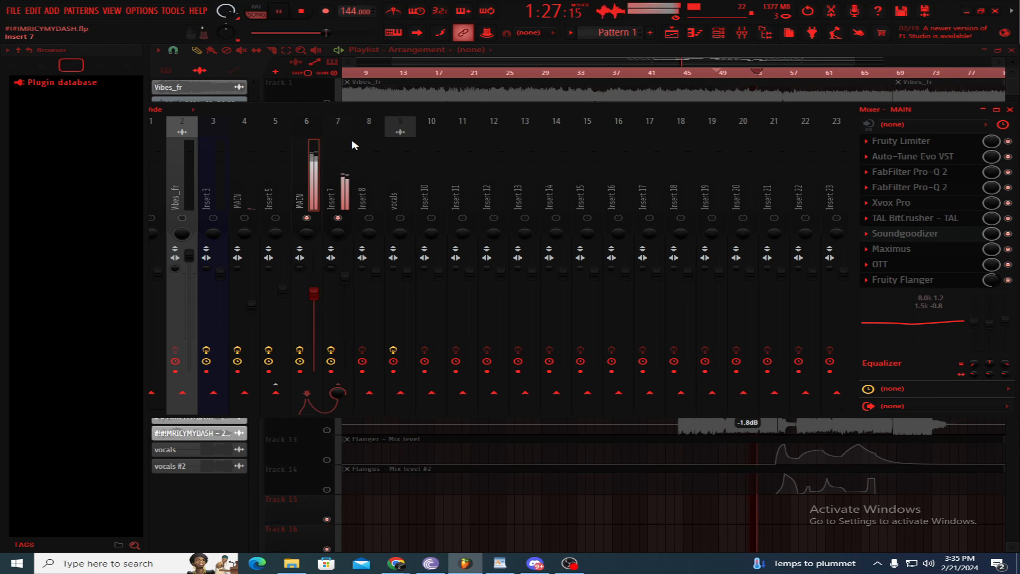
{"action": "key", "text": "space"}
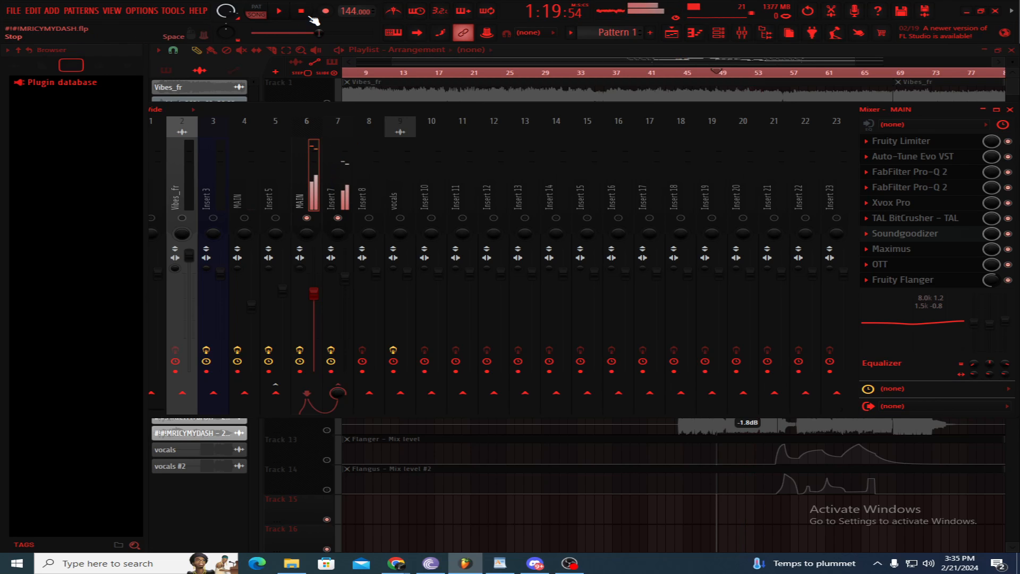
Step: Compare the effect chains of Insert 7 and the track 6 MAIN, and locate their vocal clips in the playlist
{"action": "left_click_drag", "start_coordinate": [636, 73], "coordinate": [717, 118]}
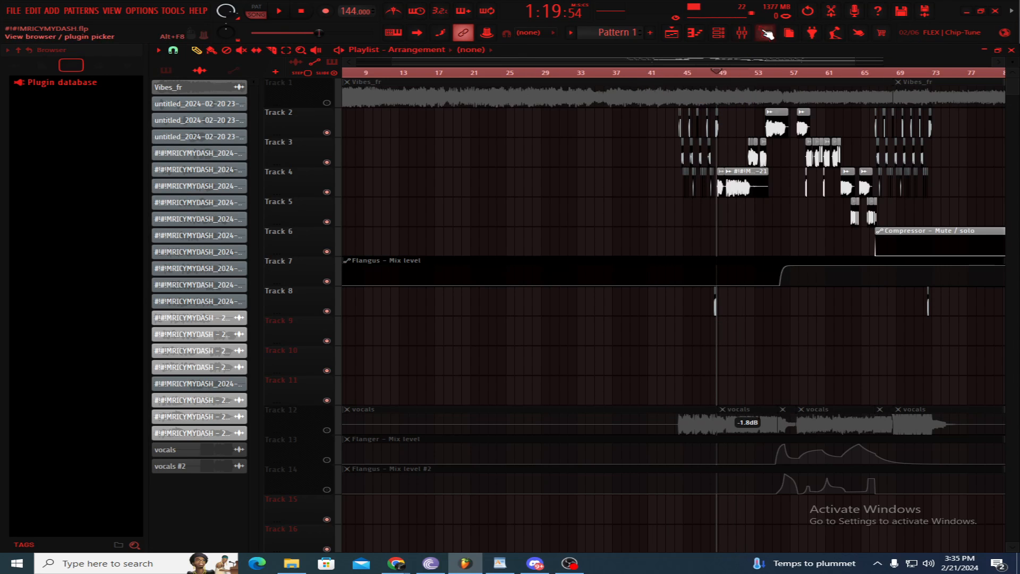
{"action": "left_click", "coordinate": [742, 32]}
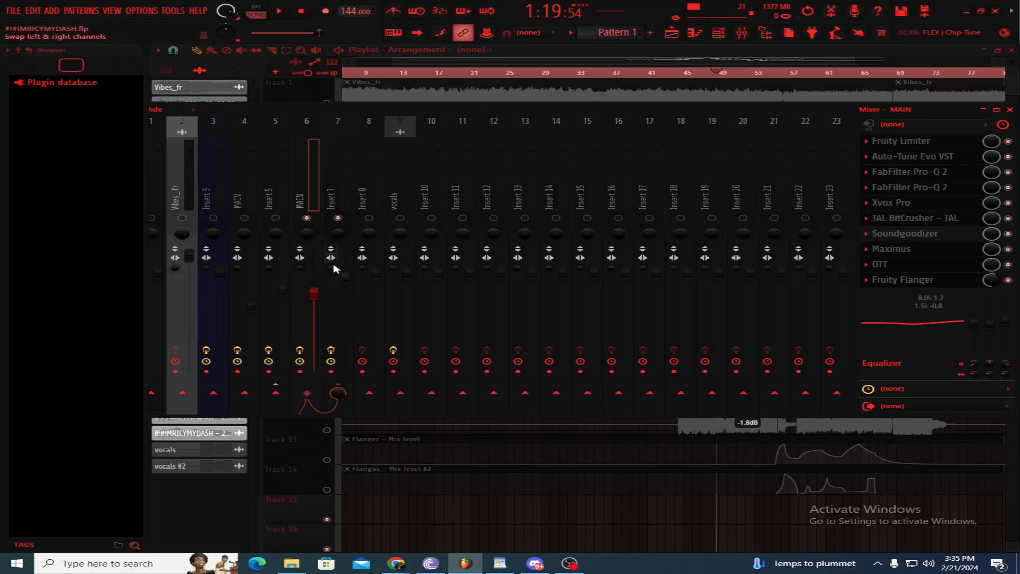
{"action": "left_click", "coordinate": [342, 177]}
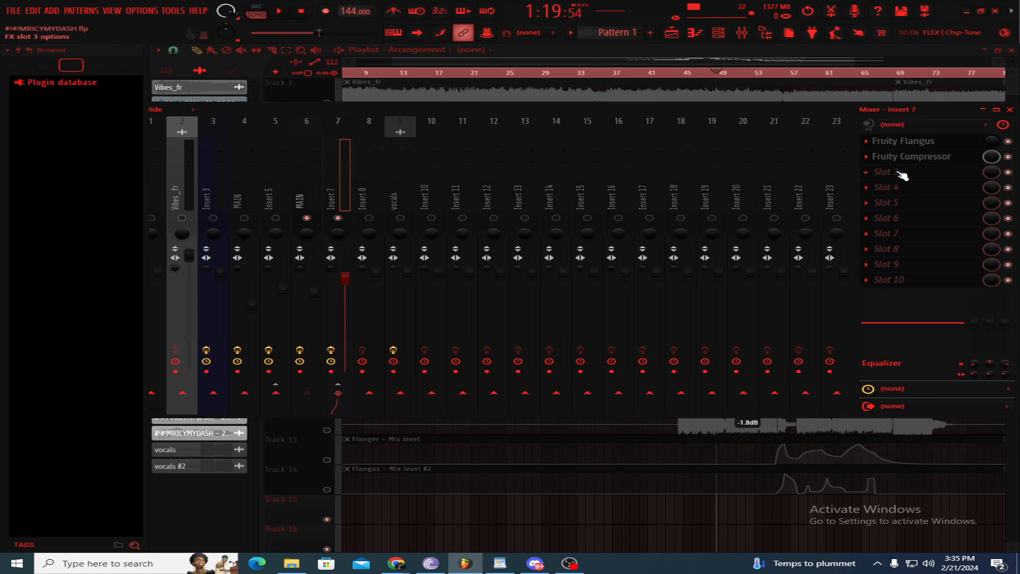
{"action": "left_click", "coordinate": [310, 209]}
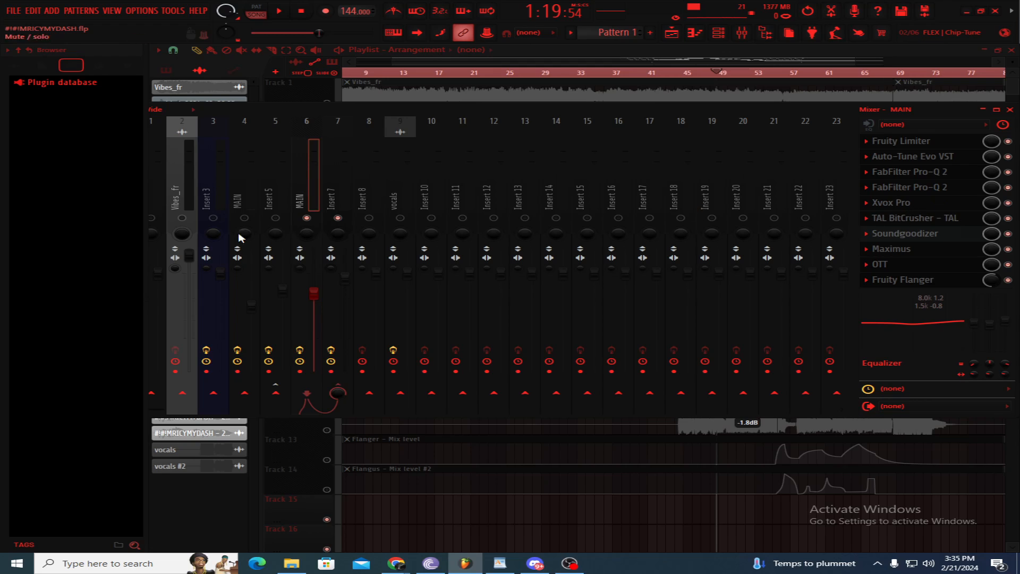
{"action": "left_click", "coordinate": [340, 187]}
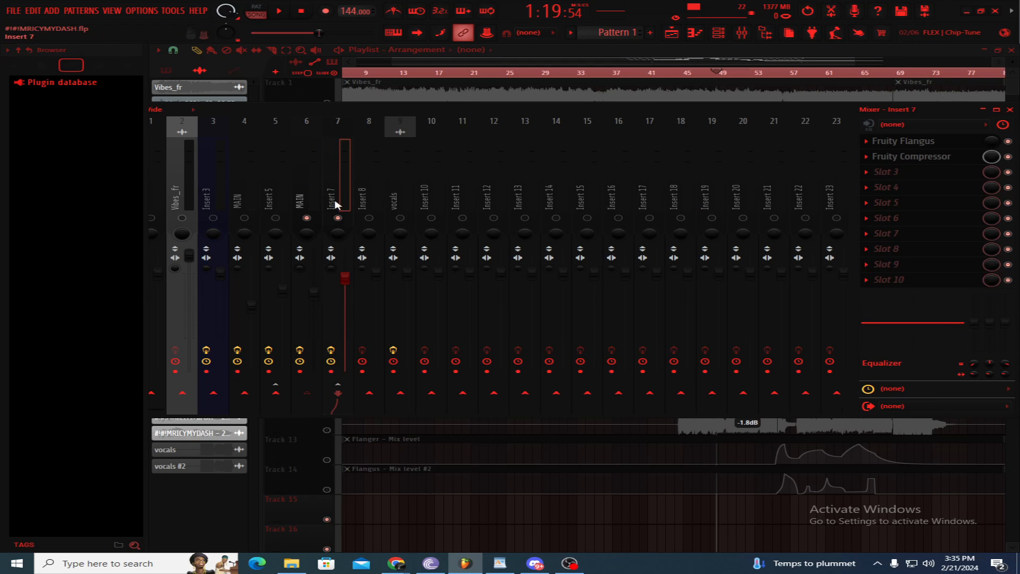
{"action": "left_click", "coordinate": [600, 57]}
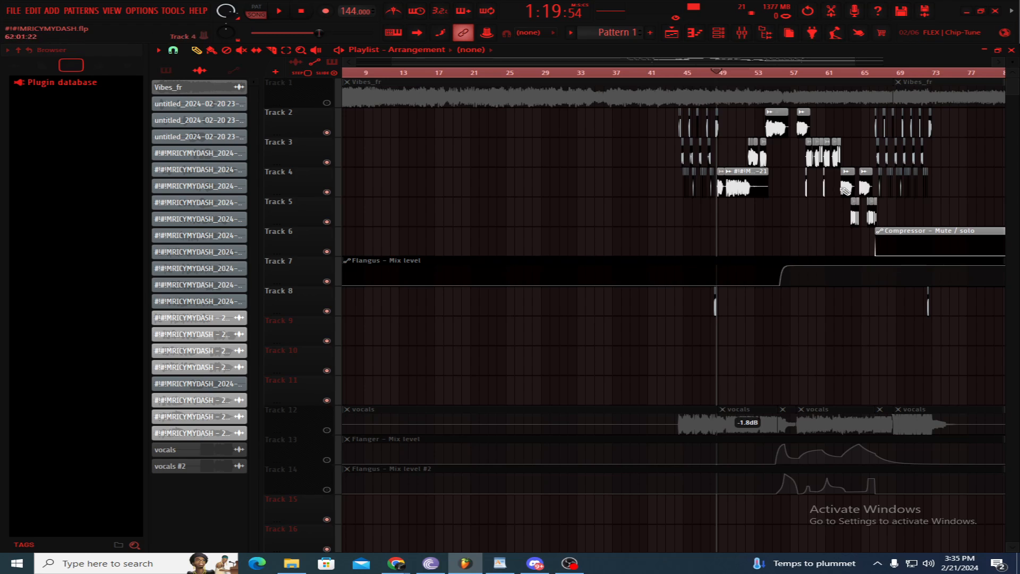
{"action": "left_click", "coordinate": [742, 33]}
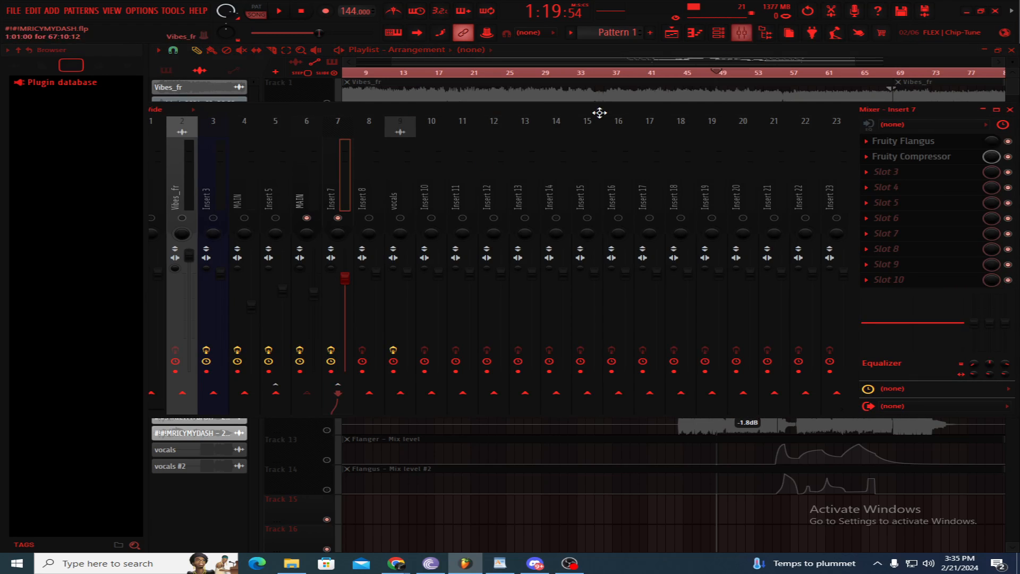
{"action": "left_click", "coordinate": [312, 205]}
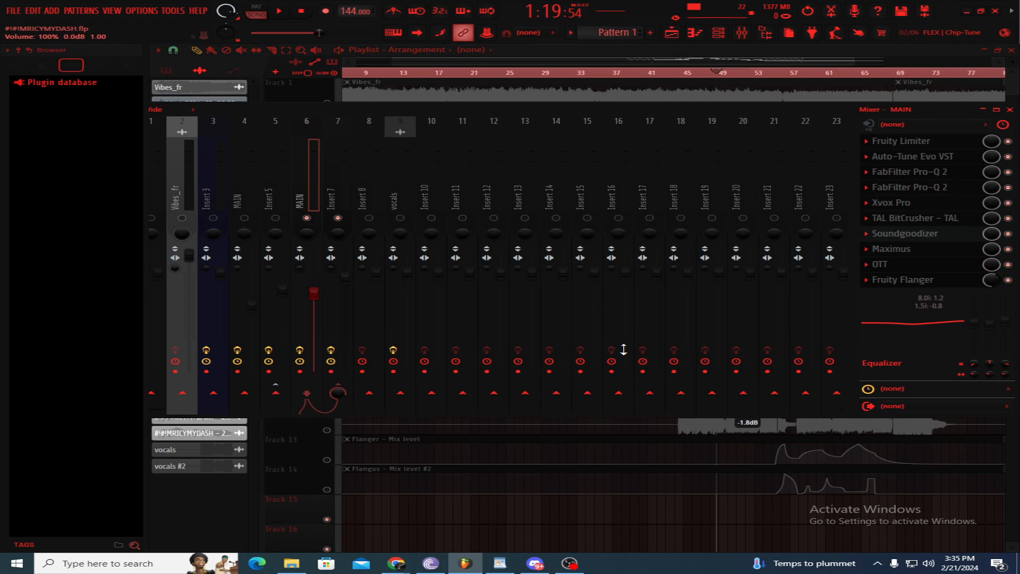
Step: Examine the Fruity Limiter, Auto-Tune Evo and FabFilter Pro-Q 2 settings on the track 6 MAIN
{"action": "left_click", "coordinate": [910, 140]}
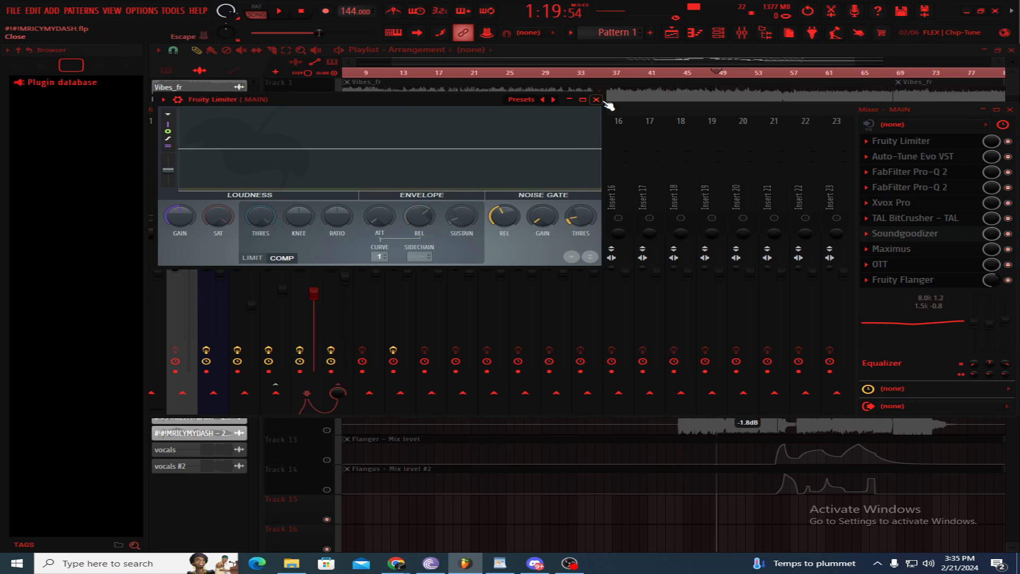
{"action": "left_click", "coordinate": [597, 100]}
{"action": "left_click", "coordinate": [906, 156]}
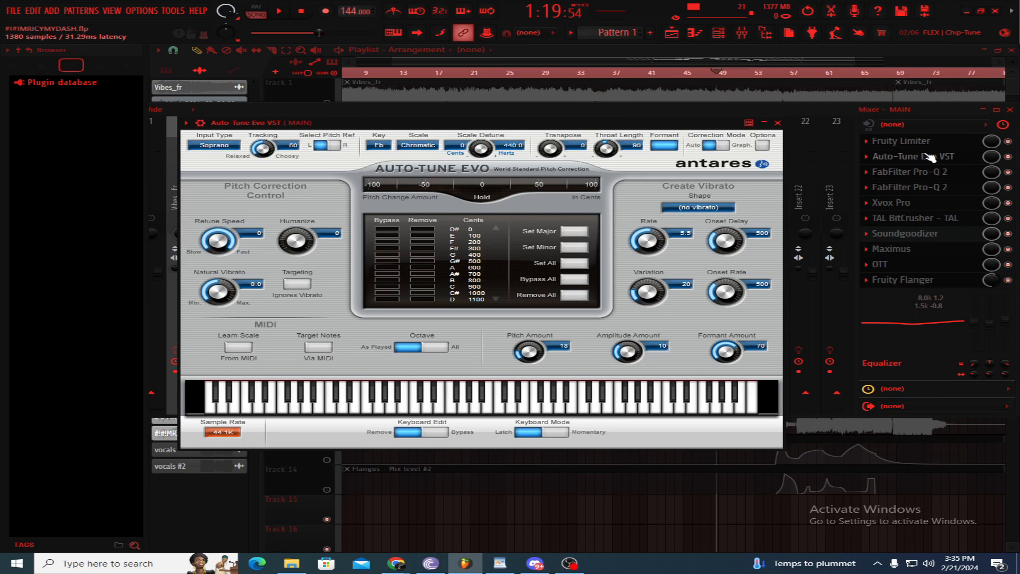
{"action": "left_click", "coordinate": [909, 173]}
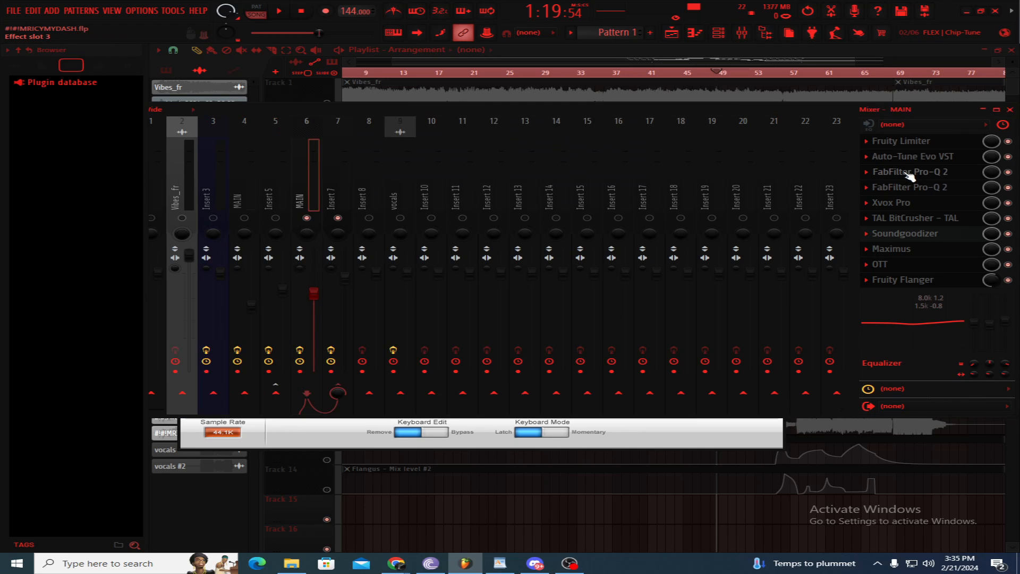
{"action": "left_click", "coordinate": [904, 187]}
{"action": "left_click", "coordinate": [905, 187]}
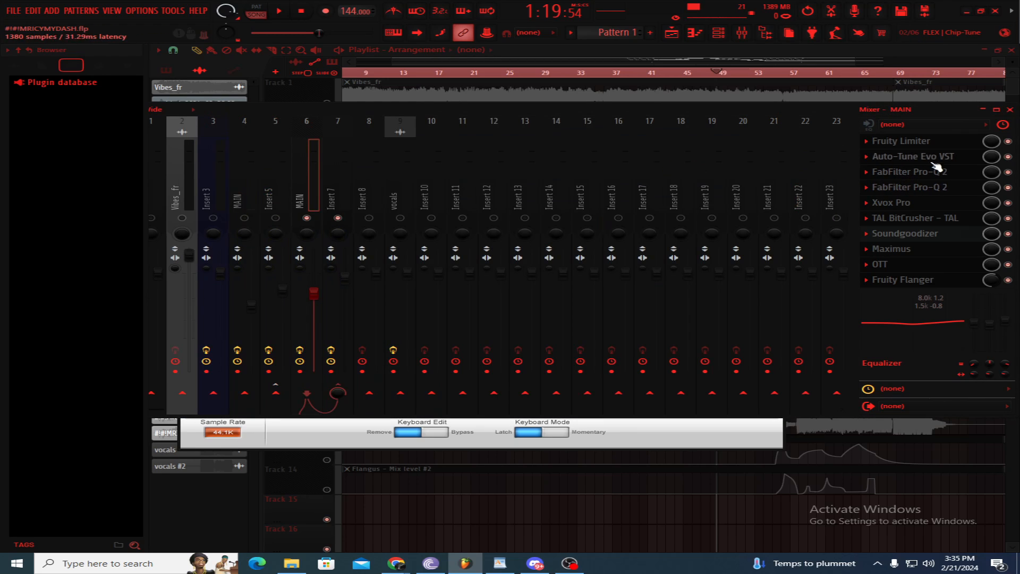
{"action": "left_click", "coordinate": [934, 194]}
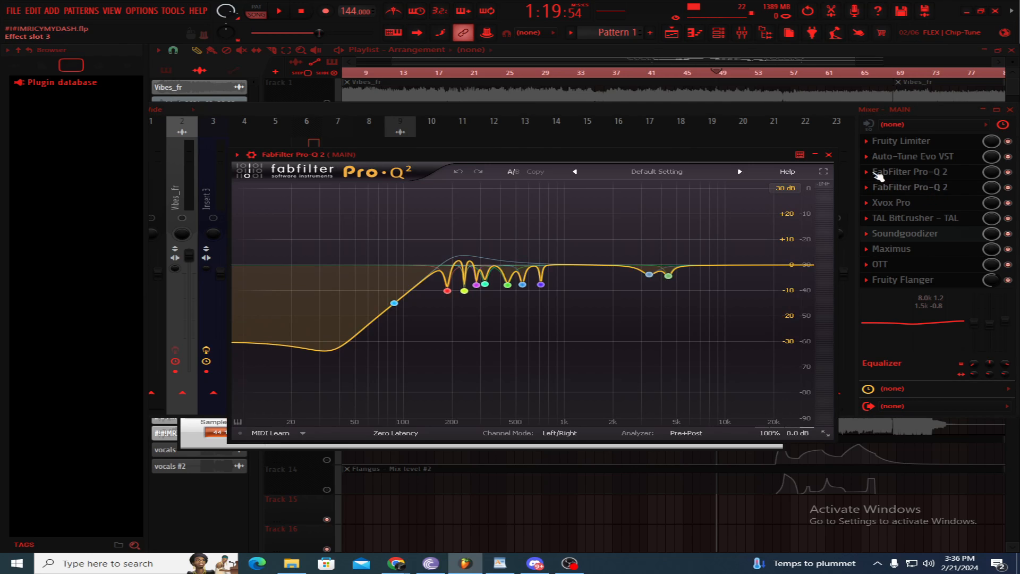
{"action": "left_click", "coordinate": [828, 154]}
Step: Examine Xvox Pro's modules on the track 6 MAIN, and solo its effect slot so all other effects are bypassed
{"action": "left_click", "coordinate": [898, 205]}
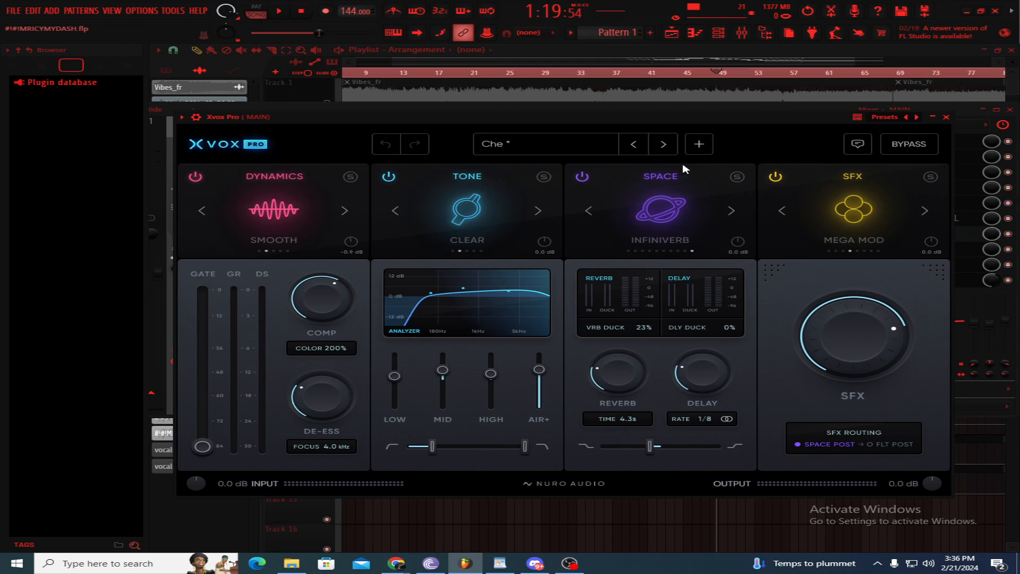
{"action": "left_click_drag", "start_coordinate": [834, 122], "coordinate": [728, 86]}
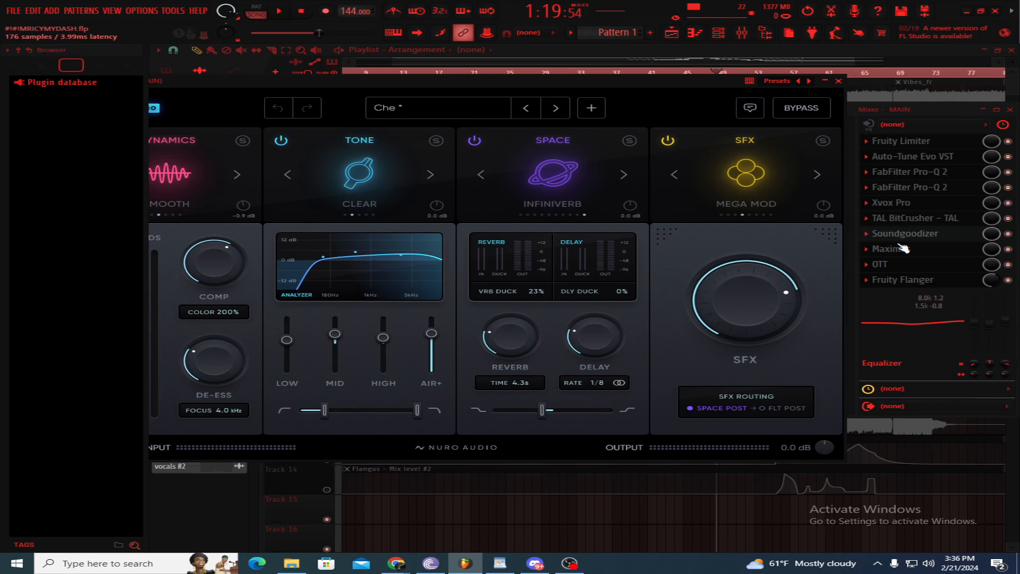
{"action": "right_click", "coordinate": [1007, 204]}
{"action": "left_click", "coordinate": [947, 212]}
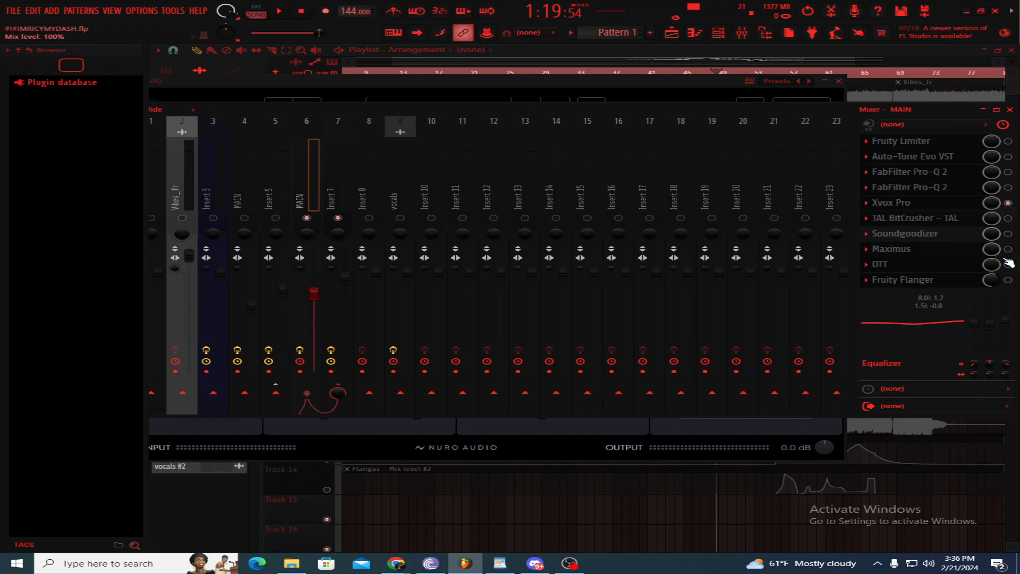
Step: Switch off the Space, Tone and Dynamics modules in Xvox Pro, keeping only the Mega Mod SFX module on
{"action": "left_click", "coordinate": [929, 207]}
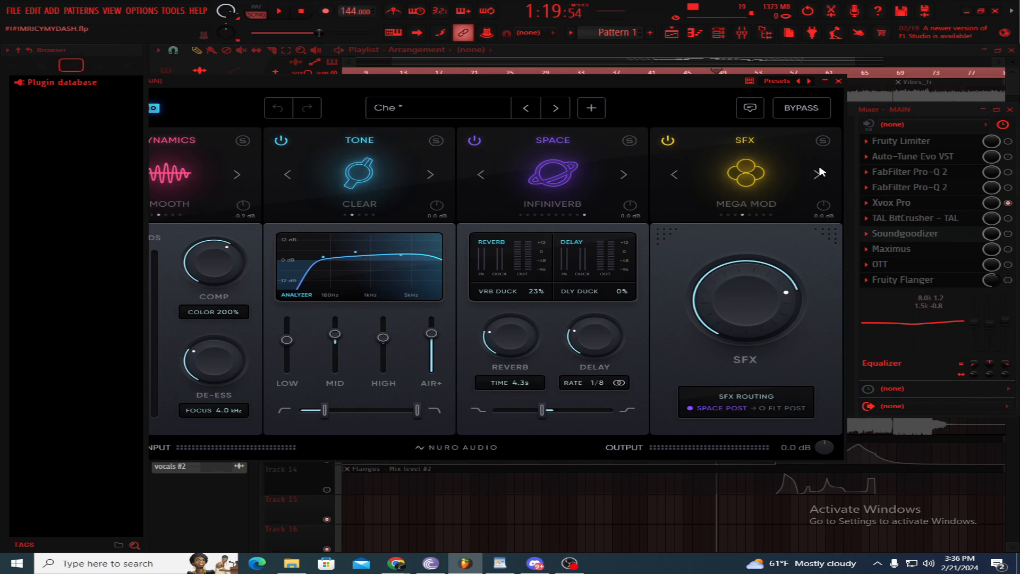
{"action": "left_click", "coordinate": [668, 141]}
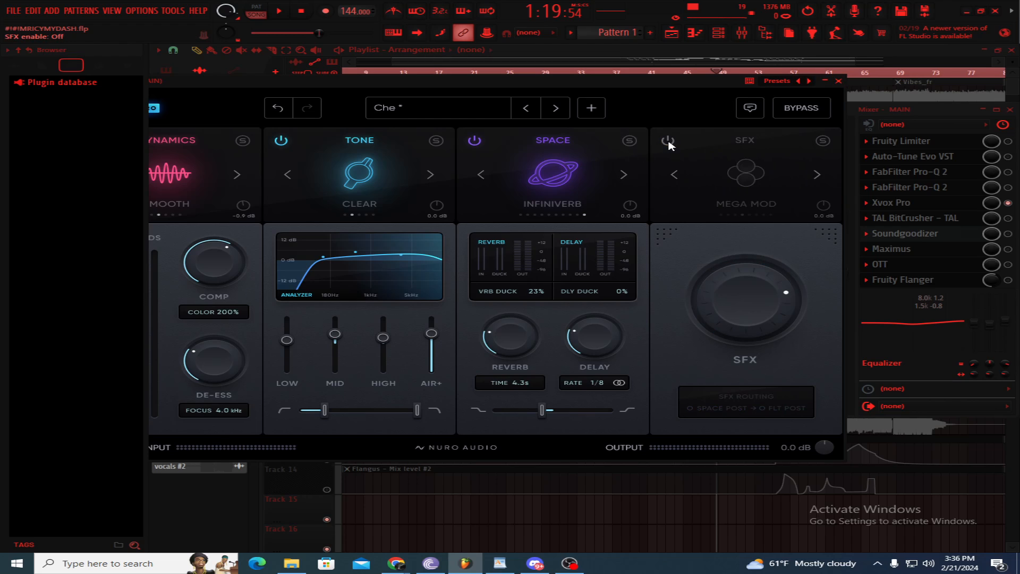
{"action": "left_click", "coordinate": [668, 140]}
{"action": "left_click", "coordinate": [474, 140]}
{"action": "left_click", "coordinate": [281, 140]}
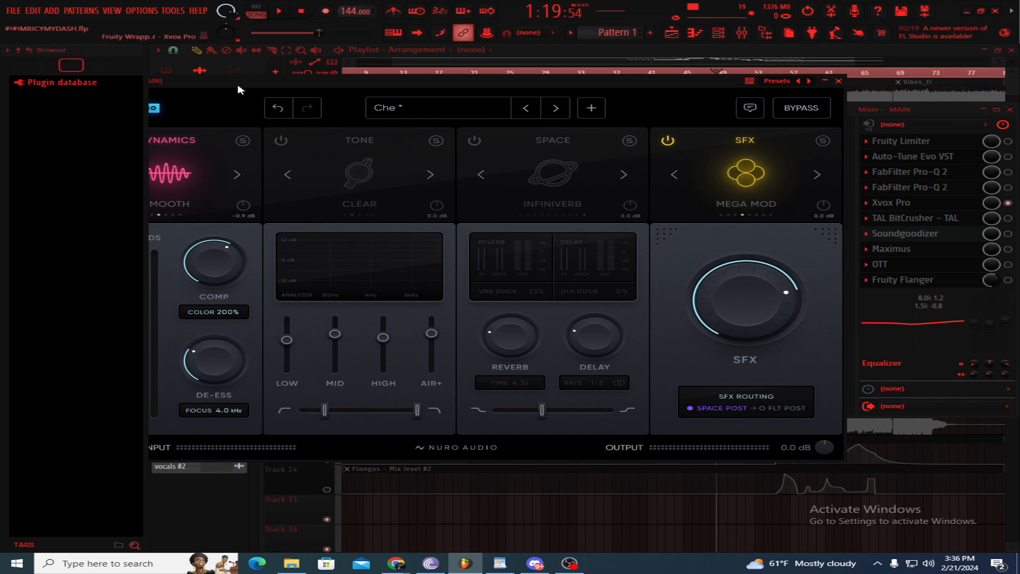
{"action": "left_click_drag", "start_coordinate": [238, 83], "coordinate": [295, 81]}
{"action": "left_click", "coordinate": [151, 139]}
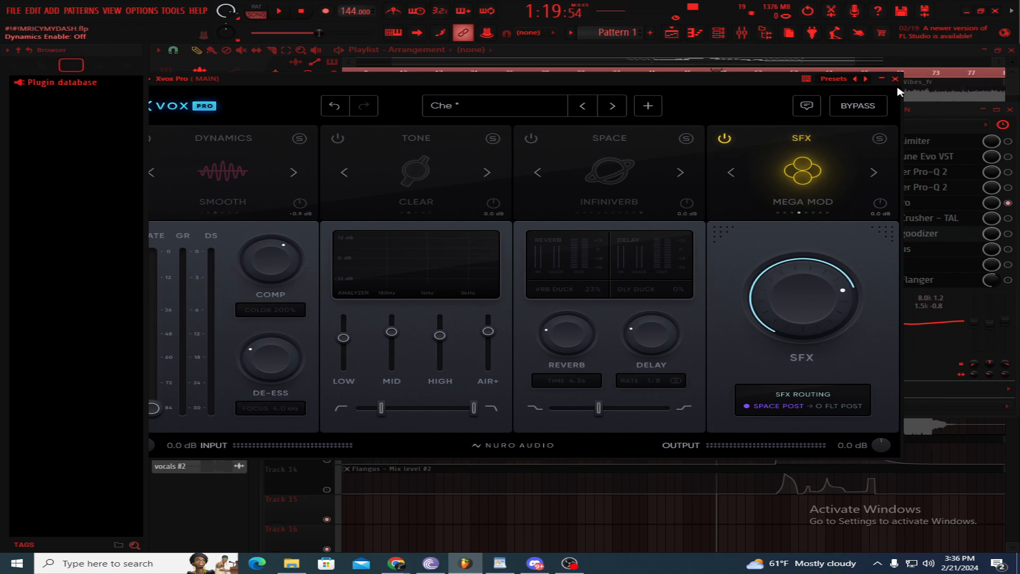
Step: Play the vocal from about bar 48 through Xvox Pro's Mega Mod SFX alone, with the plugin open
{"action": "left_click", "coordinate": [895, 78]}
{"action": "left_click", "coordinate": [724, 79]}
{"action": "key", "text": "space"}
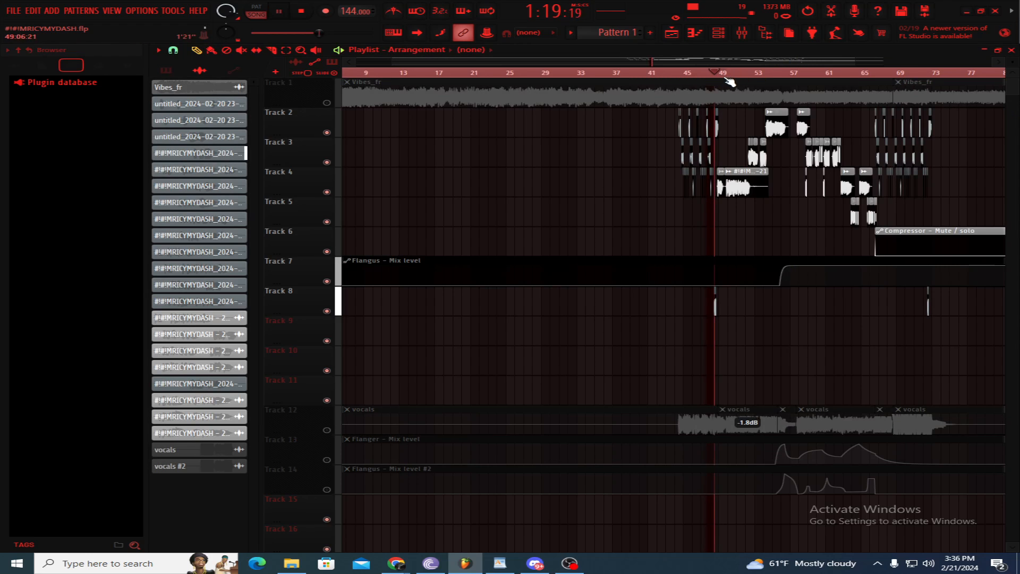
{"action": "left_click", "coordinate": [738, 32]}
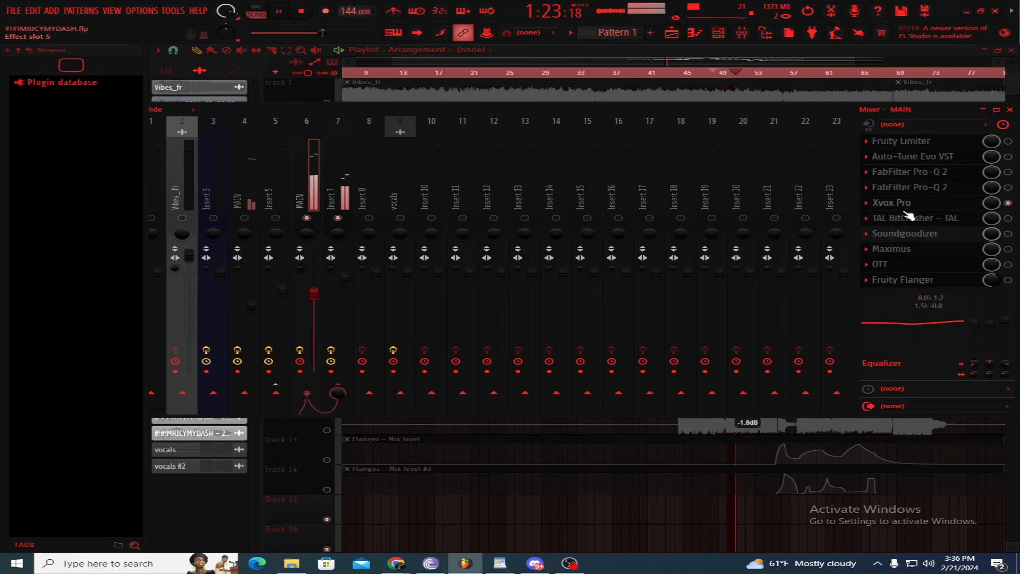
{"action": "left_click", "coordinate": [959, 206]}
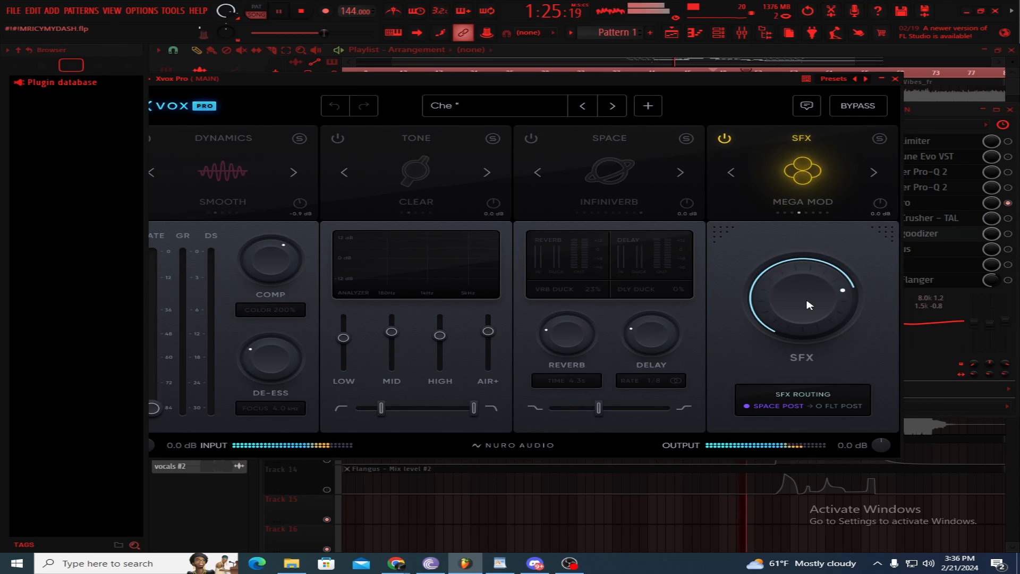
Step: Vary Xvox Pro's SFX amount during playback, set it to 77%, close the plugin and stop playback
{"action": "mouse_move", "coordinate": [809, 305]}
{"action": "left_click_drag", "start_coordinate": [808, 305], "coordinate": [808, 250]}
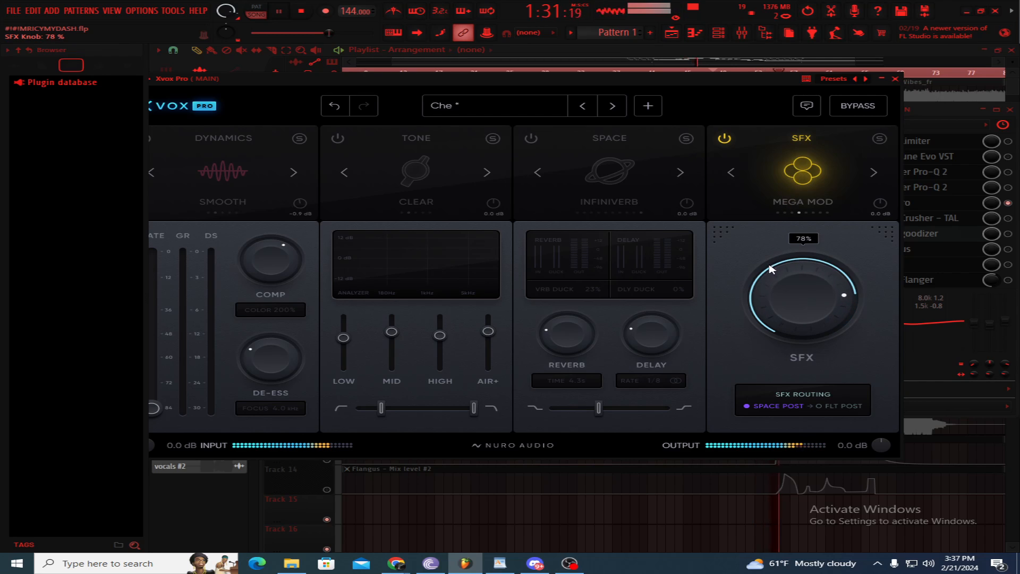
{"action": "left_click_drag", "start_coordinate": [781, 221], "coordinate": [770, 272]}
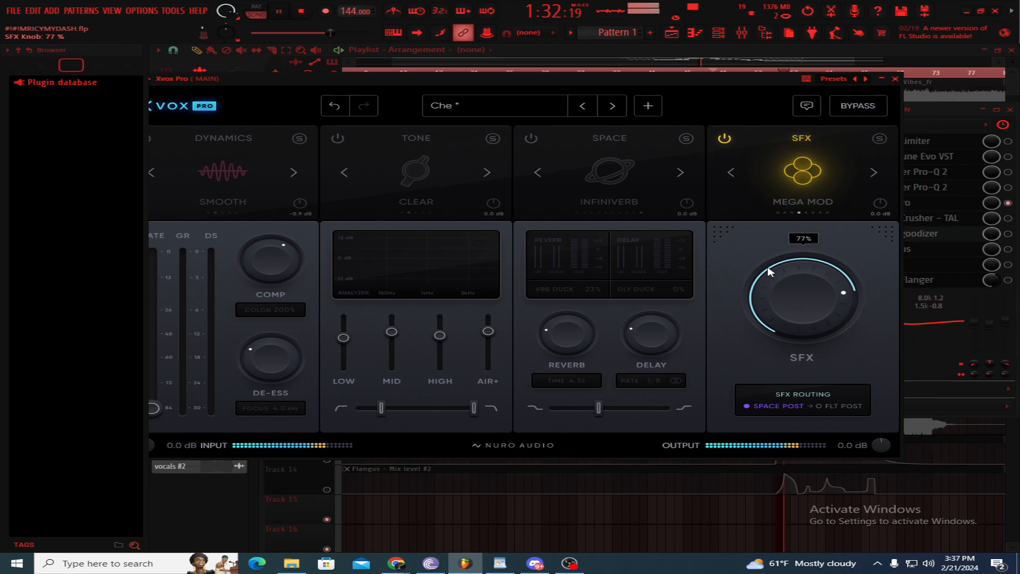
{"action": "left_click", "coordinate": [894, 78]}
{"action": "key", "text": "space"}
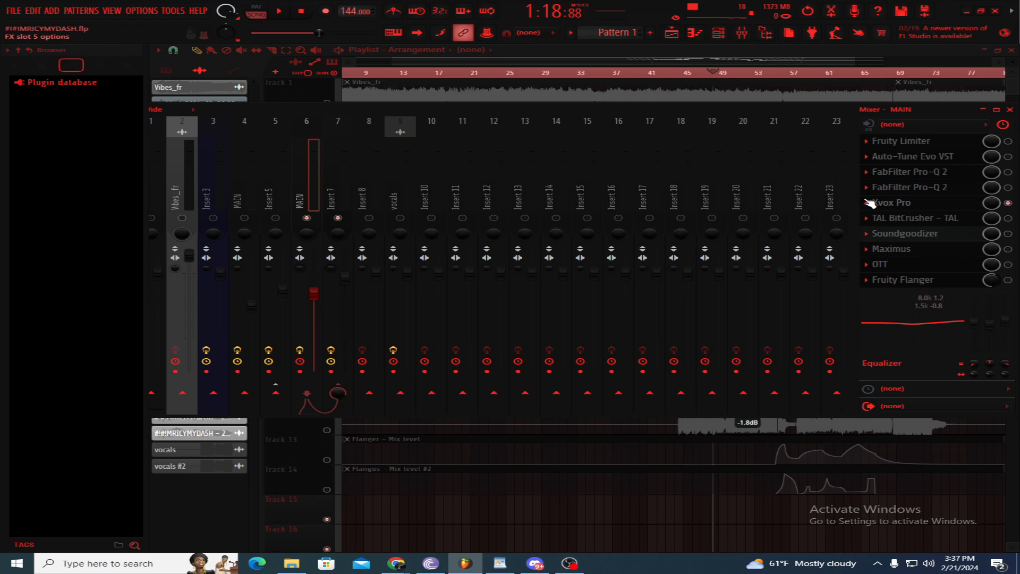
Step: Re-enable Fruity Limiter, Auto-Tune Evo and both Pro-Q 2 slots on the track 6 MAIN, and open TAL BitCrusher
{"action": "left_click", "coordinate": [1008, 187]}
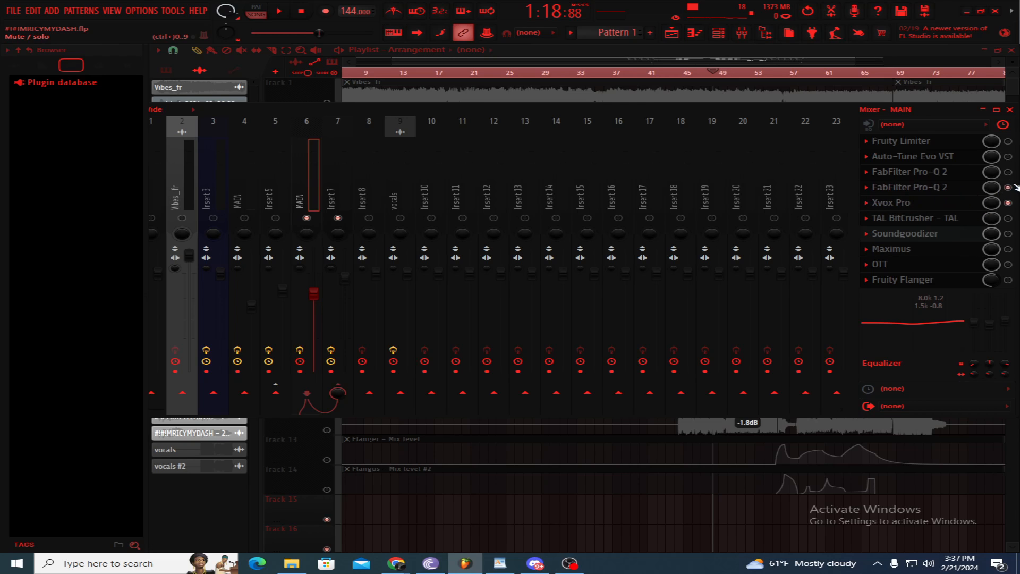
{"action": "left_click", "coordinate": [1008, 172]}
{"action": "left_click", "coordinate": [927, 218]}
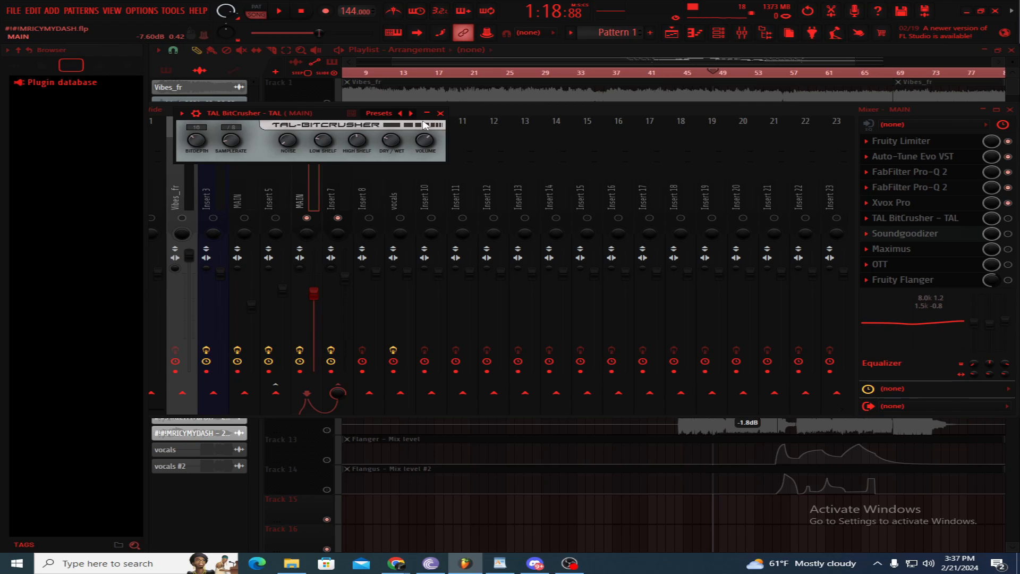
Step: Compare TAL BitCrusher's settings on the track 4 MAIN with those on the track 6 MAIN
{"action": "left_click", "coordinate": [440, 113]}
{"action": "left_click", "coordinate": [246, 199]}
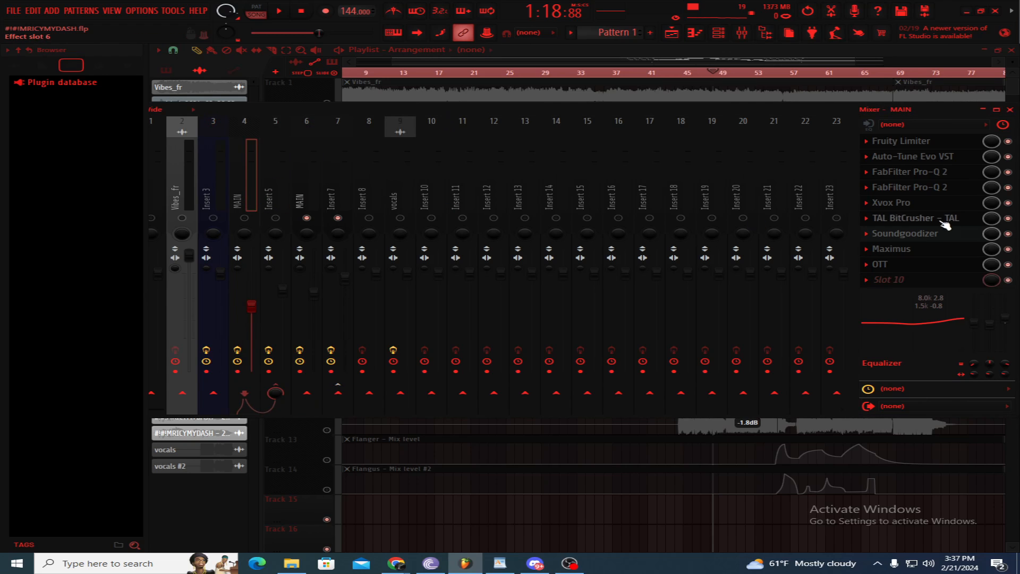
{"action": "left_click", "coordinate": [903, 221]}
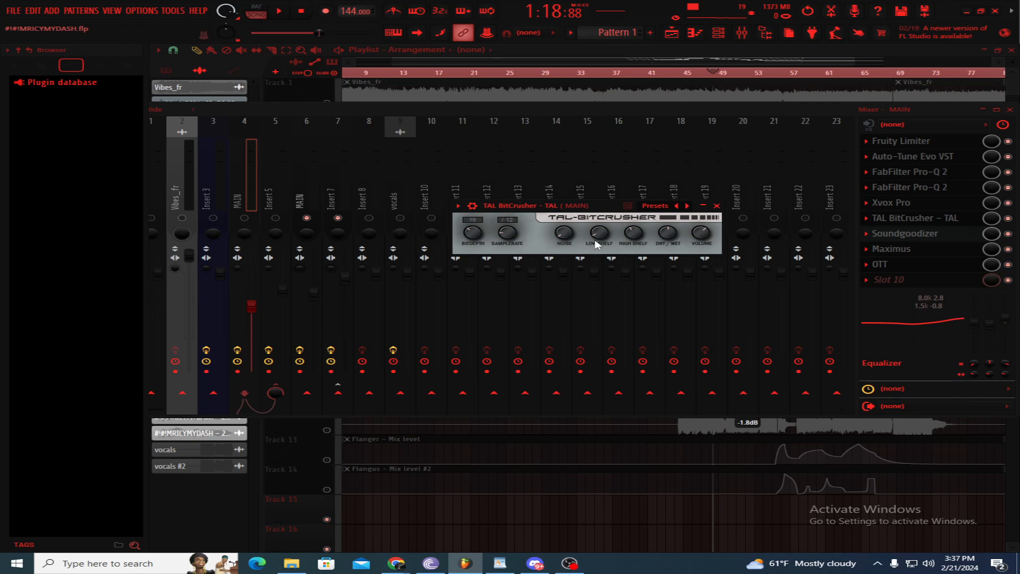
{"action": "left_click", "coordinate": [717, 206]}
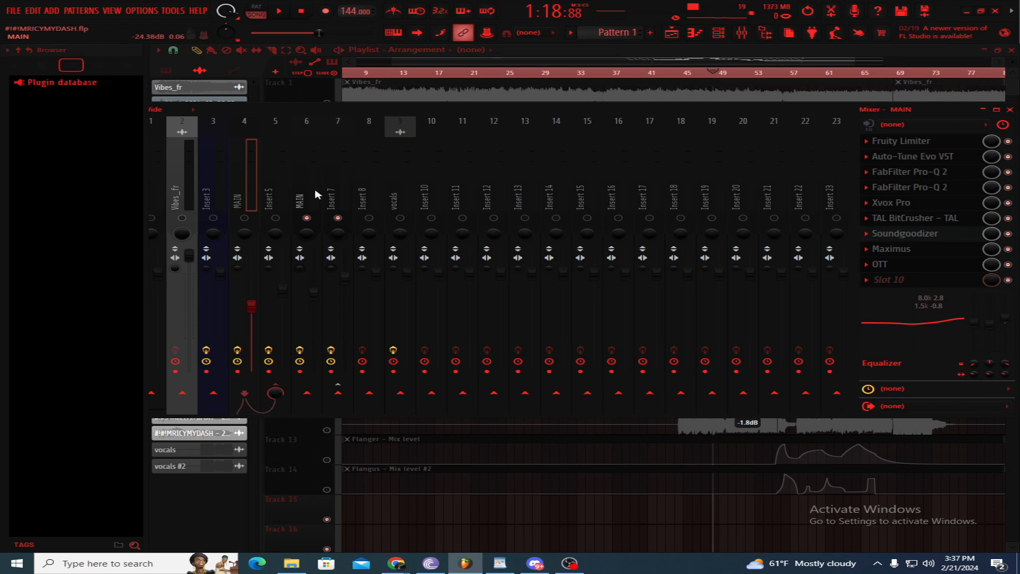
{"action": "left_click", "coordinate": [312, 192]}
{"action": "left_click", "coordinate": [922, 220]}
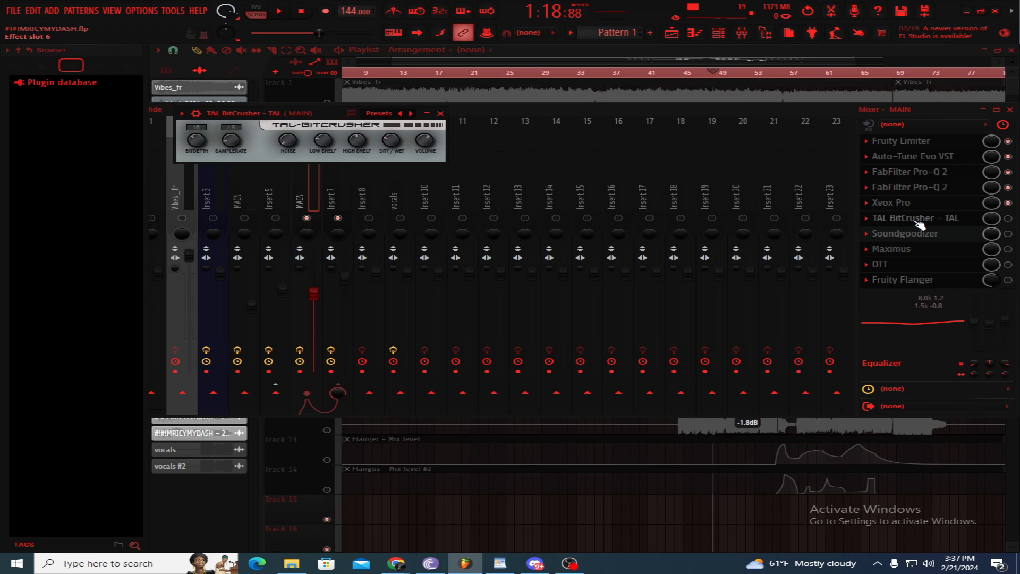
Step: Enable TAL BitCrusher and Soundgoodizer on the track 6 MAIN
{"action": "left_click", "coordinate": [1007, 219]}
{"action": "left_click", "coordinate": [1008, 234]}
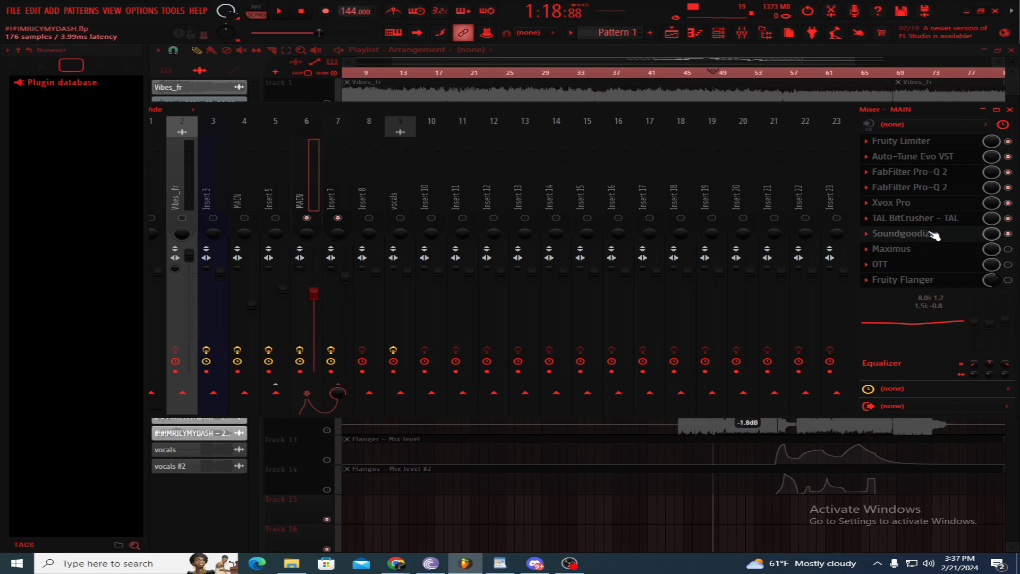
{"action": "left_click", "coordinate": [930, 234]}
Step: Review the Mid, High and Low bands in Maximus on the track 6 MAIN, close it and enable the effect
{"action": "left_click", "coordinate": [931, 253]}
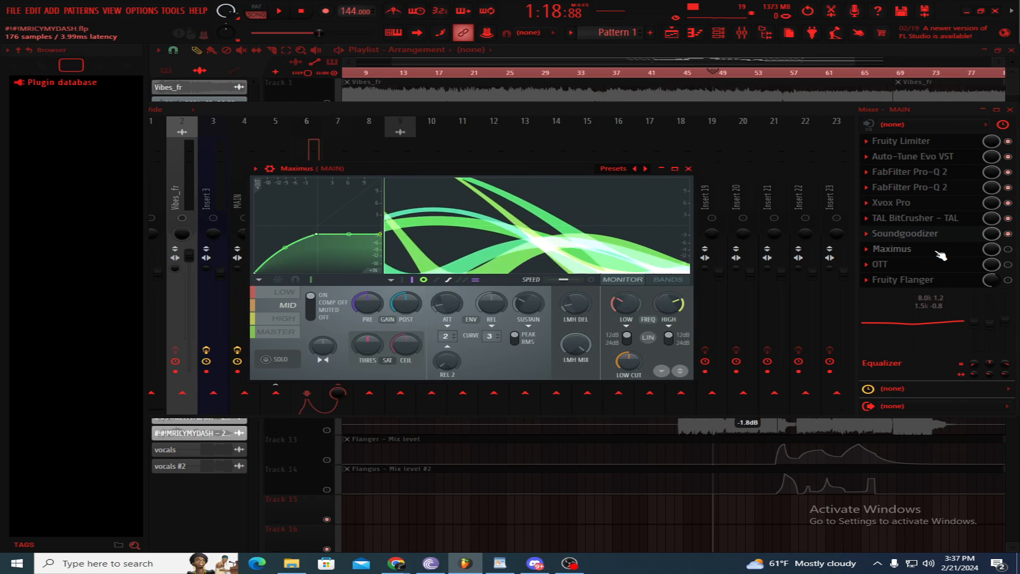
{"action": "left_click", "coordinate": [289, 303]}
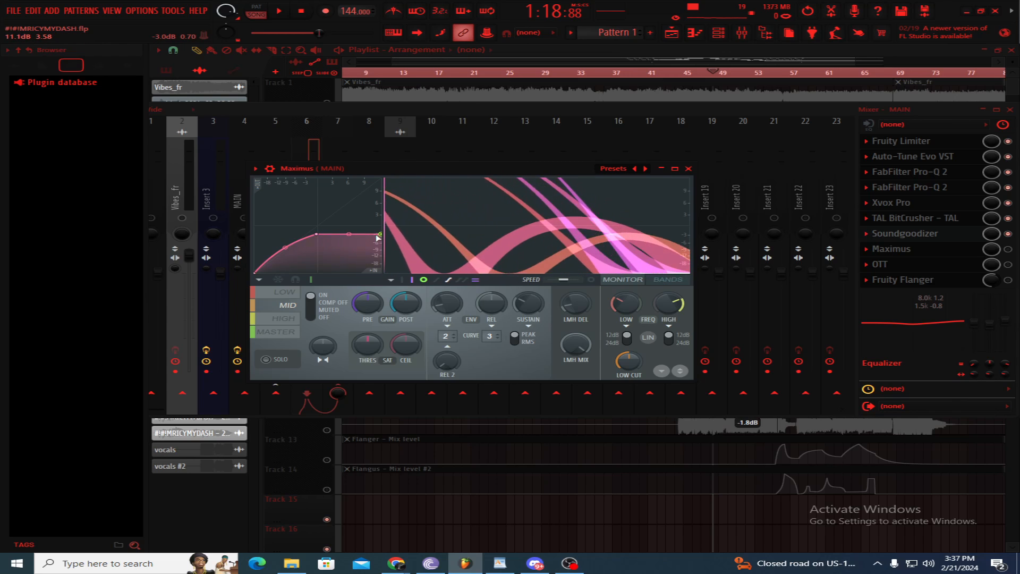
{"action": "left_click", "coordinate": [284, 318]}
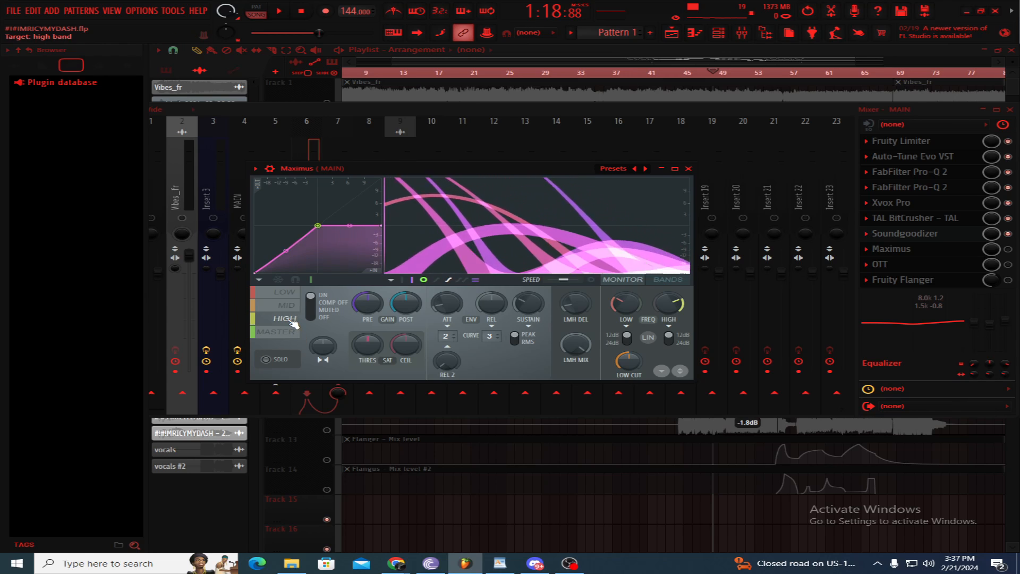
{"action": "left_click", "coordinate": [285, 297]}
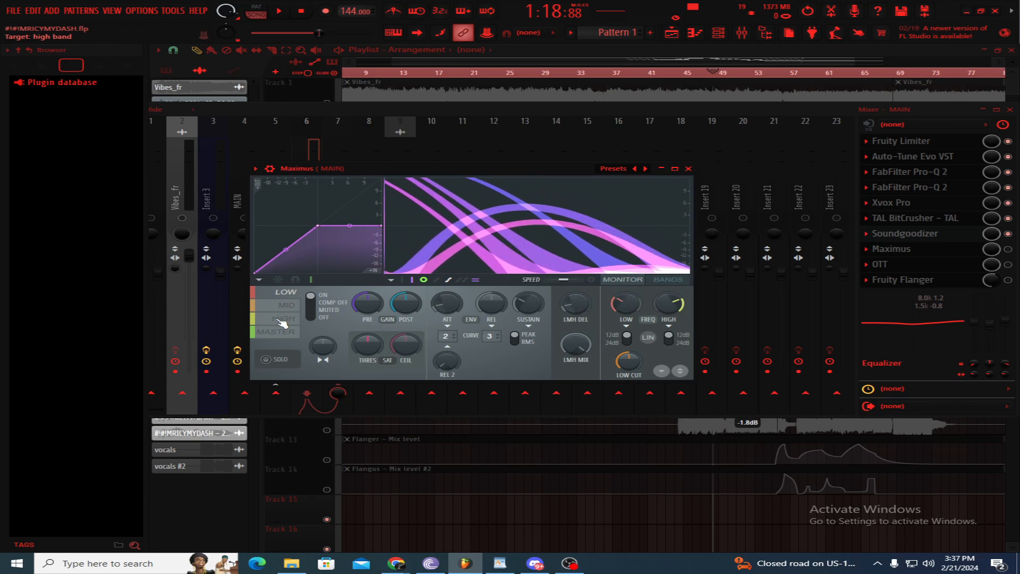
{"action": "left_click", "coordinate": [282, 320]}
{"action": "left_click", "coordinate": [688, 169]}
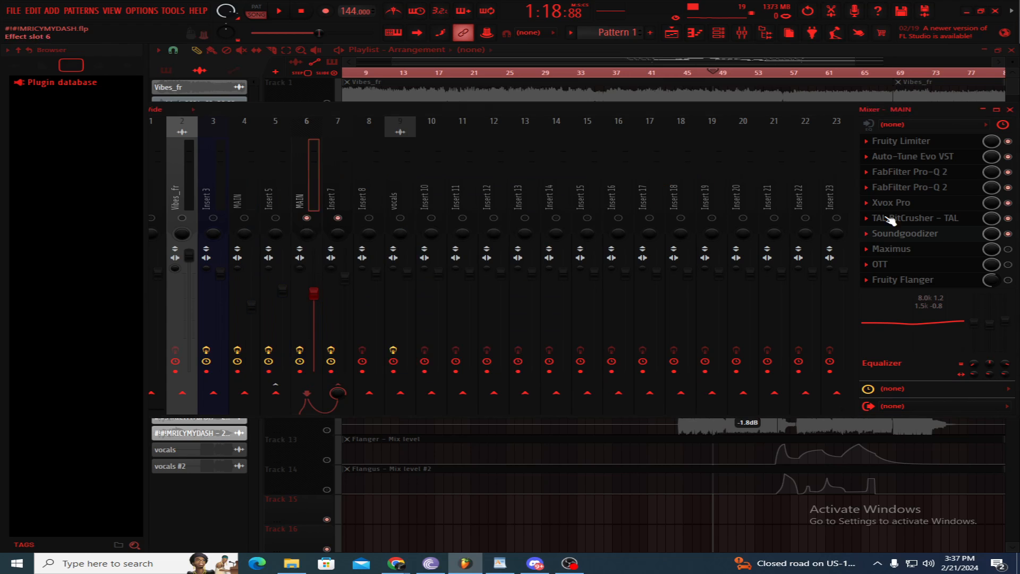
{"action": "left_click", "coordinate": [1010, 250]}
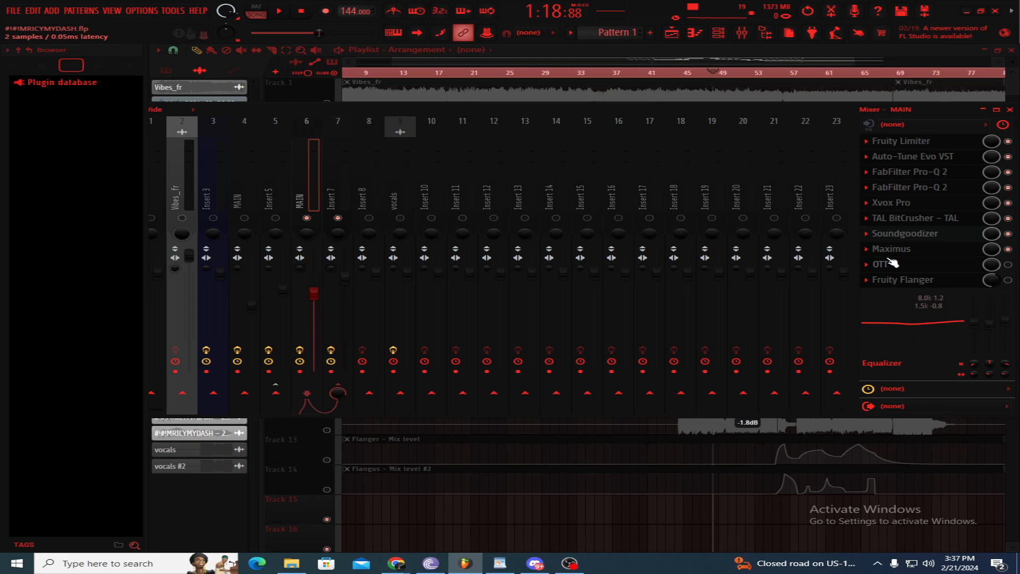
Step: Review the OTT and Fruity Flanger settings on the track 6 MAIN and enable both effects
{"action": "left_click", "coordinate": [892, 263]}
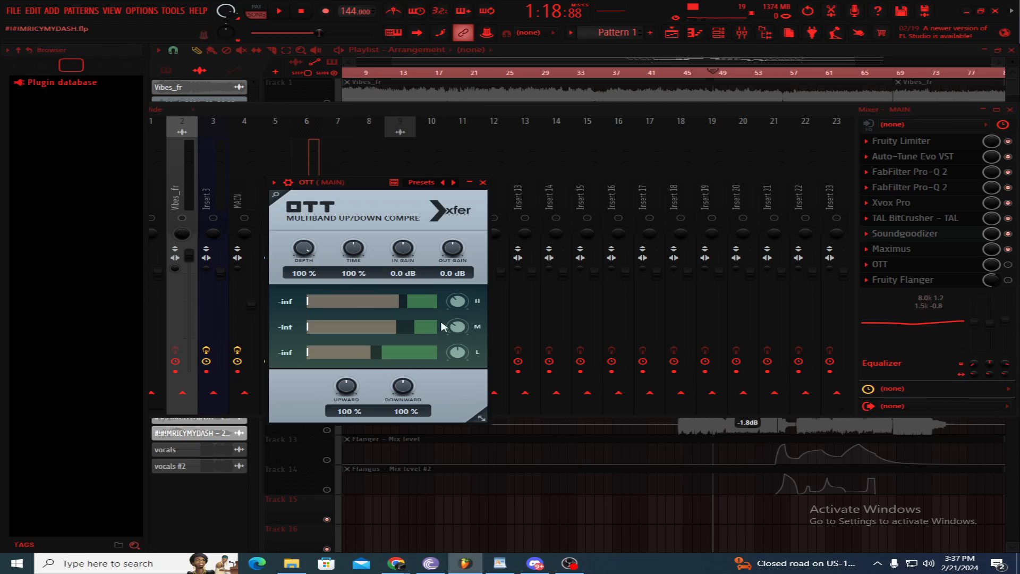
{"action": "left_click", "coordinate": [483, 183]}
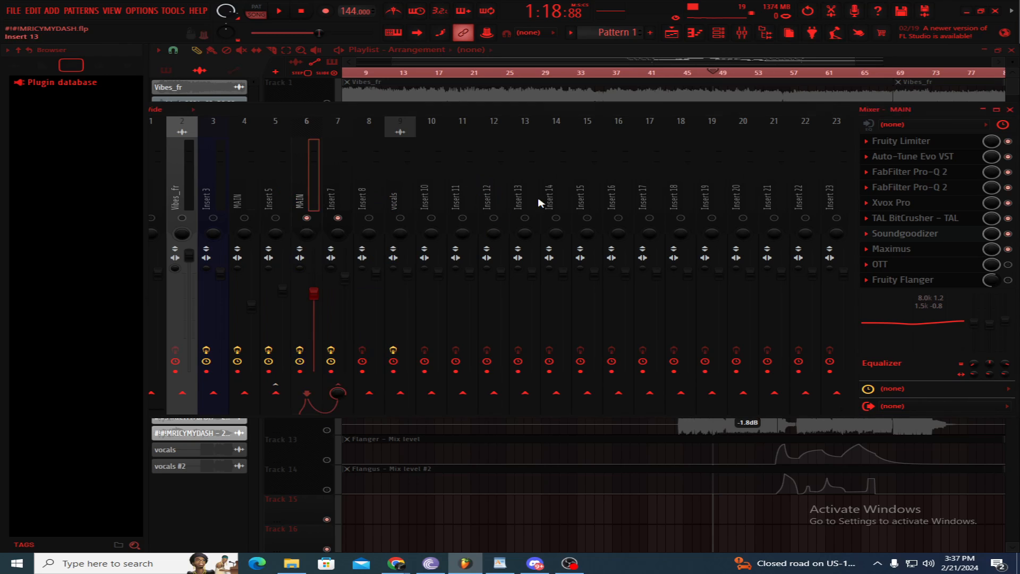
{"action": "left_click", "coordinate": [907, 283]}
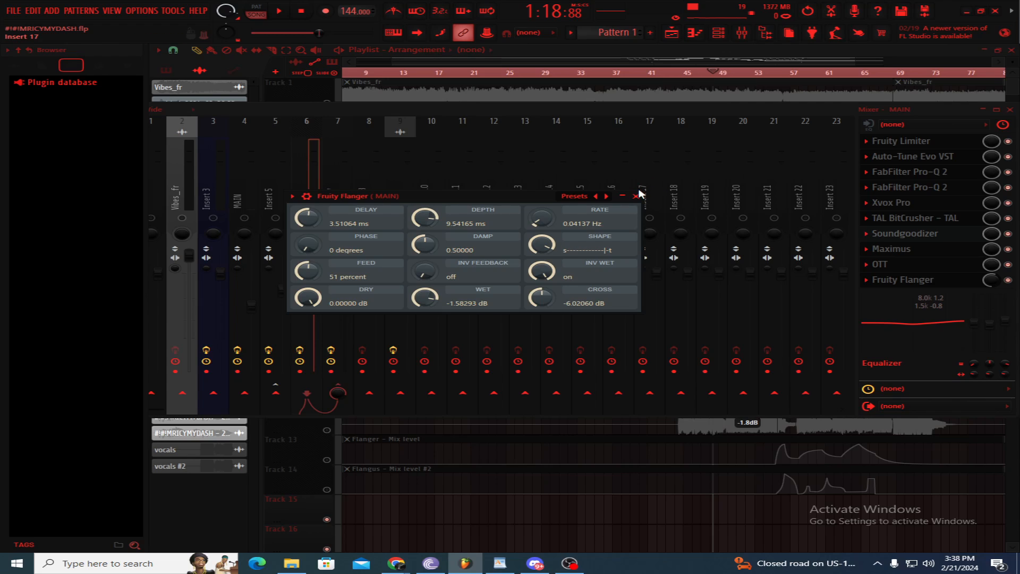
{"action": "left_click", "coordinate": [635, 196]}
Step: Play the vocal through the full track 6 MAIN chain from about bar 48, stop, and display Insert 7's effects
{"action": "key", "text": "space"}
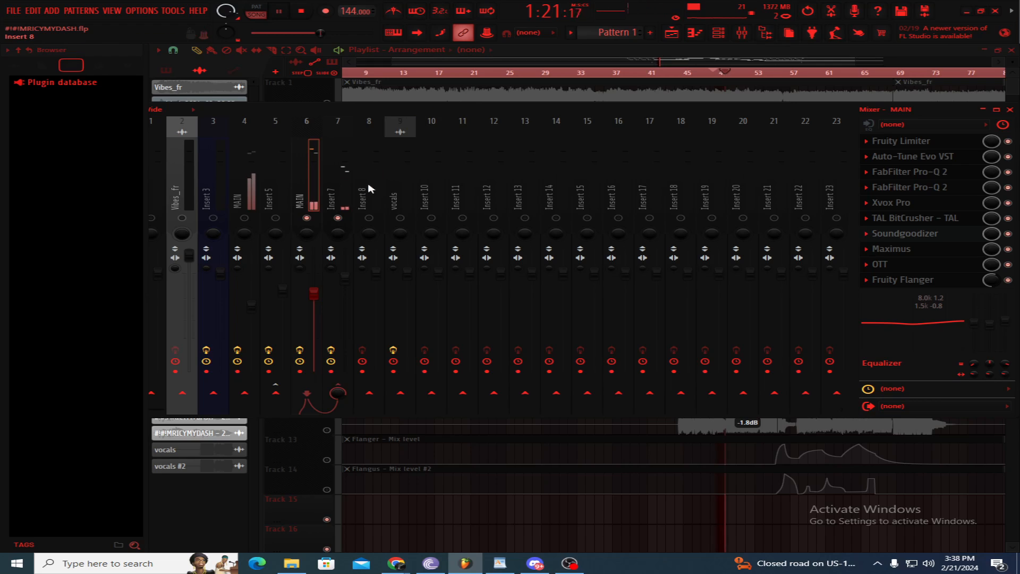
{"action": "left_click", "coordinate": [347, 204]}
{"action": "key", "text": "space"}
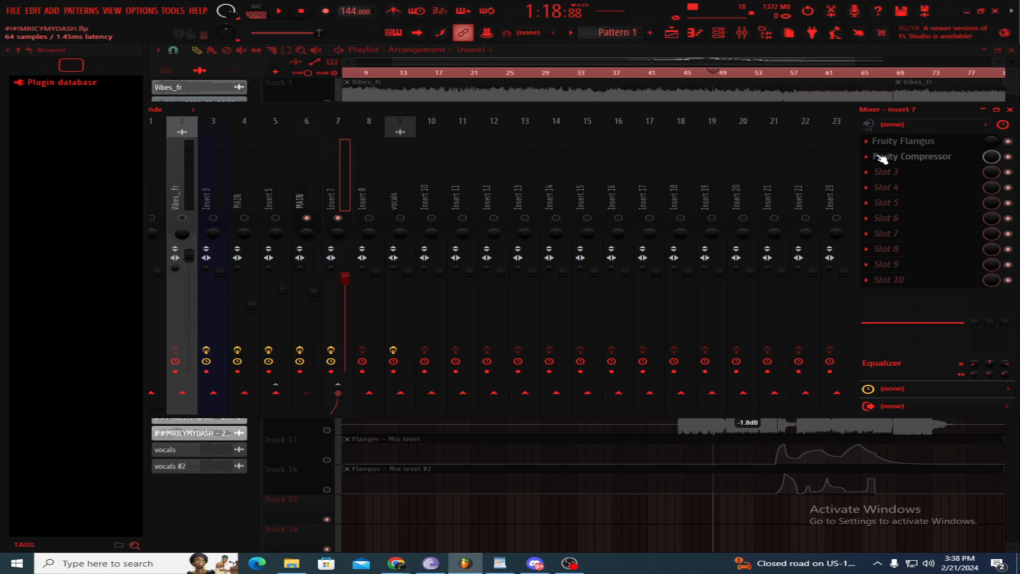
Step: Show the playlist and play the vocals from just before the Flangus mix level automation rises on Track 7
{"action": "key", "text": "F9"}
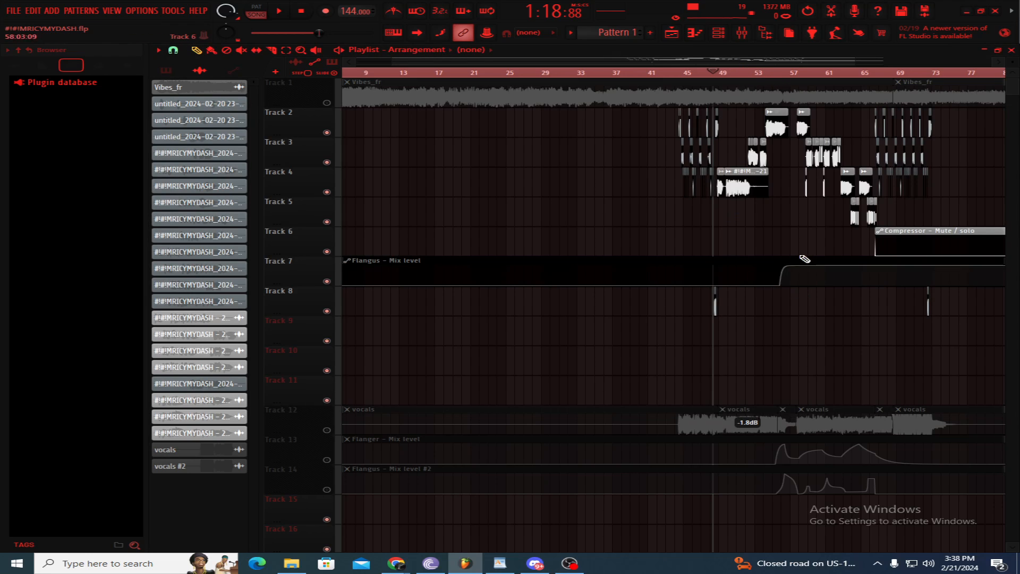
{"action": "scroll", "coordinate": [831, 339], "scroll_direction": "down", "scroll_amount": 2}
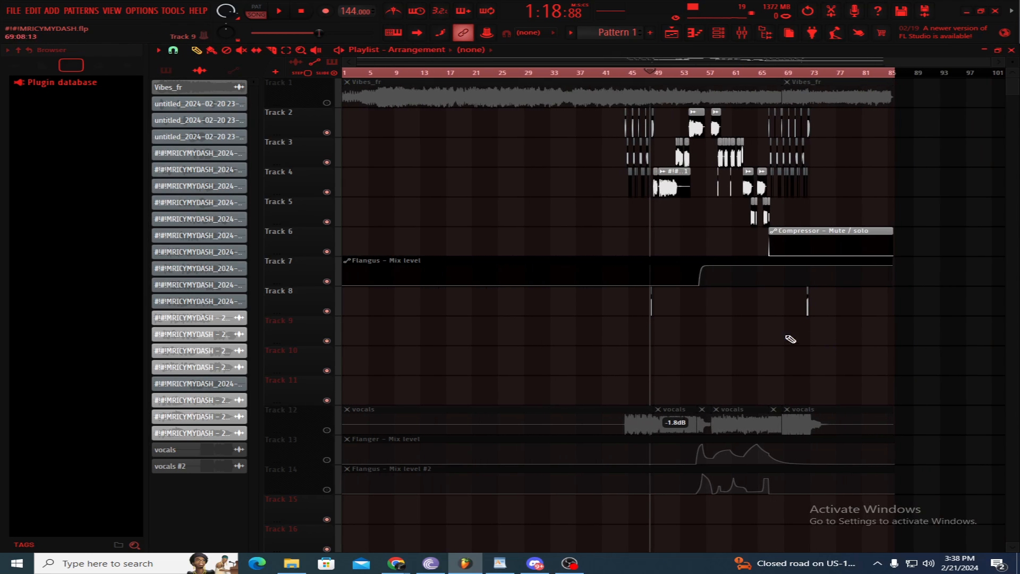
{"action": "scroll", "coordinate": [788, 339], "scroll_direction": "up", "scroll_amount": 5}
{"action": "left_click_drag", "start_coordinate": [601, 72], "coordinate": [624, 79]}
{"action": "key", "text": "space"}
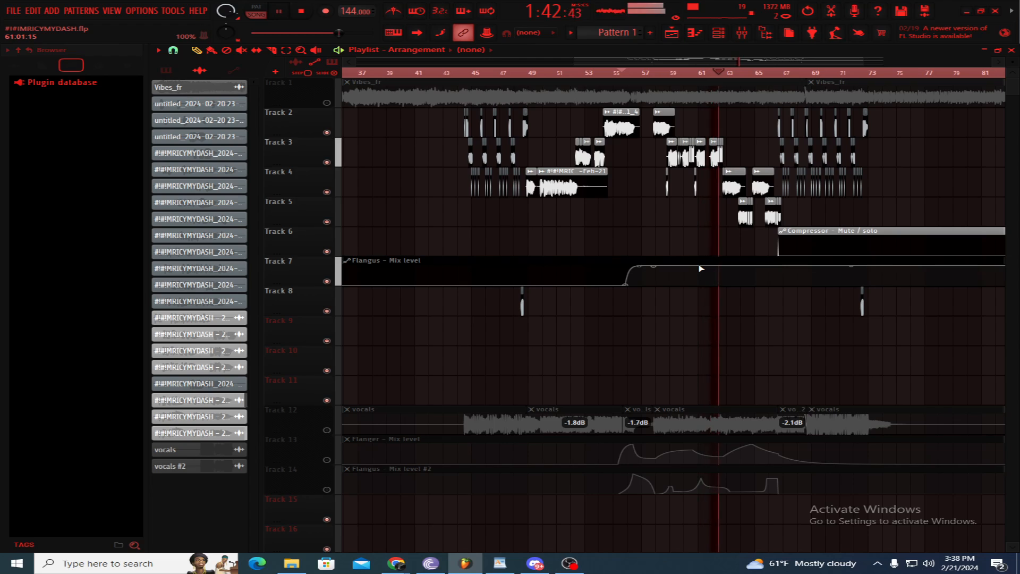
{"action": "key", "text": "space"}
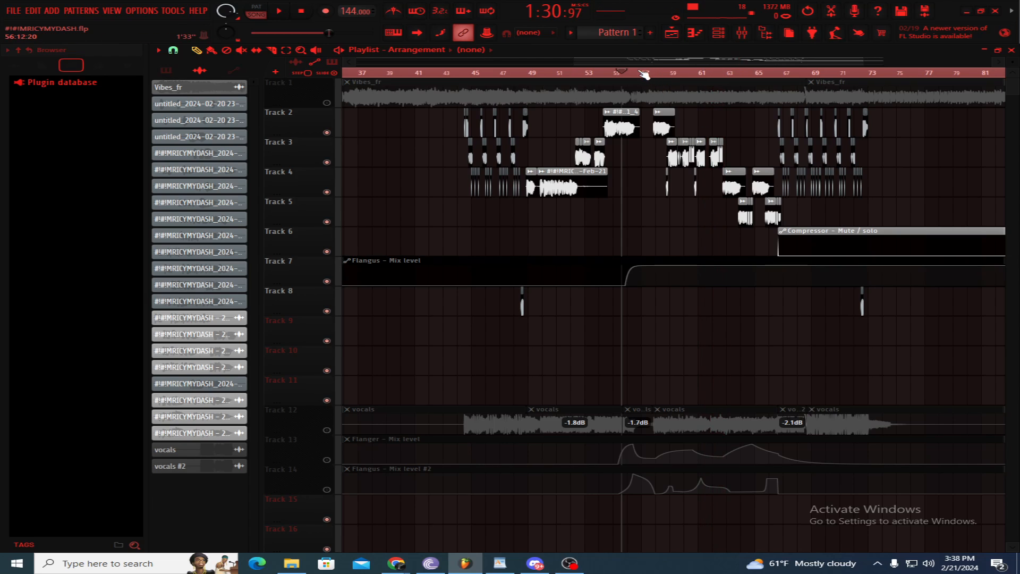
Step: Replay the vocals from slightly earlier, skip ahead to about bar 58 and stop playback
{"action": "left_click_drag", "start_coordinate": [640, 75], "coordinate": [615, 94]}
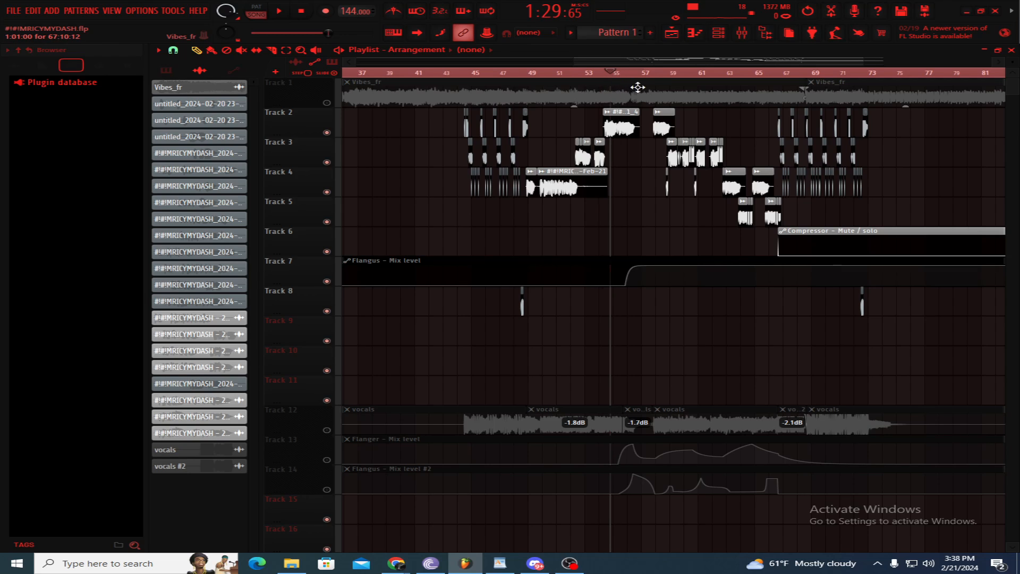
{"action": "key", "text": "space"}
{"action": "left_click", "coordinate": [660, 73]}
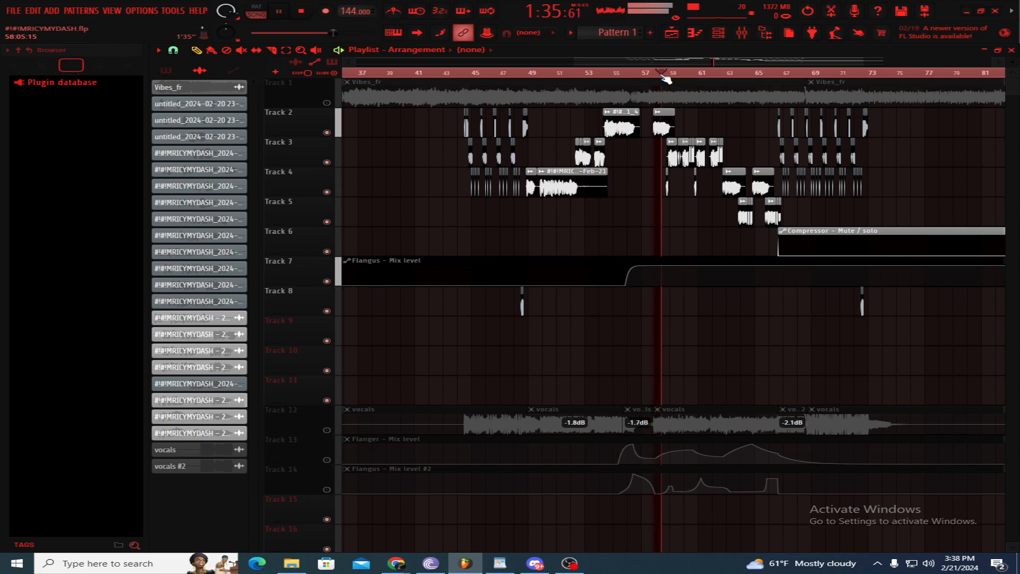
{"action": "key", "text": "space"}
Step: Place the playhead at about bar 44, where the vocal clips begin, and unmute the Vibes_fr beat on Track 1
{"action": "scroll", "coordinate": [752, 227], "scroll_direction": "down", "scroll_amount": 4}
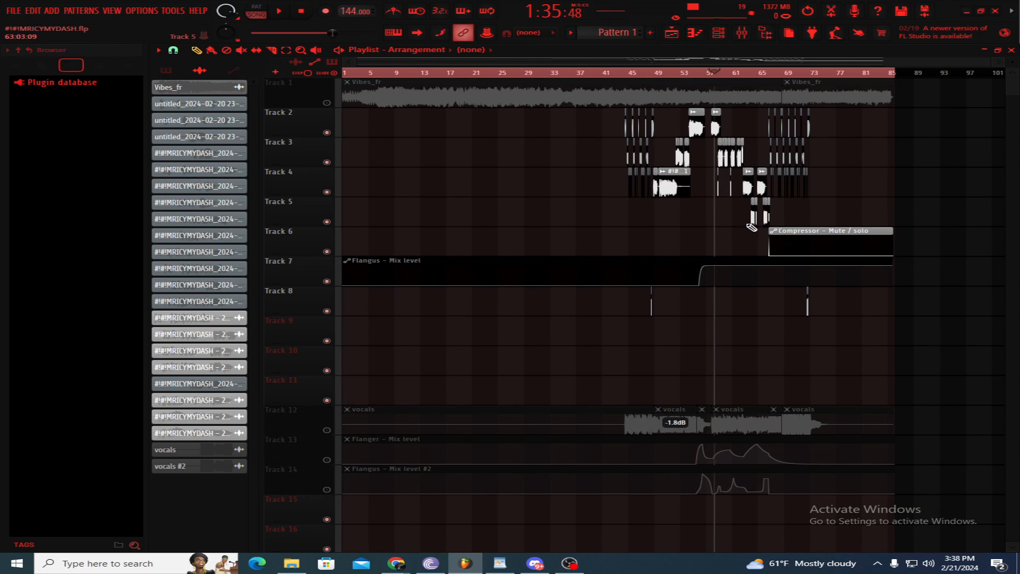
{"action": "scroll", "coordinate": [871, 202], "scroll_direction": "up", "scroll_amount": 4}
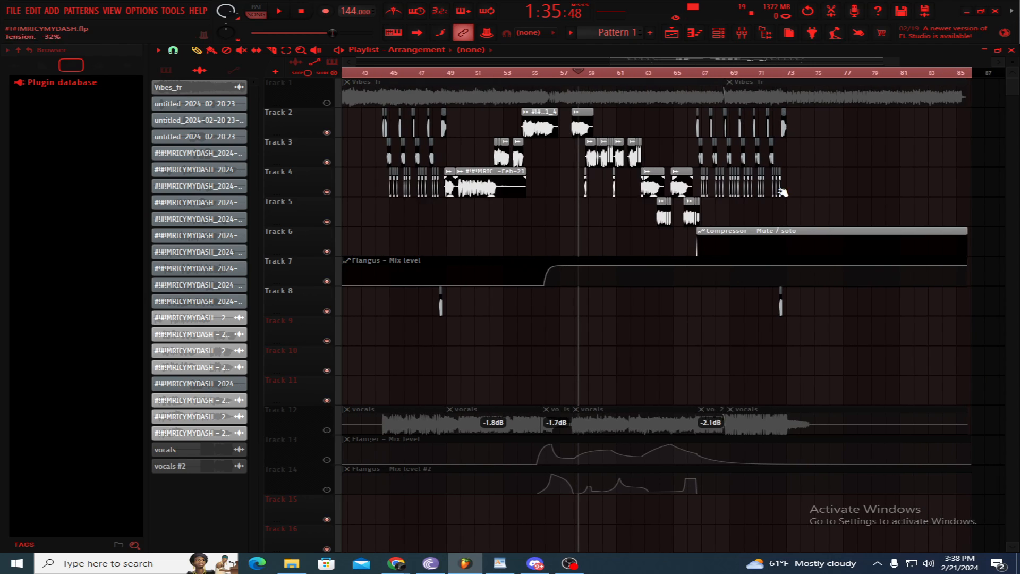
{"action": "scroll", "coordinate": [725, 207], "scroll_direction": "down", "scroll_amount": 2}
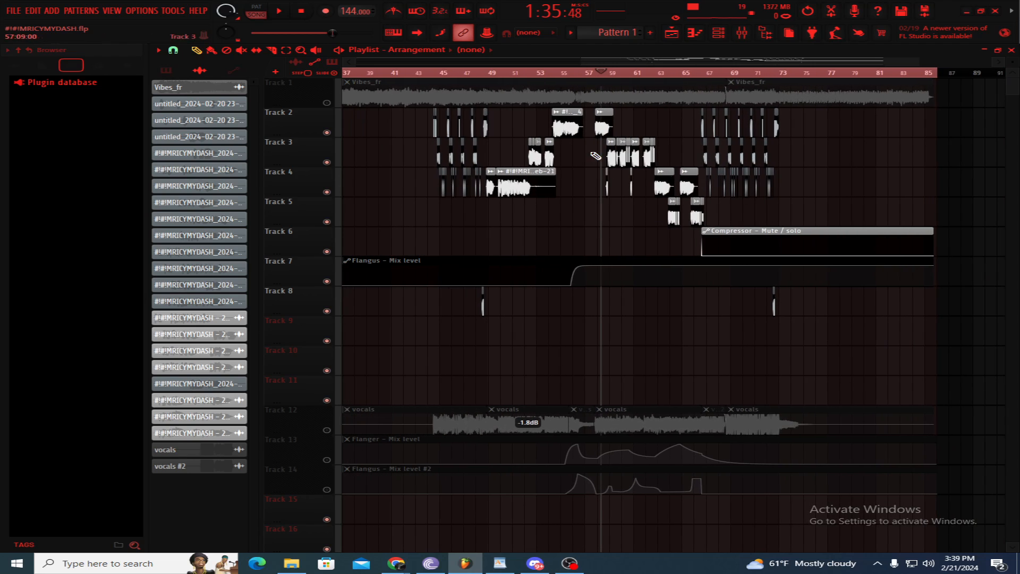
{"action": "left_click_drag", "start_coordinate": [503, 76], "coordinate": [466, 75]}
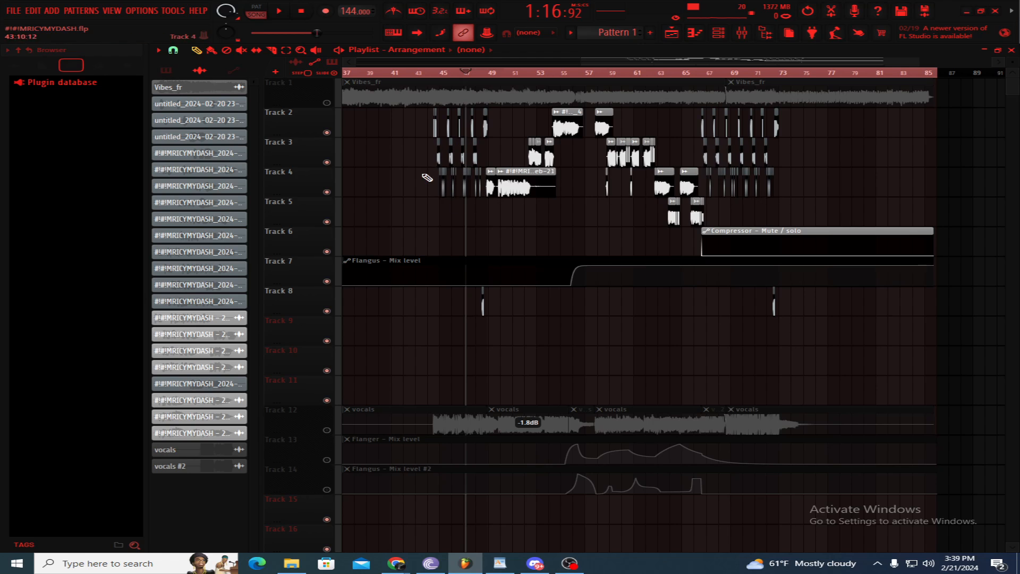
{"action": "left_click", "coordinate": [438, 76]}
{"action": "scroll", "coordinate": [430, 126], "scroll_direction": "up", "scroll_amount": 4}
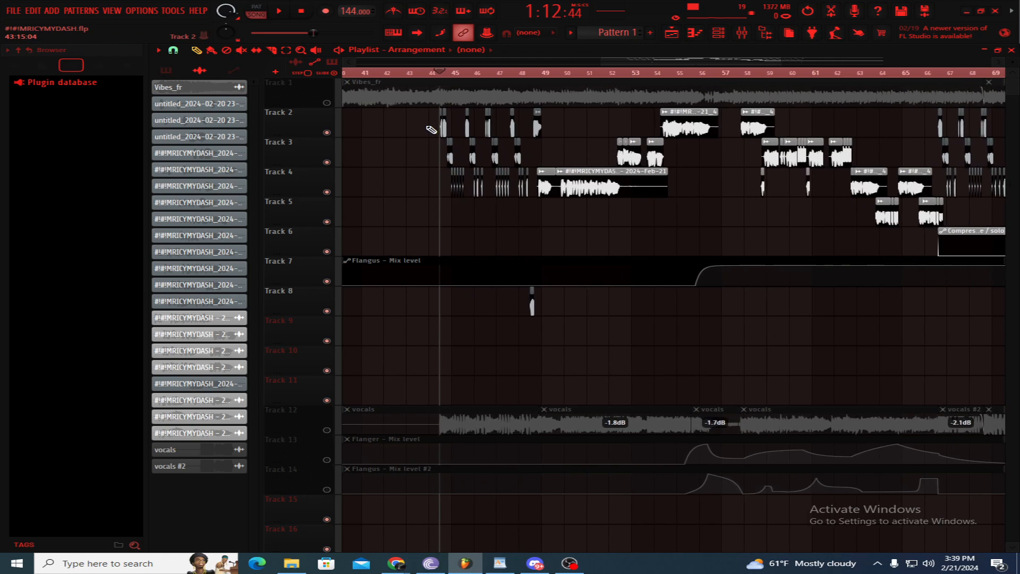
{"action": "scroll", "coordinate": [477, 116], "scroll_direction": "up", "scroll_amount": 2}
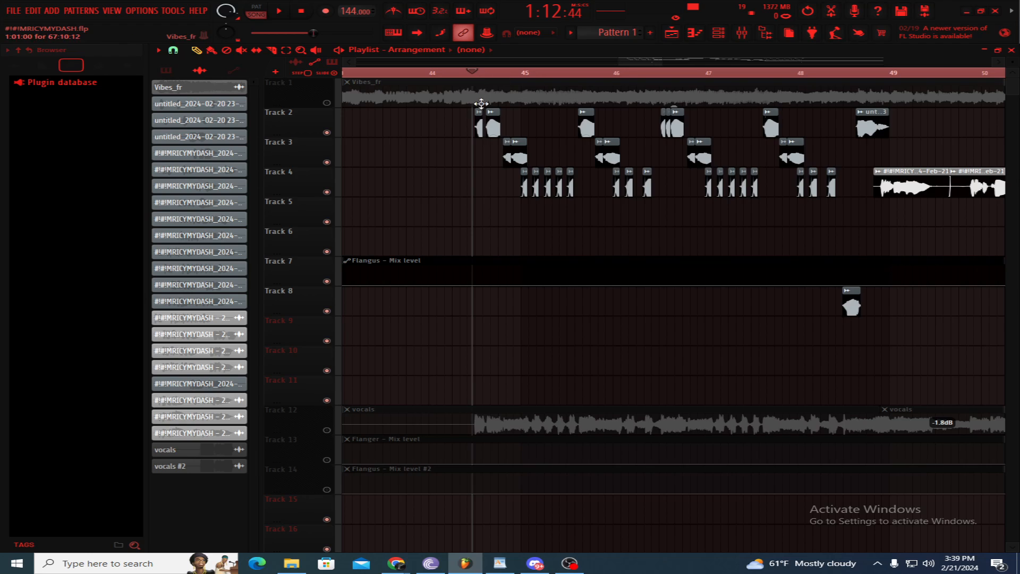
{"action": "scroll", "coordinate": [467, 122], "scroll_direction": "down", "scroll_amount": 5}
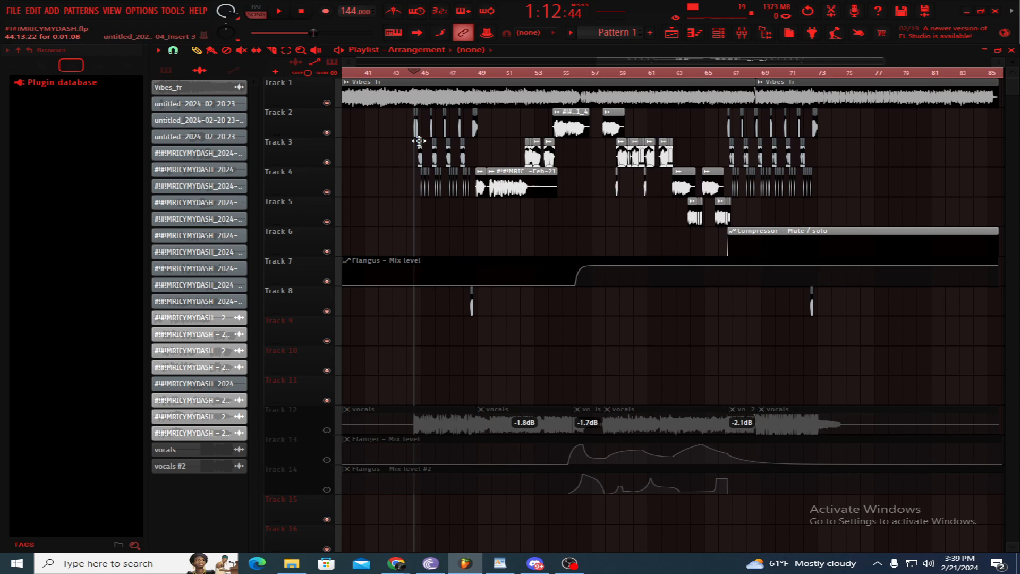
{"action": "scroll", "coordinate": [415, 184], "scroll_direction": "up", "scroll_amount": 5}
{"action": "scroll", "coordinate": [417, 191], "scroll_direction": "down", "scroll_amount": 3}
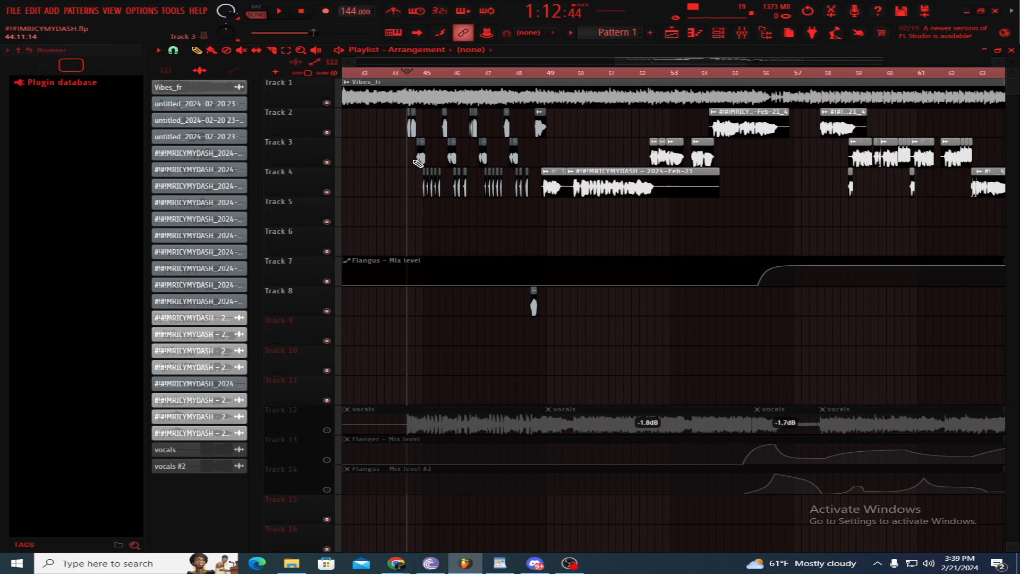
Step: Unmute the Vibes_fr, track 4 MAIN and Insert 5 mixer tracks, and move the mixer down to reveal the vocal clips
{"action": "left_click", "coordinate": [742, 32]}
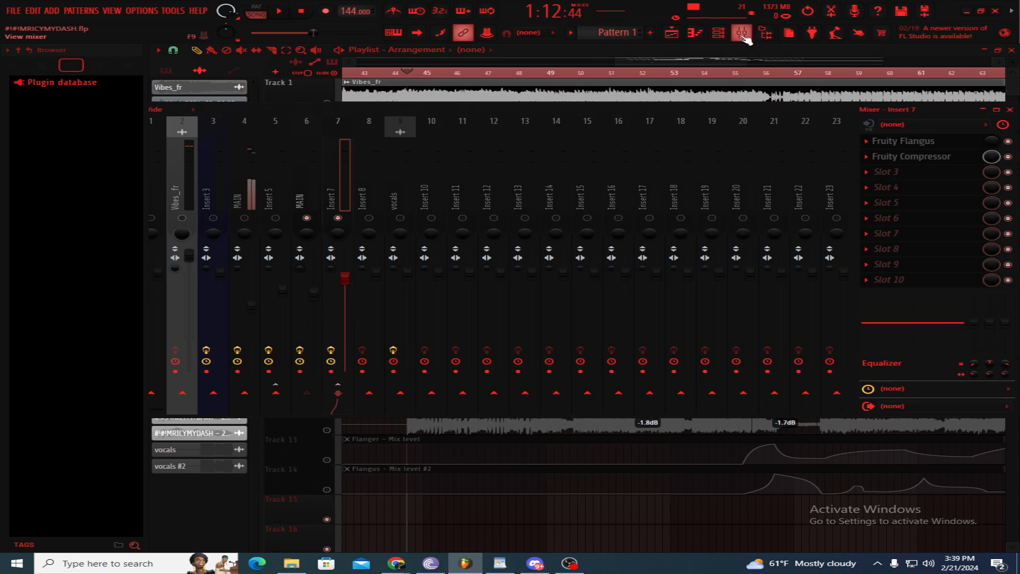
{"action": "key", "text": "space"}
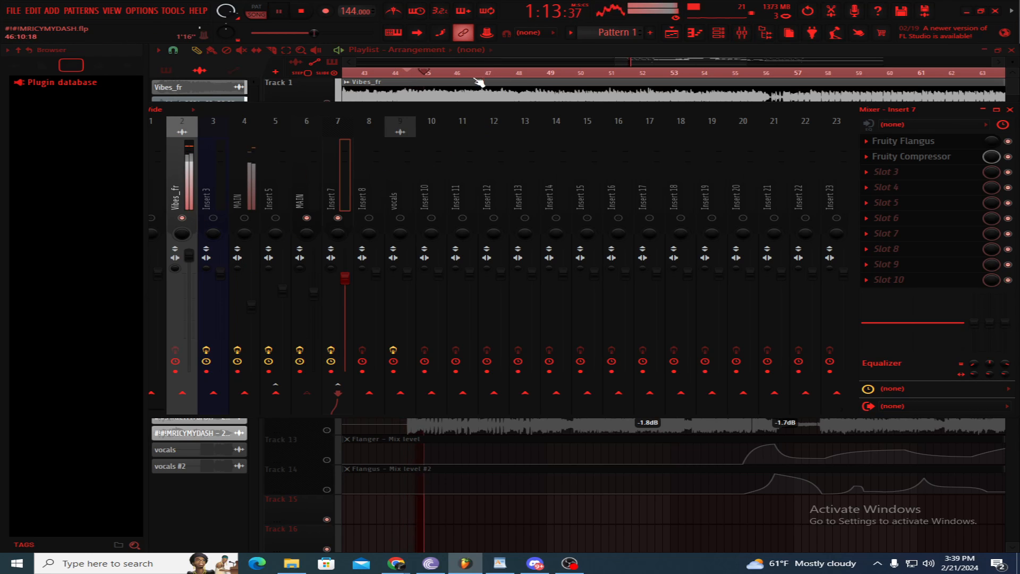
{"action": "left_click_drag", "start_coordinate": [458, 109], "coordinate": [458, 191]}
{"action": "key", "text": "space"}
{"action": "left_click", "coordinate": [275, 297]}
Step: Play the vocals with the beat from about bar 44, stop playback and display the whole arrangement without the mixer
{"action": "key", "text": "space"}
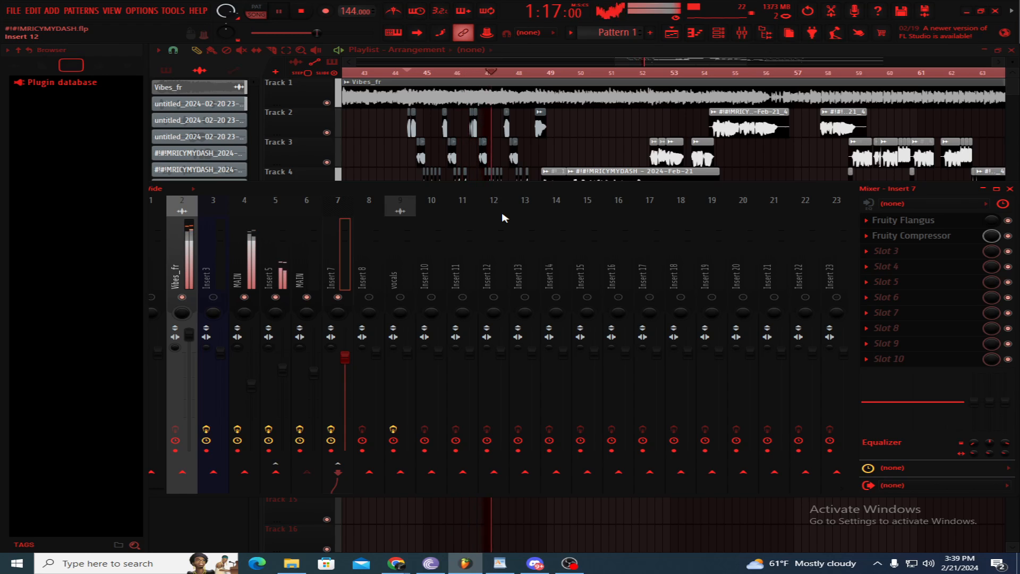
{"action": "left_click", "coordinate": [304, 13]}
{"action": "left_click", "coordinate": [491, 65]}
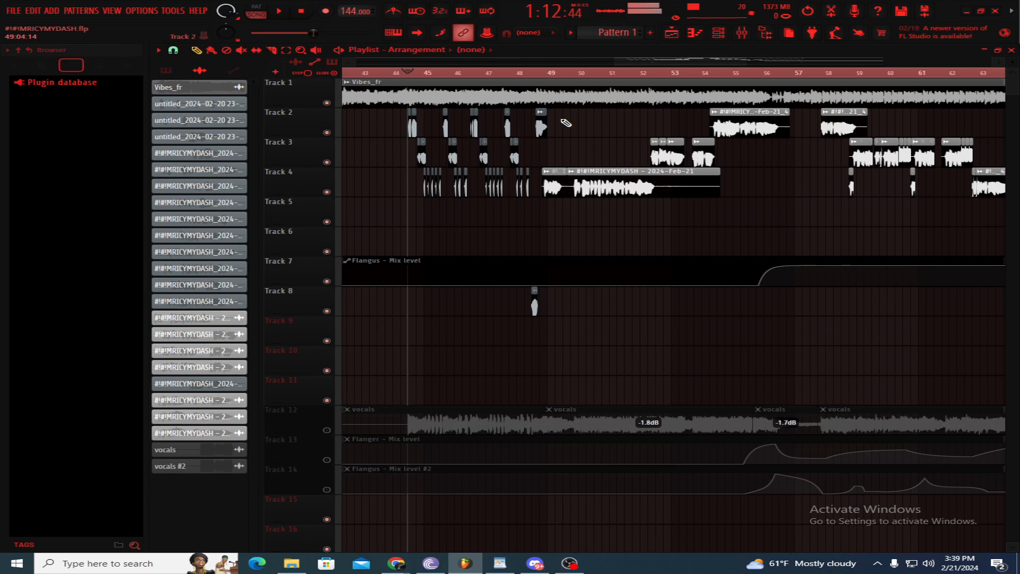
{"action": "scroll", "coordinate": [626, 209], "scroll_direction": "down", "scroll_amount": 5}
{"action": "scroll", "coordinate": [842, 311], "scroll_direction": "up", "scroll_amount": 3}
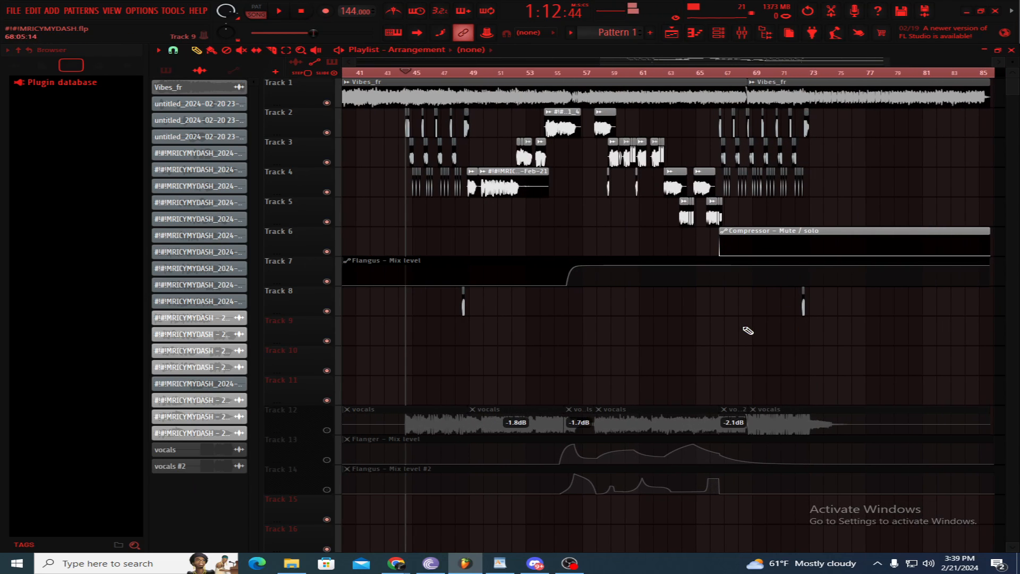
Step: Play the vocals with the beat from about bar 67, where the Compressor automation clip starts, and stop playback
{"action": "left_click", "coordinate": [721, 74]}
{"action": "key", "text": "space"}
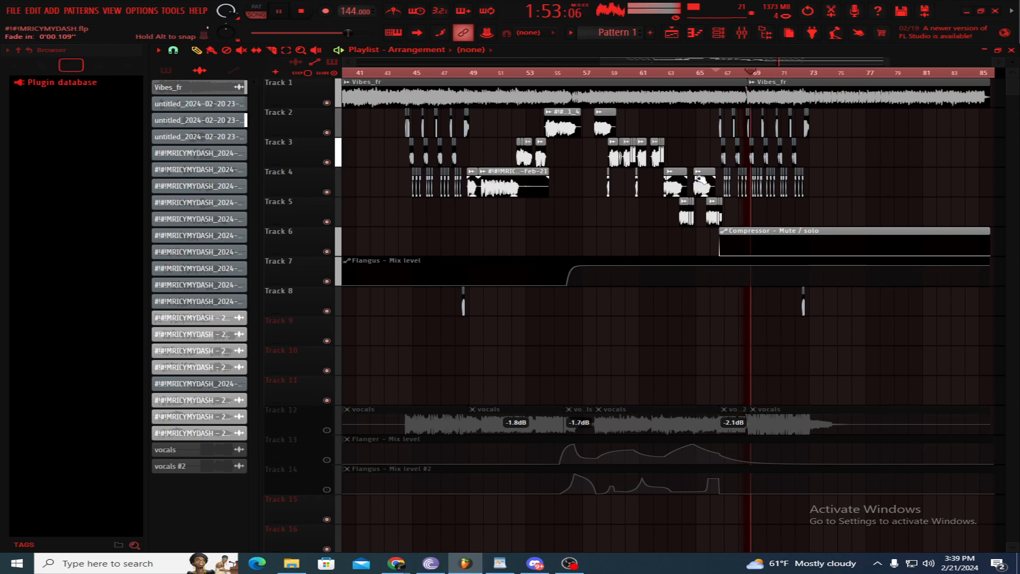
{"action": "scroll", "coordinate": [716, 336], "scroll_direction": "down", "scroll_amount": 3}
{"action": "key", "text": "space"}
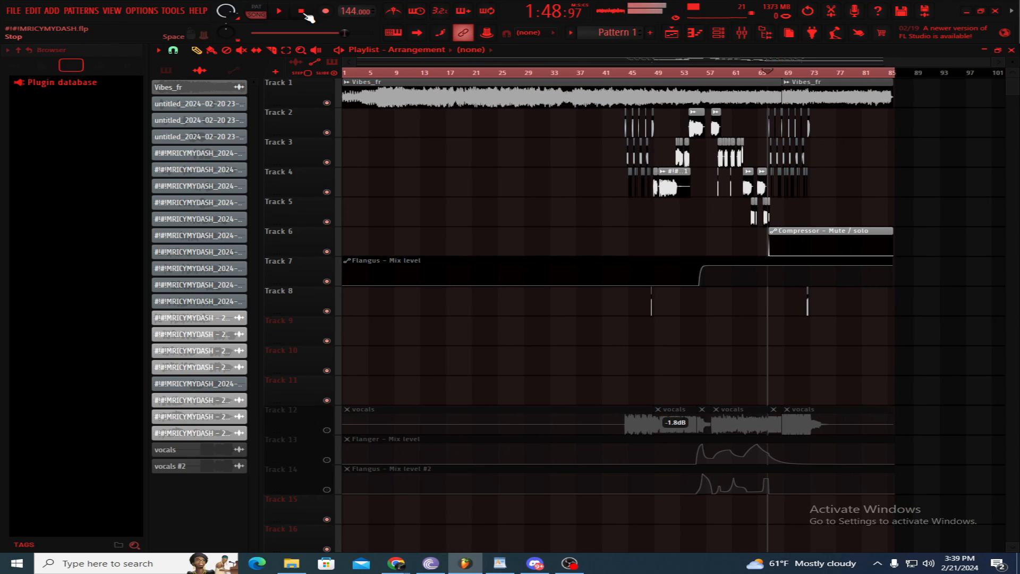
{"action": "left_click", "coordinate": [306, 16]}
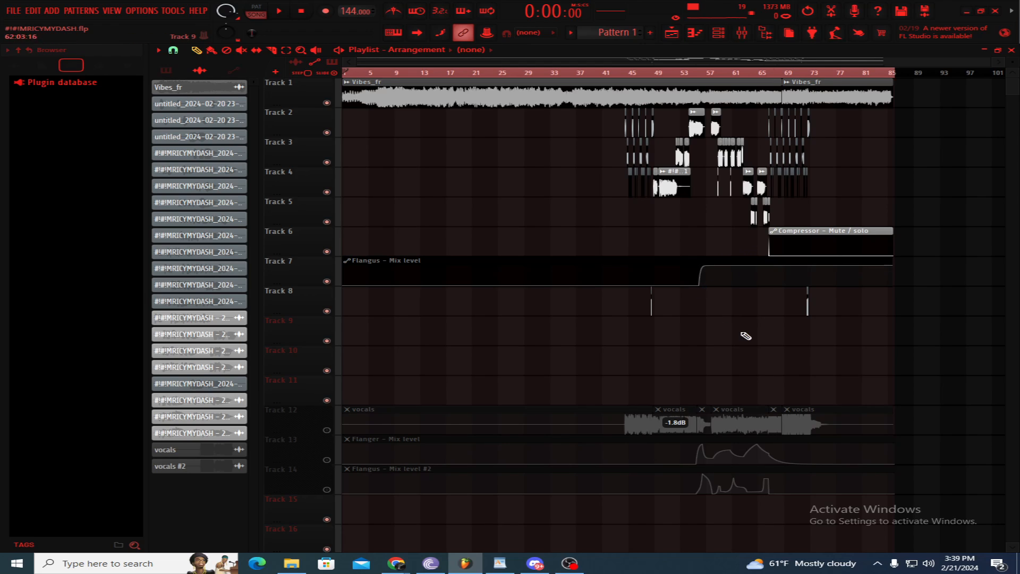
Step: Examine the vocal clips up close and across the whole arrangement, and place the playhead at about bar 45
{"action": "left_click_drag", "start_coordinate": [536, 75], "coordinate": [594, 75]}
{"action": "scroll", "coordinate": [643, 223], "scroll_direction": "up", "scroll_amount": 4}
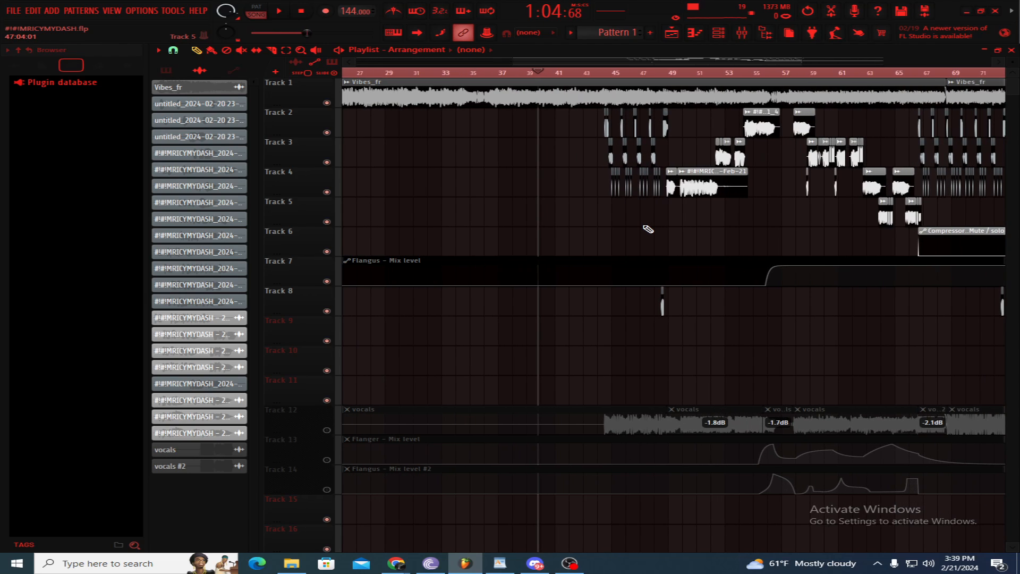
{"action": "scroll", "coordinate": [645, 228], "scroll_direction": "down", "scroll_amount": 4}
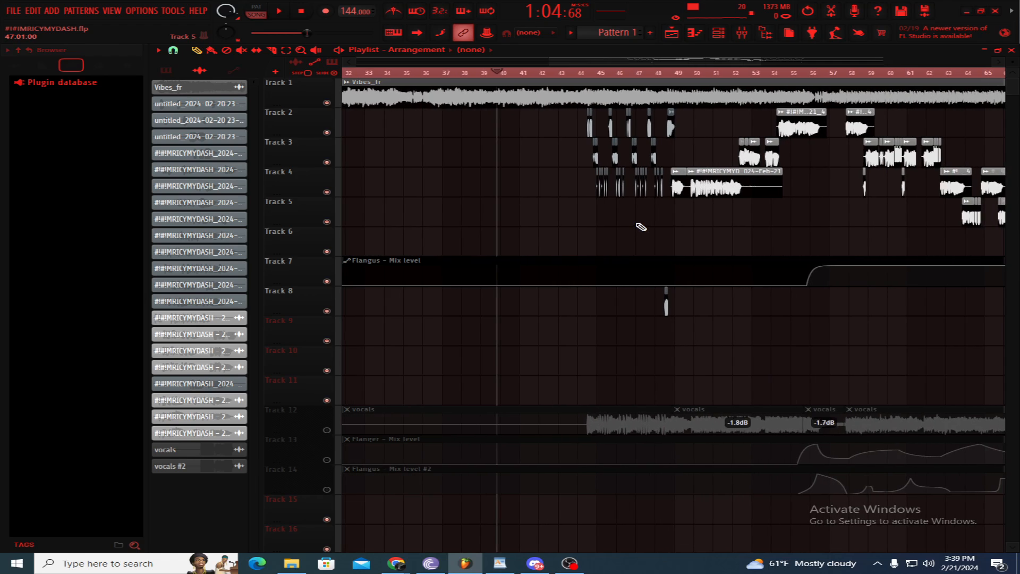
{"action": "scroll", "coordinate": [677, 227], "scroll_direction": "up", "scroll_amount": 2}
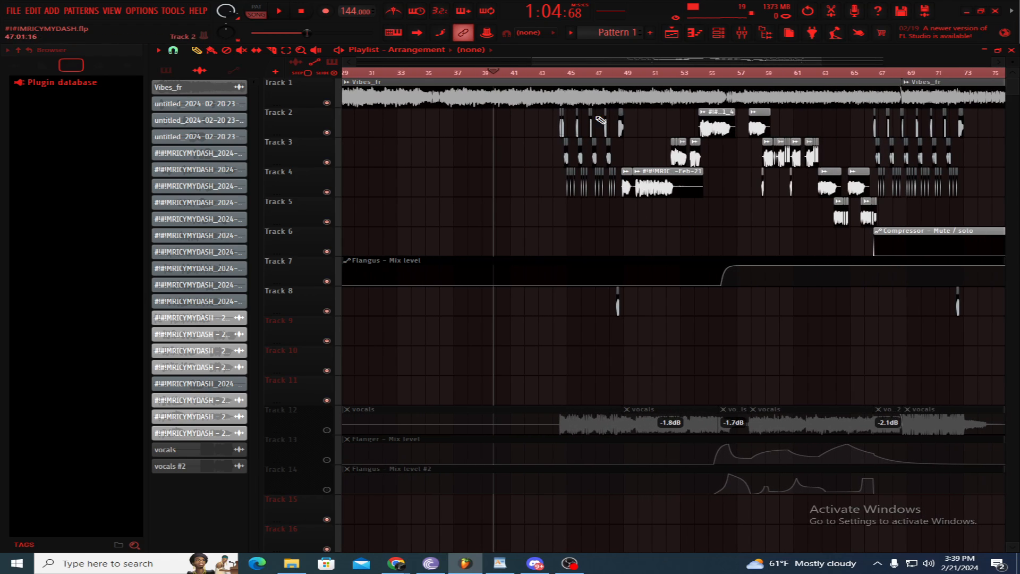
{"action": "left_click", "coordinate": [568, 73]}
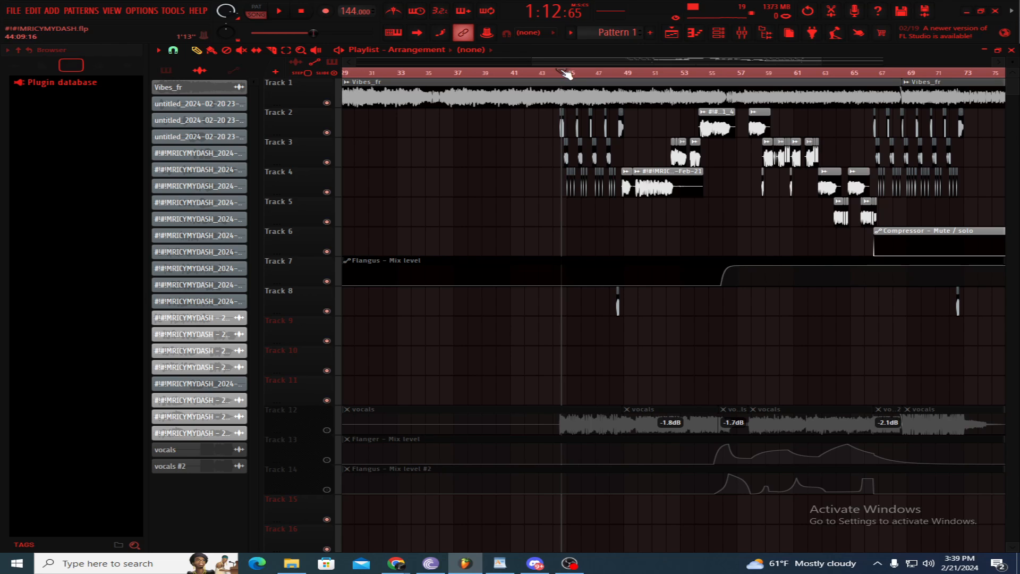
{"action": "scroll", "coordinate": [572, 204], "scroll_direction": "up", "scroll_amount": 3}
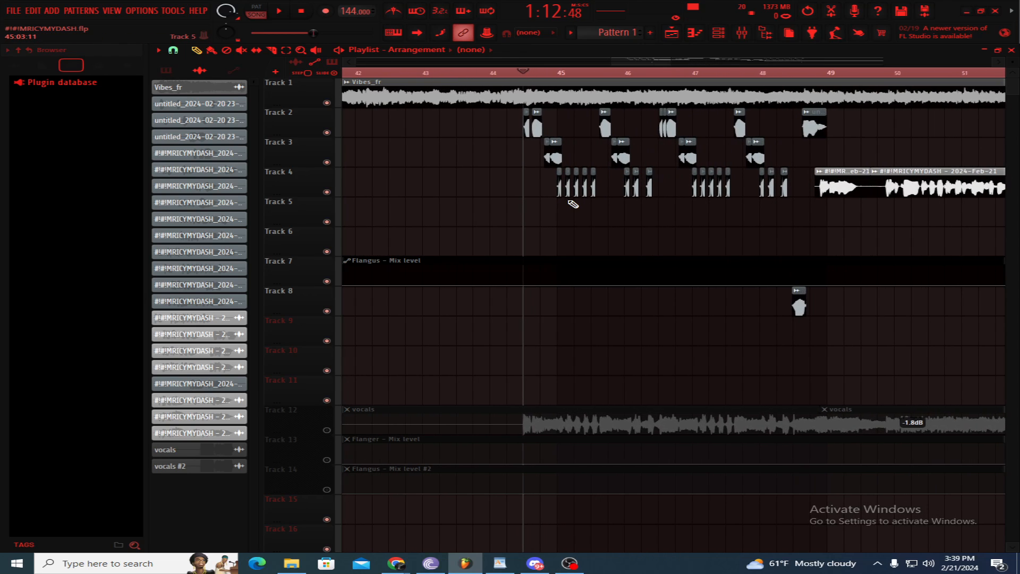
{"action": "scroll", "coordinate": [572, 207], "scroll_direction": "up", "scroll_amount": 2}
{"action": "scroll", "coordinate": [570, 225], "scroll_direction": "down", "scroll_amount": 8}
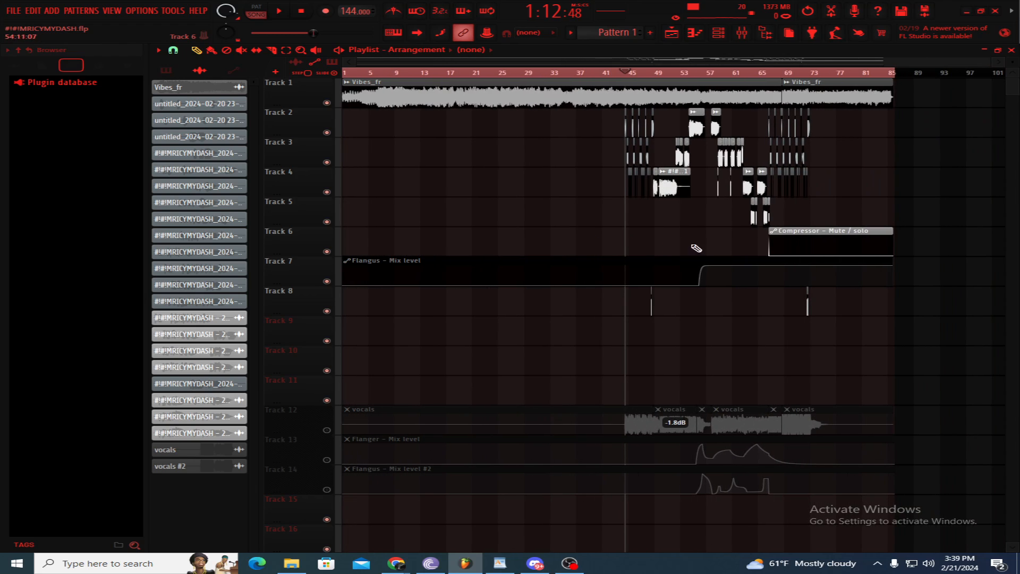
{"action": "left_click_drag", "start_coordinate": [699, 75], "coordinate": [634, 90]}
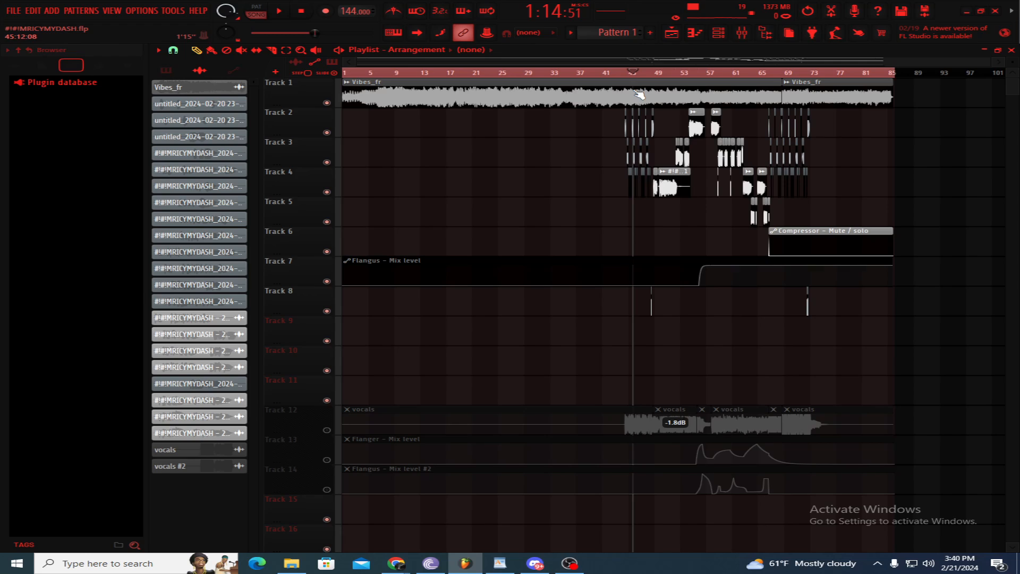
Step: Reopen the mixer and compare the effect chains of the track 6 MAIN and Insert 7 mixer tracks
{"action": "left_click", "coordinate": [741, 32]}
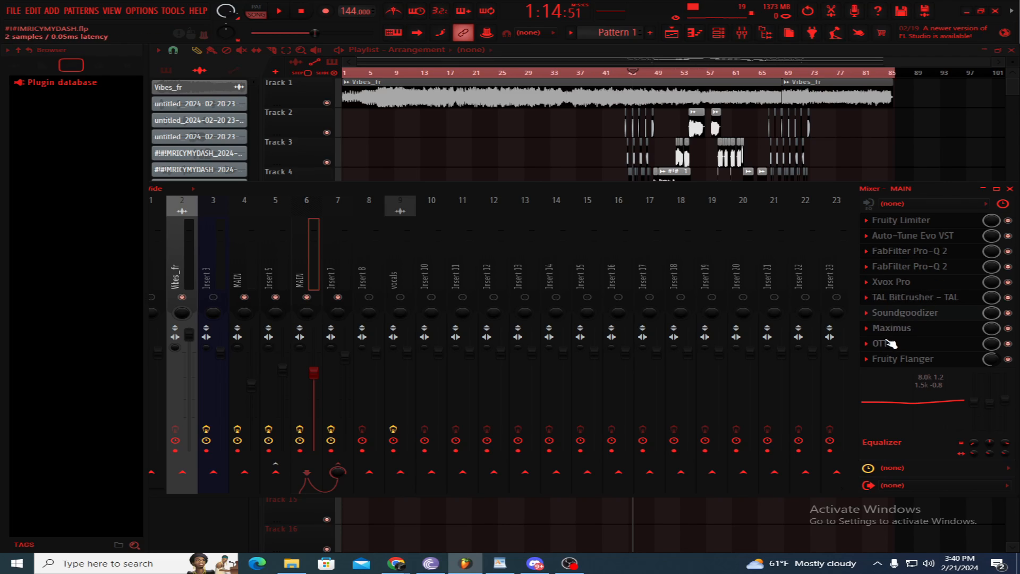
{"action": "left_click", "coordinate": [346, 264]}
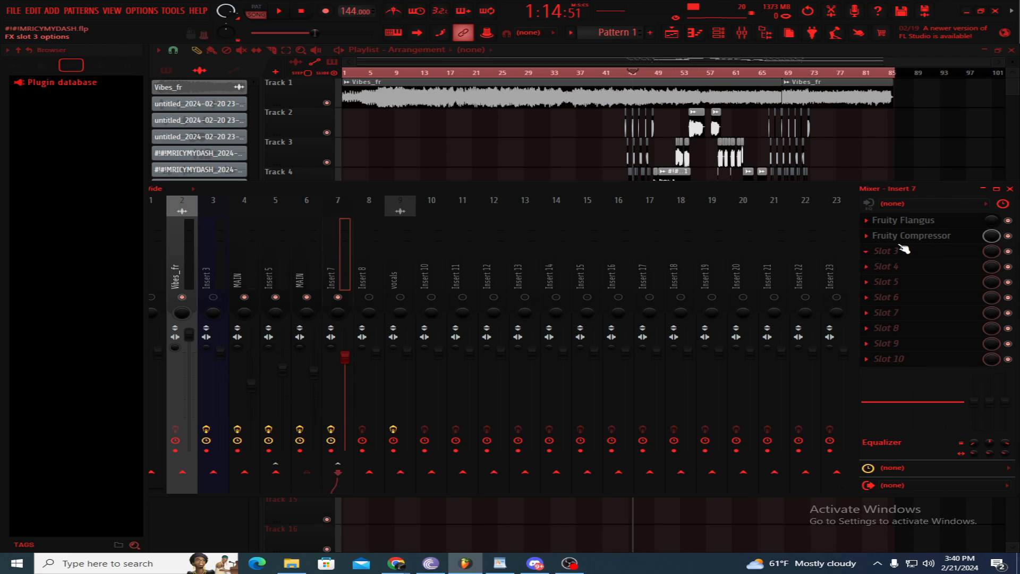
{"action": "left_click", "coordinate": [304, 259]}
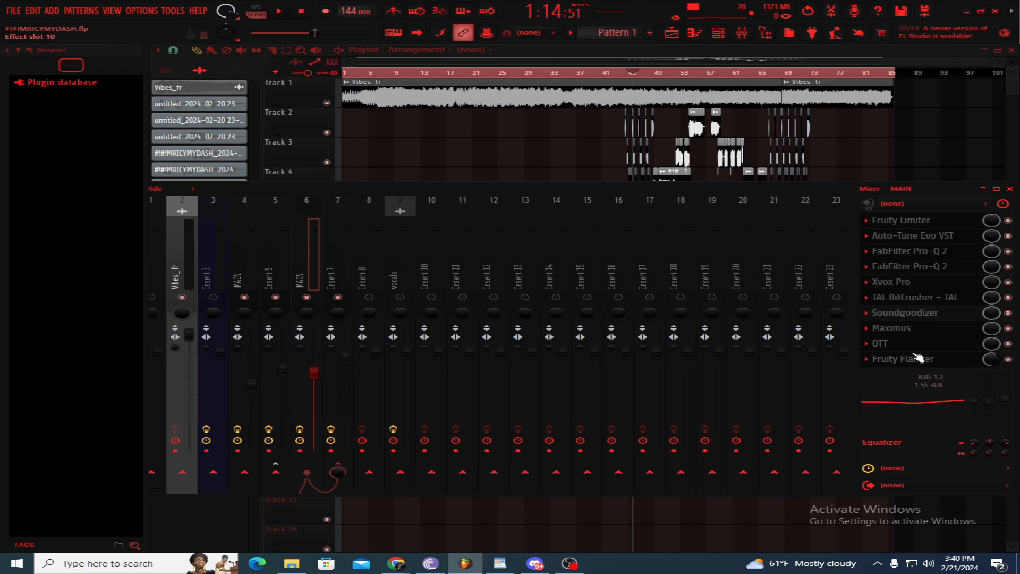
{"action": "left_click", "coordinate": [346, 261]}
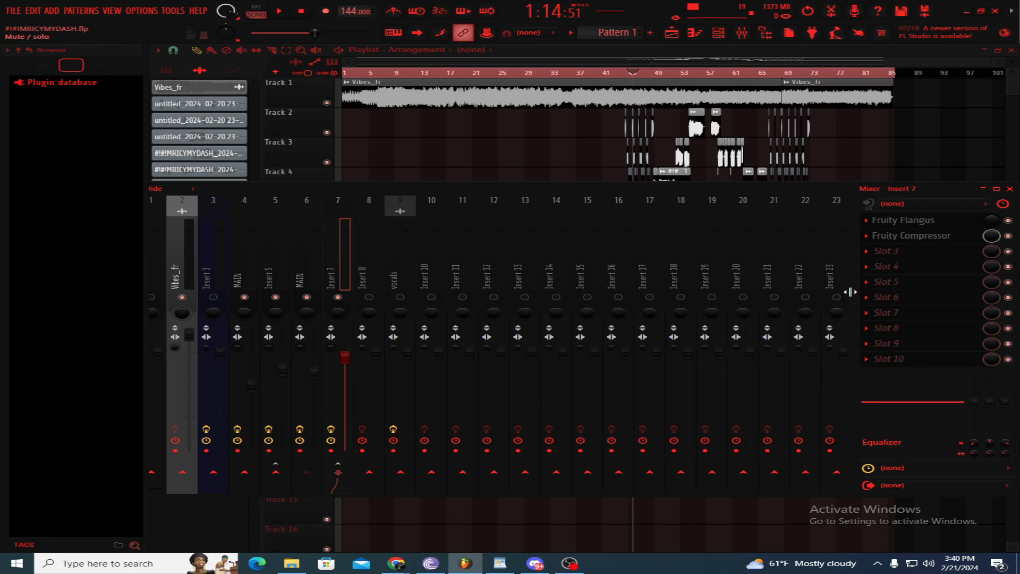
{"action": "left_click", "coordinate": [307, 267]}
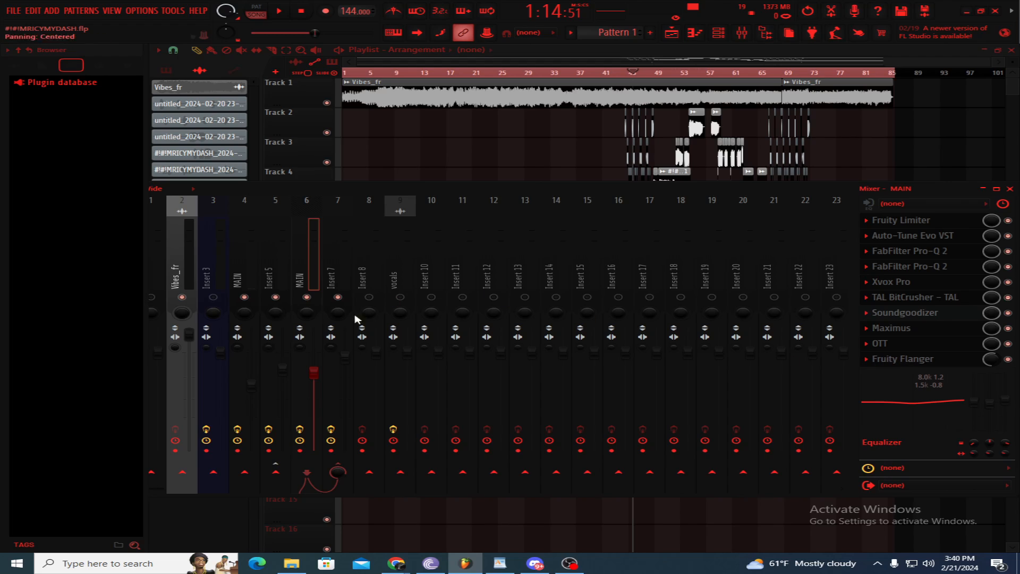
{"action": "left_click", "coordinate": [331, 263]}
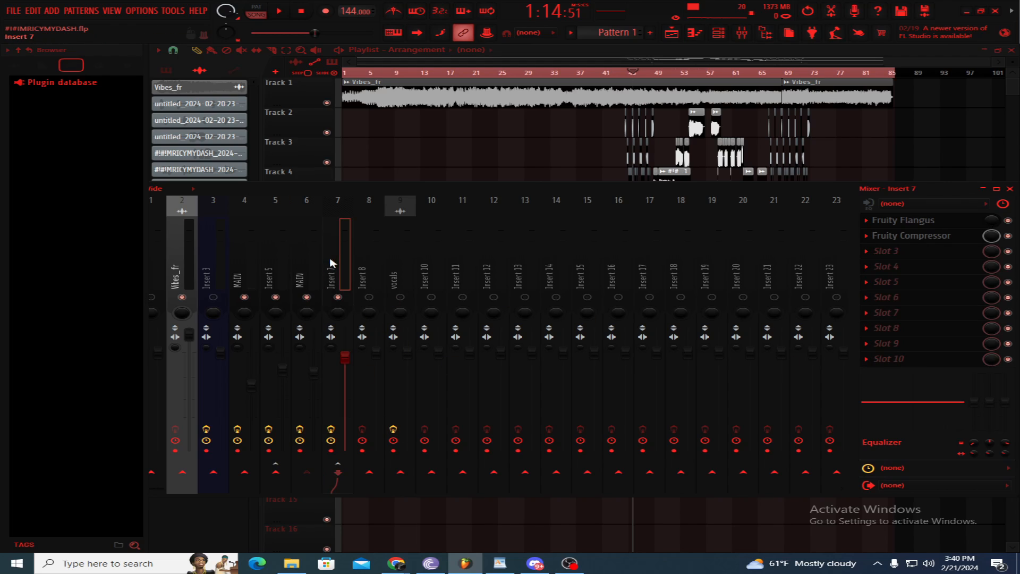
{"action": "left_click", "coordinate": [317, 260]}
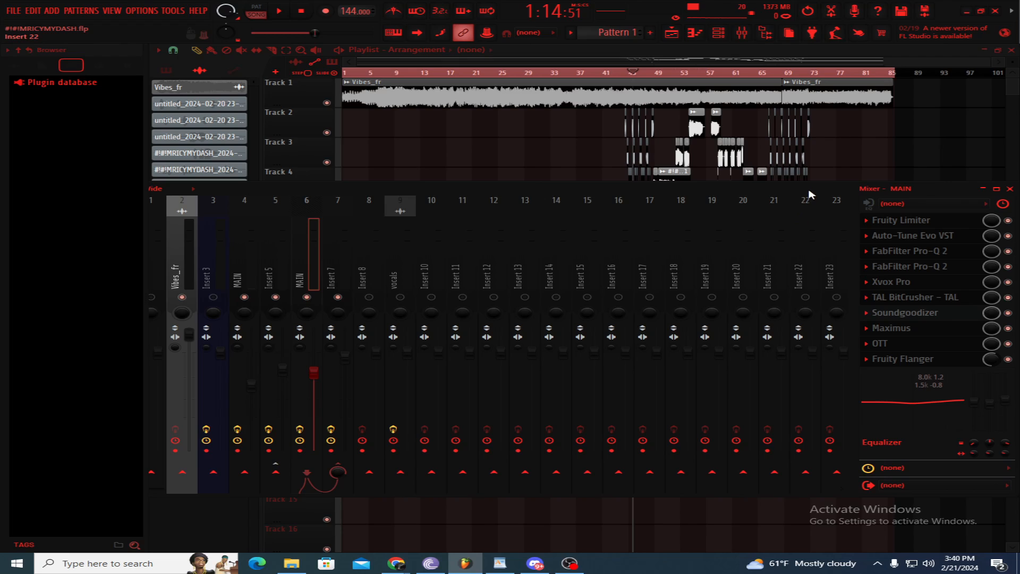
Step: Compare the equalizer settings and effects of the track 4 and track 6 MAIN mixer tracks, and recheck Insert 7
{"action": "left_click", "coordinate": [250, 272]}
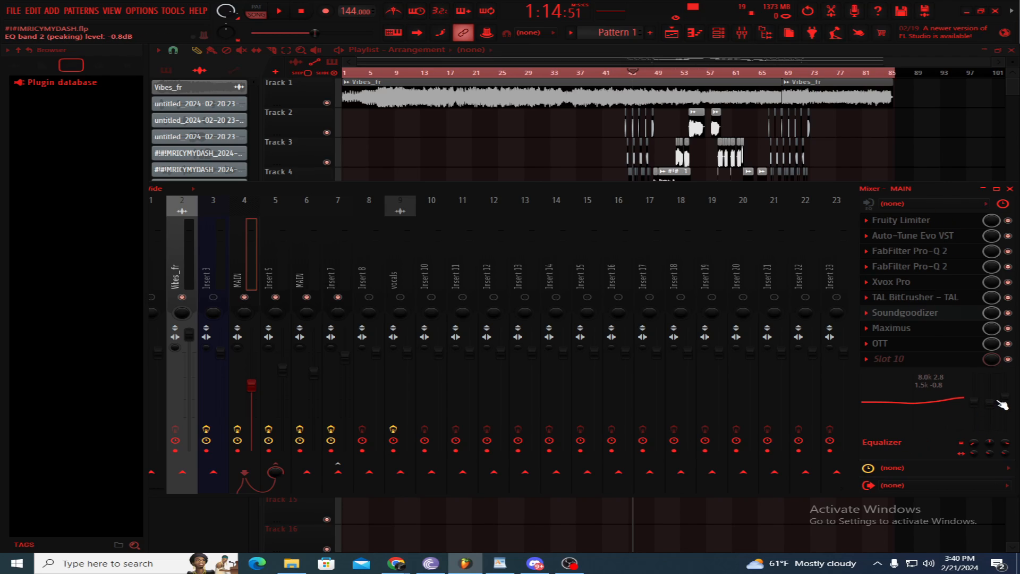
{"action": "left_click", "coordinate": [307, 269]}
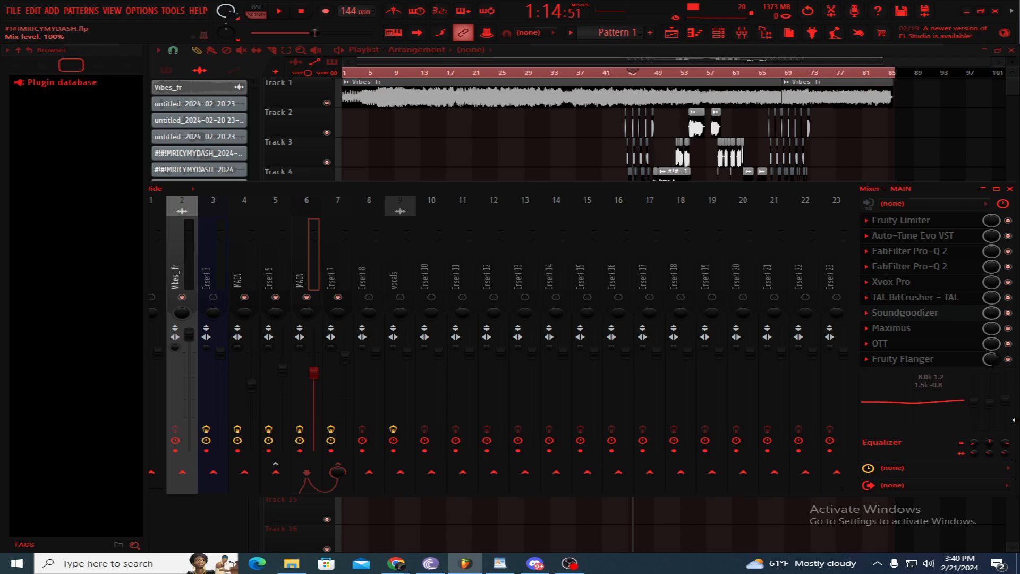
{"action": "left_click", "coordinate": [249, 271]}
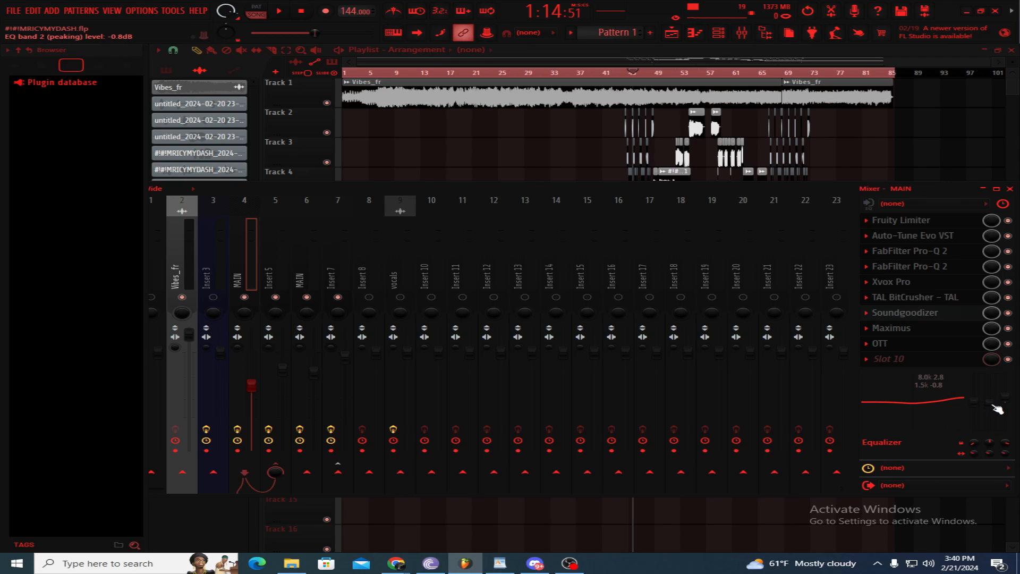
{"action": "left_click", "coordinate": [308, 277]}
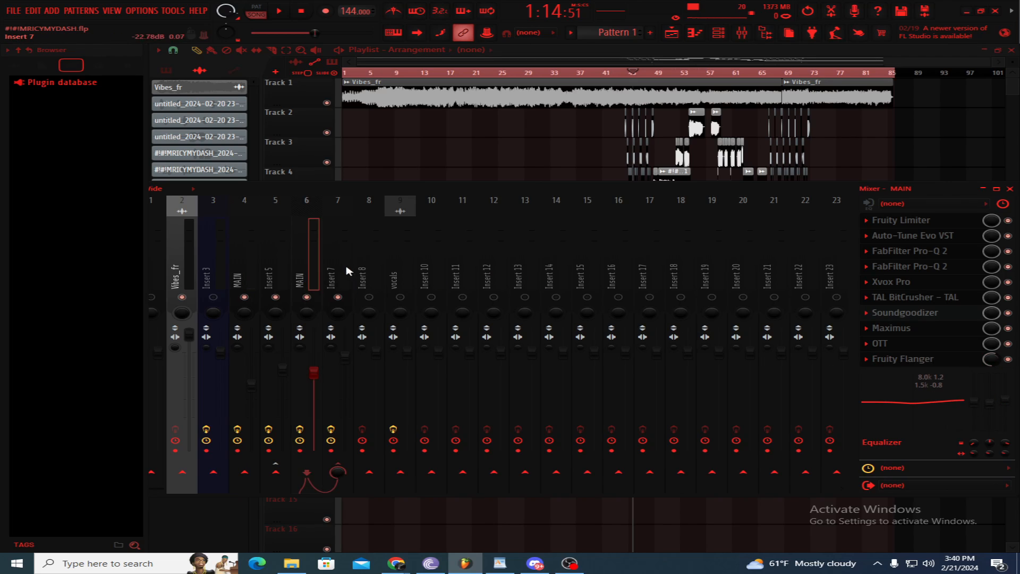
{"action": "left_click", "coordinate": [333, 264]}
{"action": "left_click", "coordinate": [313, 265]}
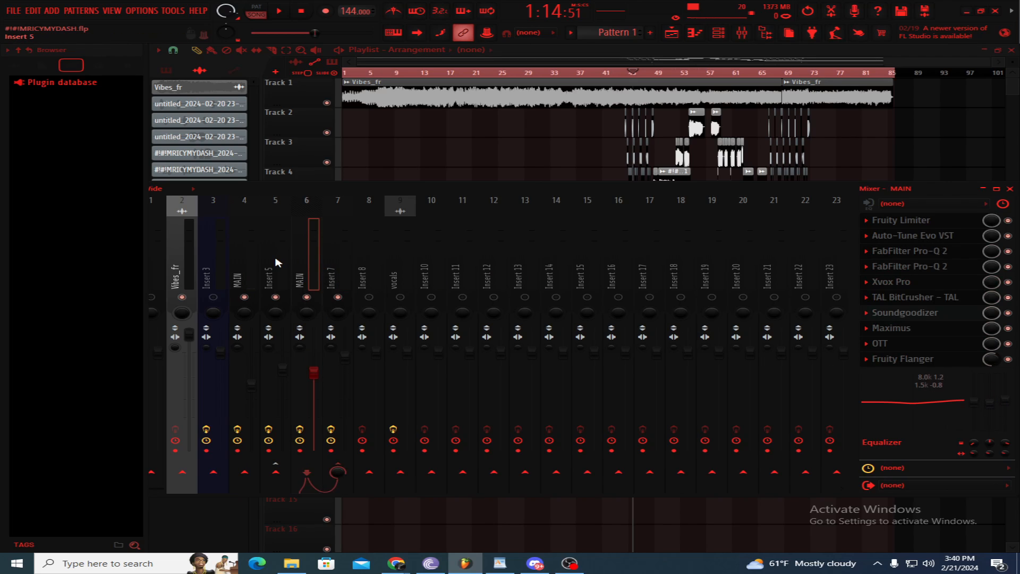